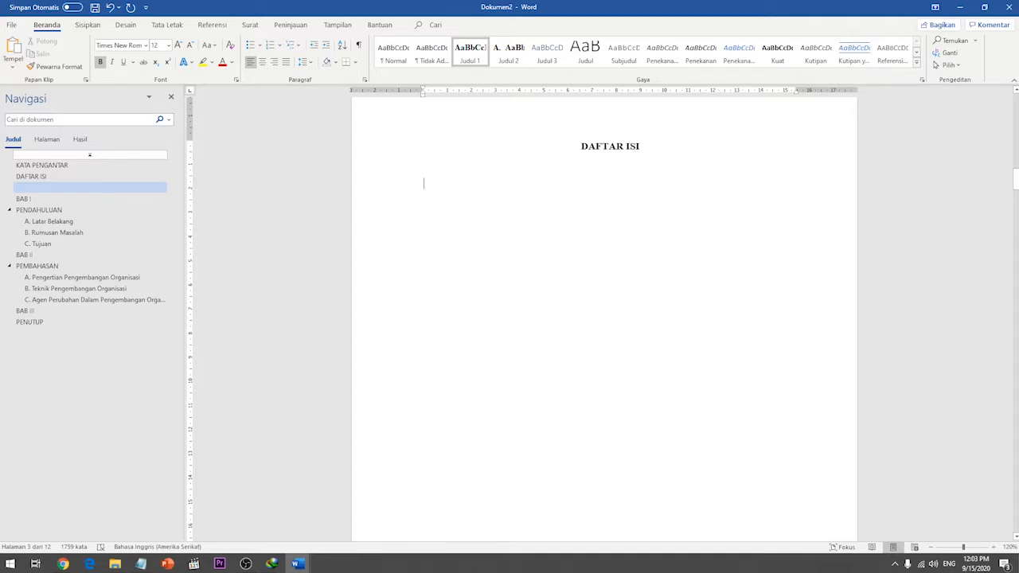
# Step: Try a manually written contents entry "Pendahuluan" followed by a dotted line below the DAFTAR ISI heading, and delete it
pyautogui.scroll(-5, 604, 318)
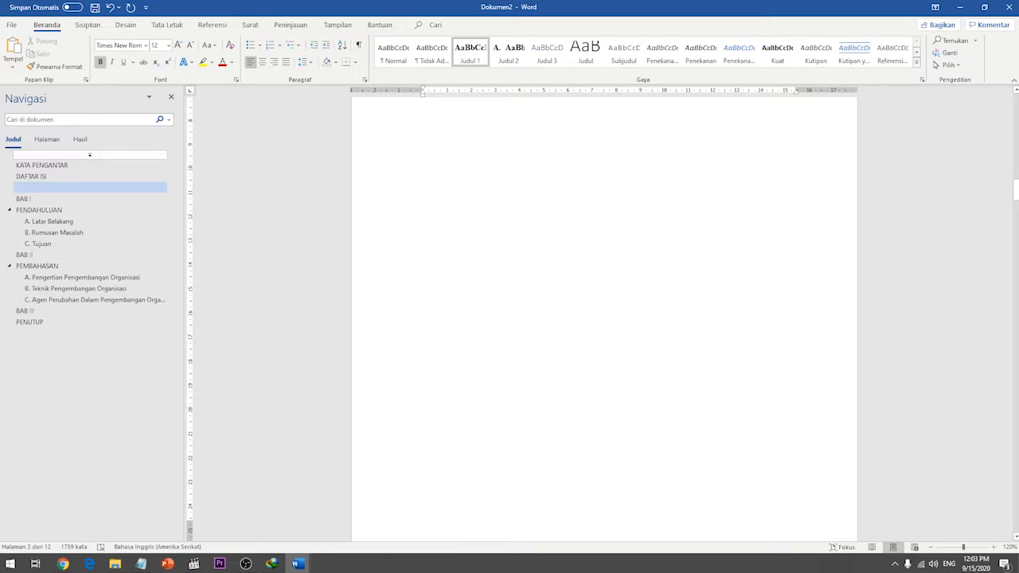
pyautogui.scroll(5, 605, 318)
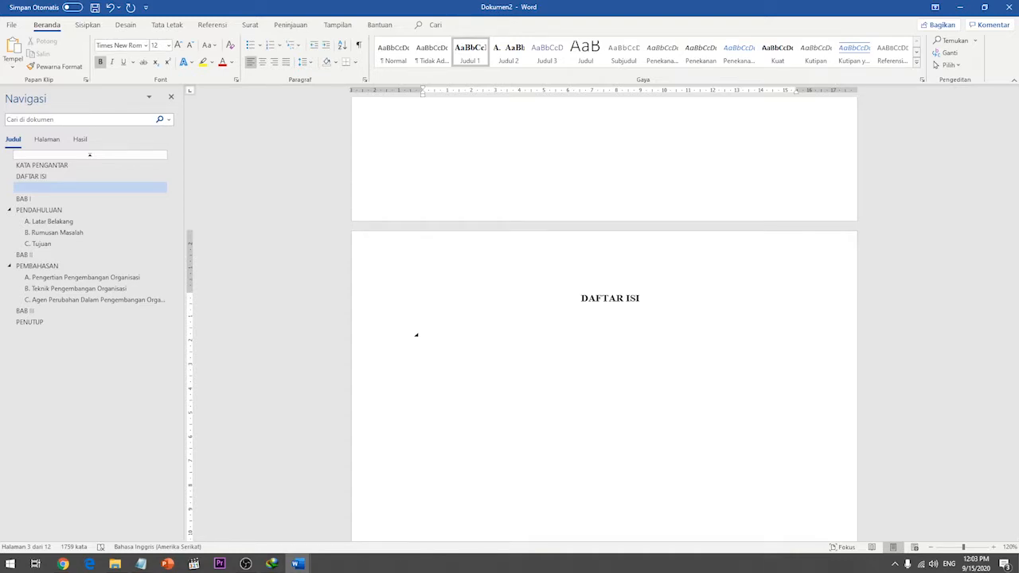
pyautogui.press('Return')
pyautogui.write('Penda')
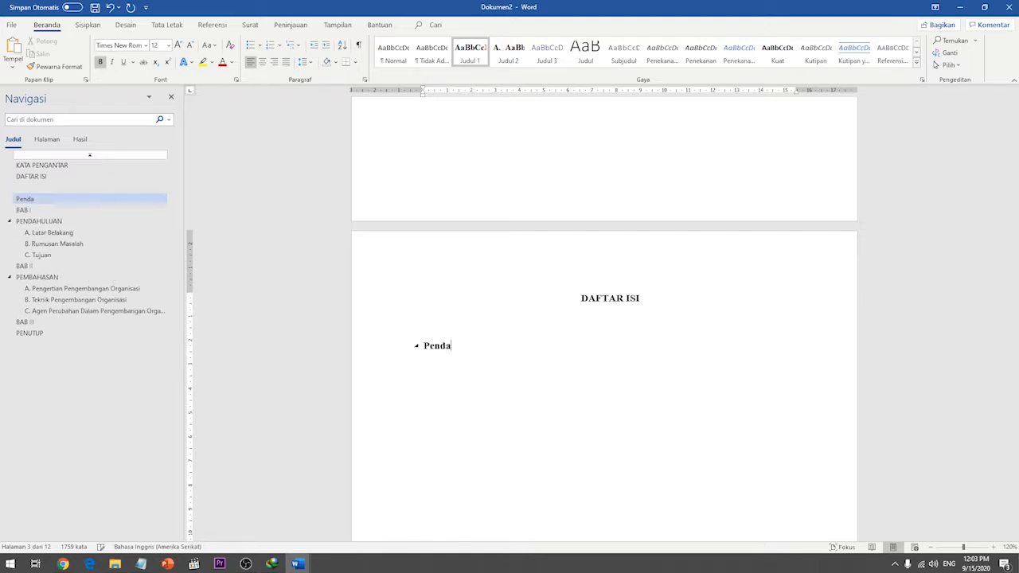
pyautogui.write('huluan......................................................................................')
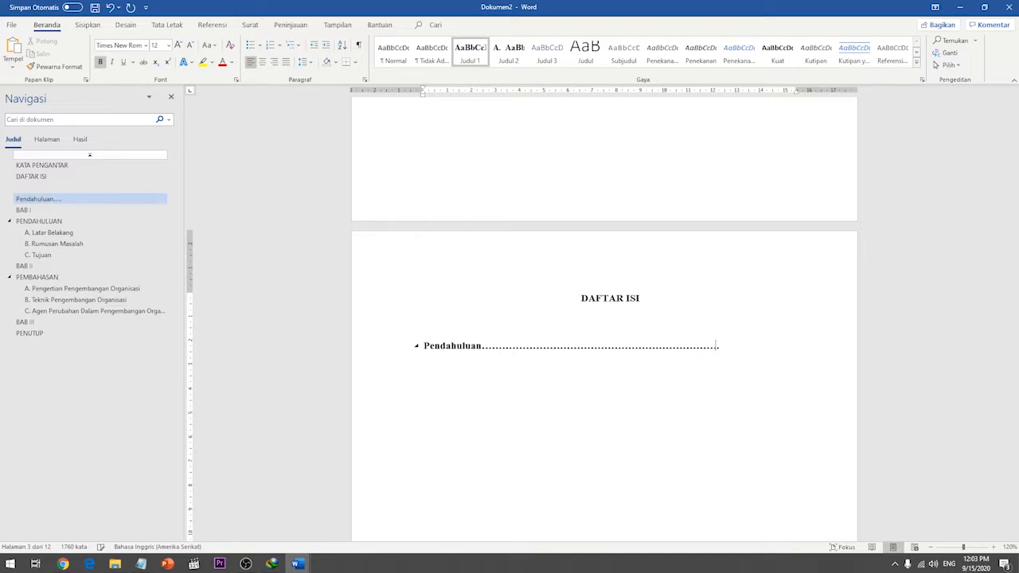
pyautogui.write('.....................')
pyautogui.moveTo(778, 346); pyautogui.dragTo(423, 346)
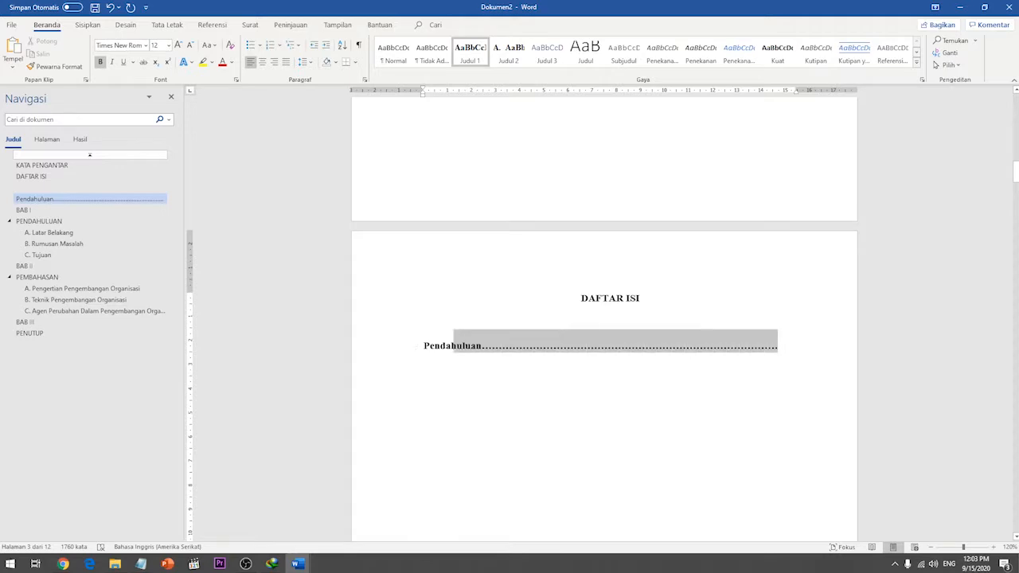
pyautogui.press('BackSpace')
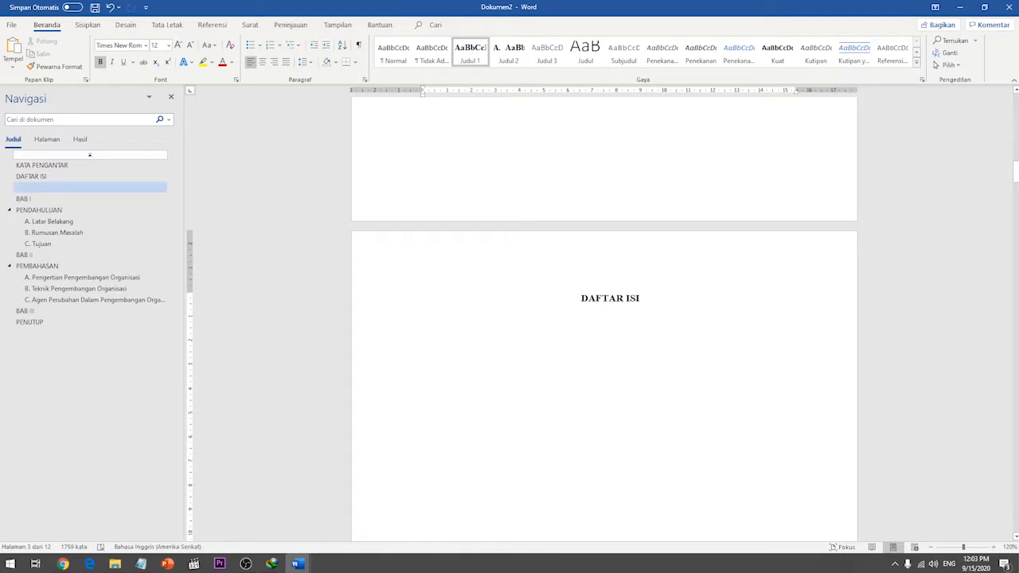
# Step: Apply the Normal style to the empty line below the DAFTAR ISI heading
pyautogui.hotkey('ctrl', 'shift', 'n')
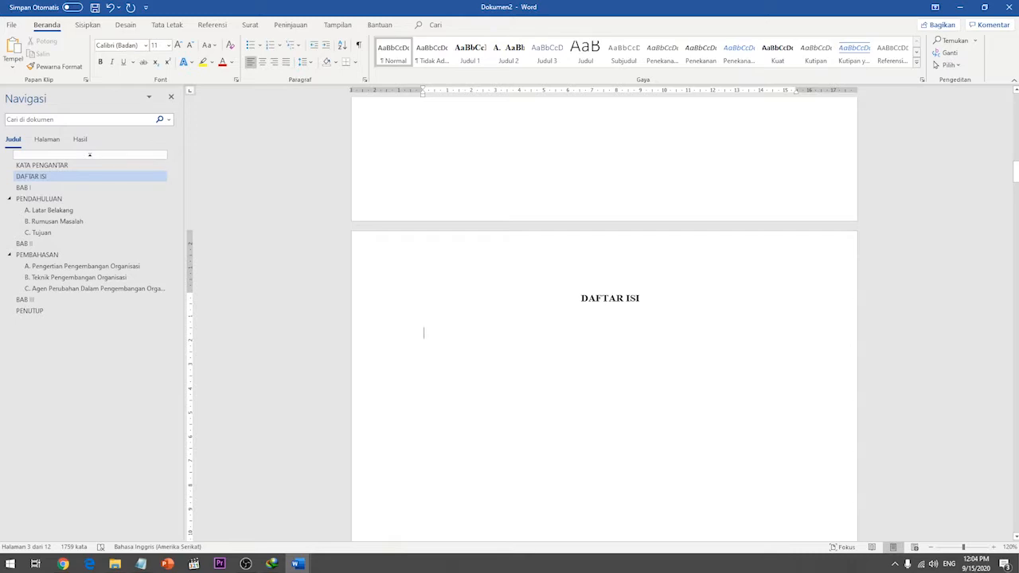
# Step: Open the footer of the first BAB I page for editing
pyautogui.scroll(-5, 603, 318)
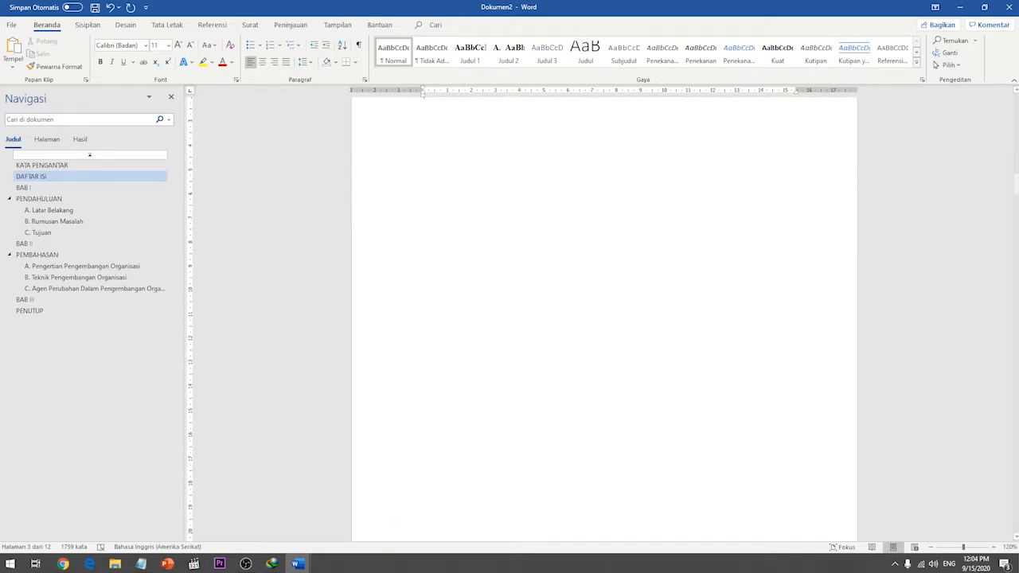
pyautogui.scroll(-15, 603, 318)
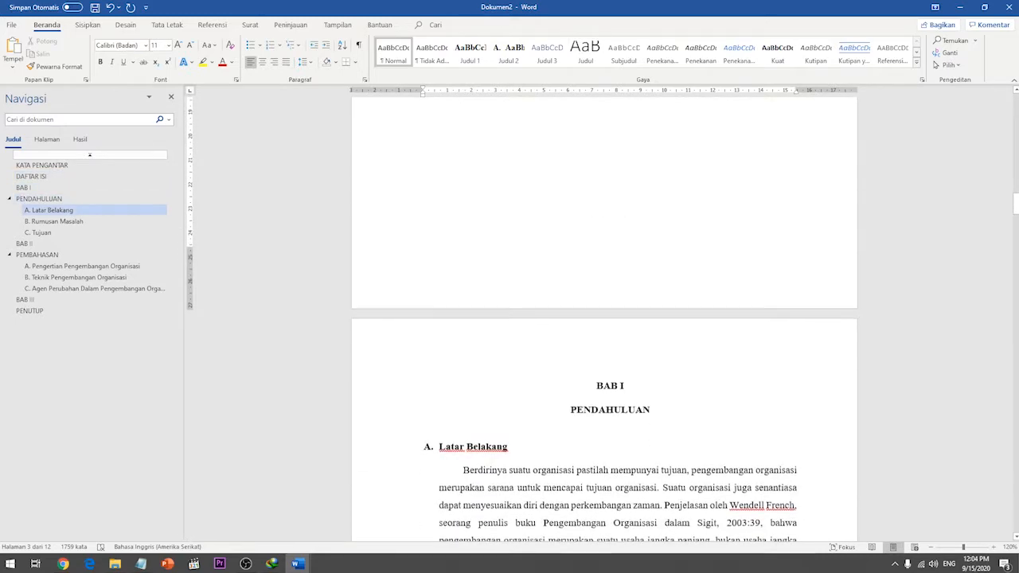
pyautogui.scroll(-5, 603, 318)
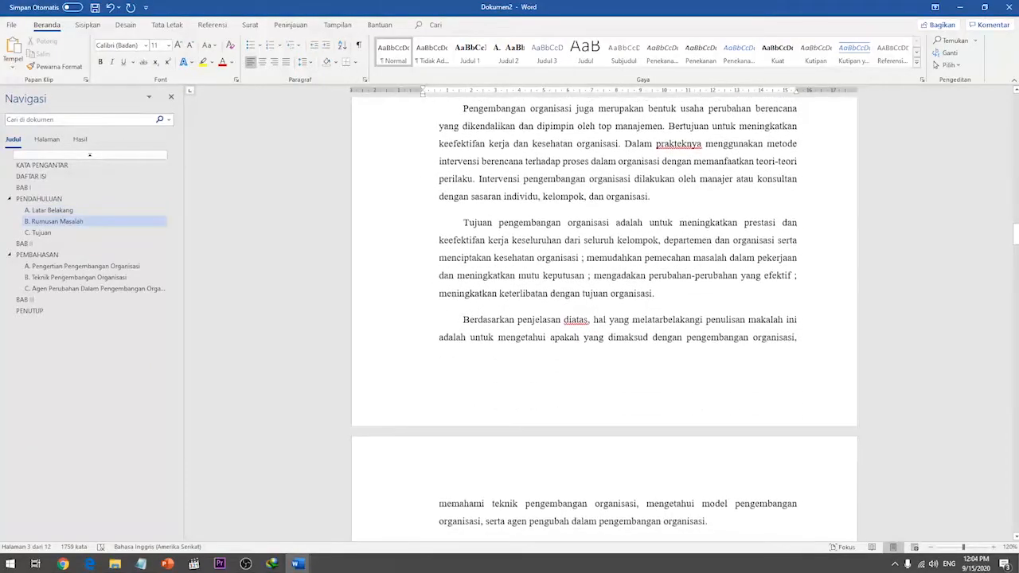
pyautogui.scroll(6, 604, 319)
pyautogui.scroll(6, 603, 318)
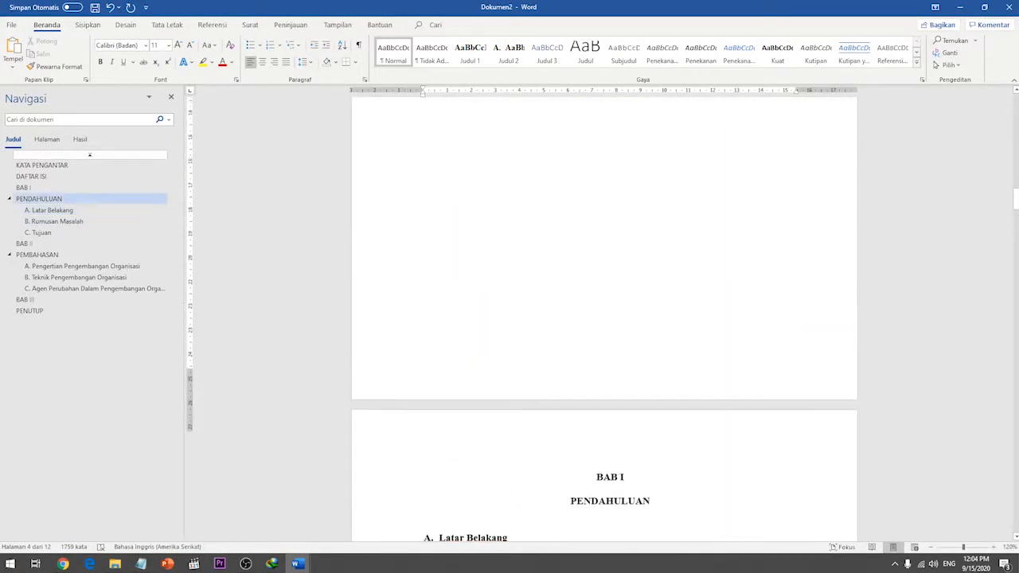
pyautogui.scroll(-2, 603, 319)
pyautogui.scroll(-15, 603, 318)
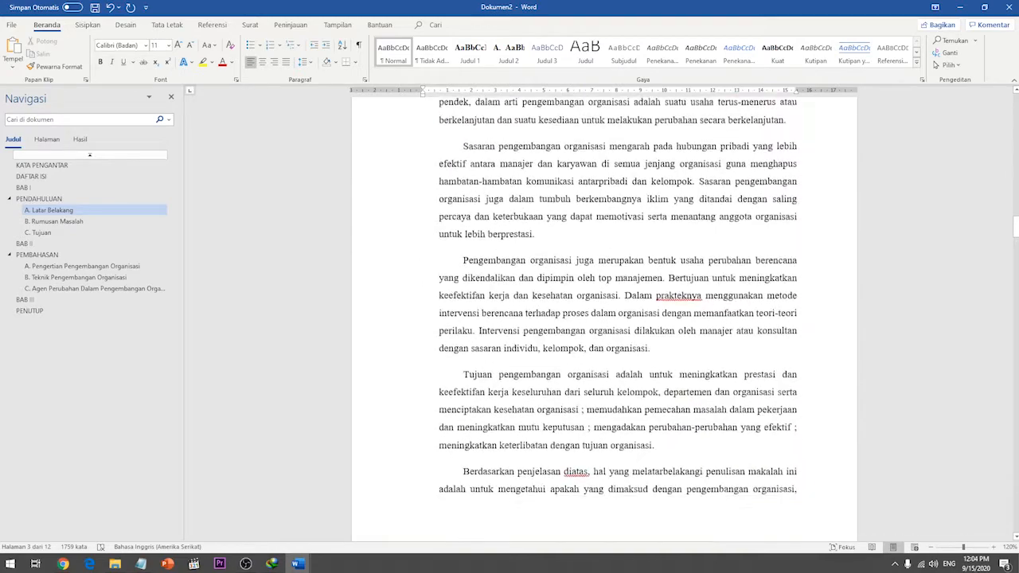
pyautogui.doubleClick(422, 295)
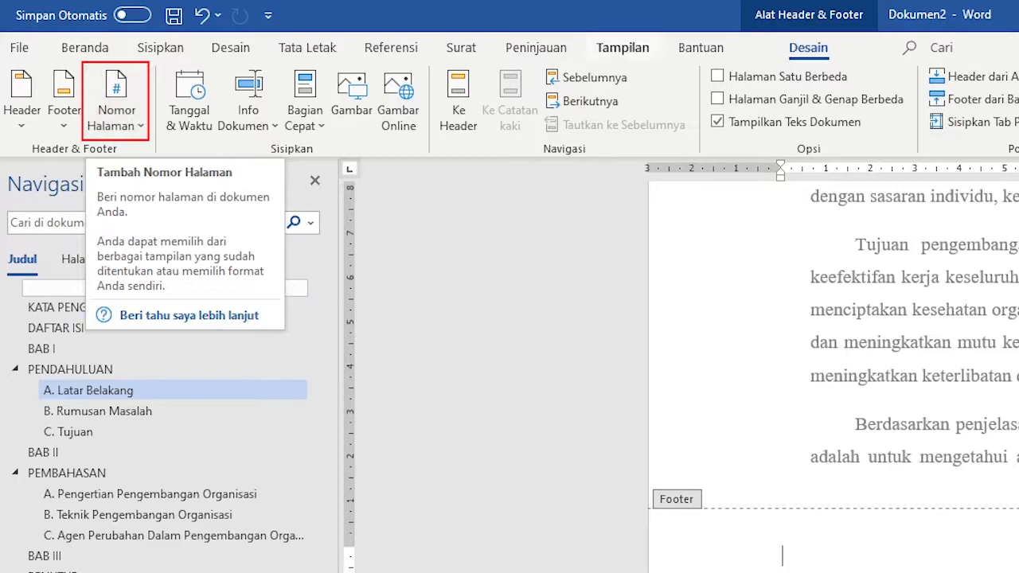
pyautogui.click(160, 47)
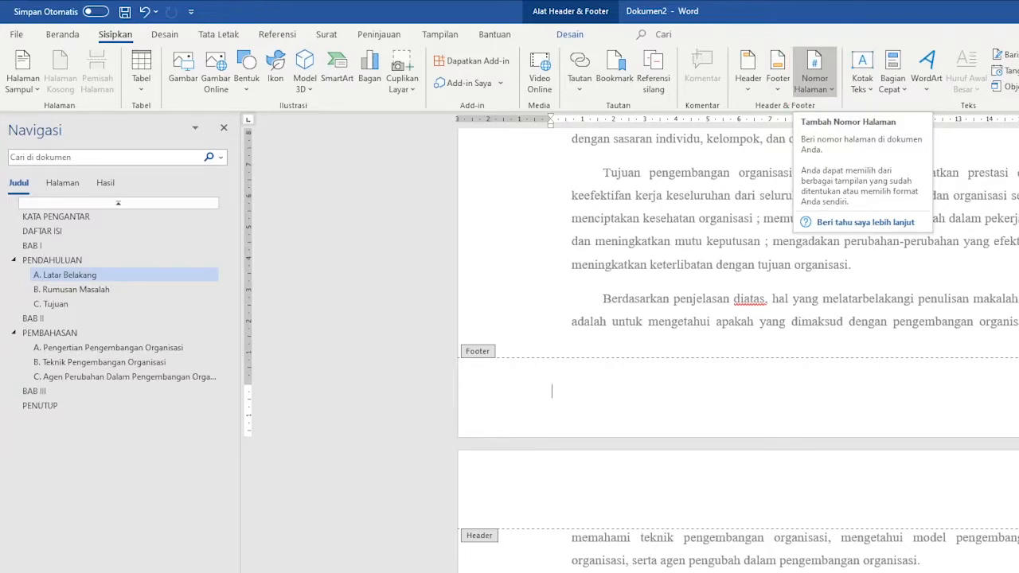
pyautogui.click(814, 79)
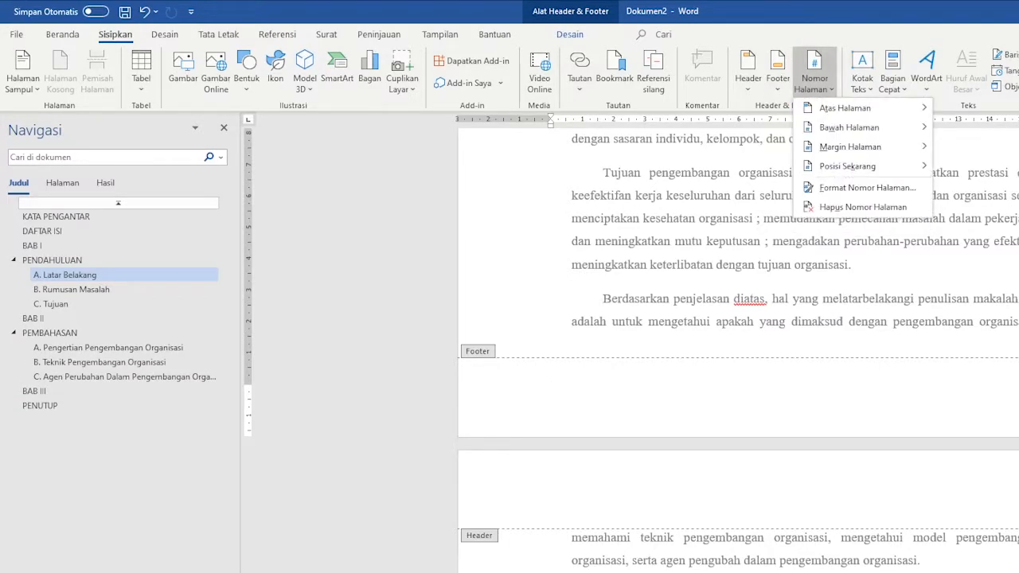
pyautogui.press('Escape')
pyautogui.click(570, 34)
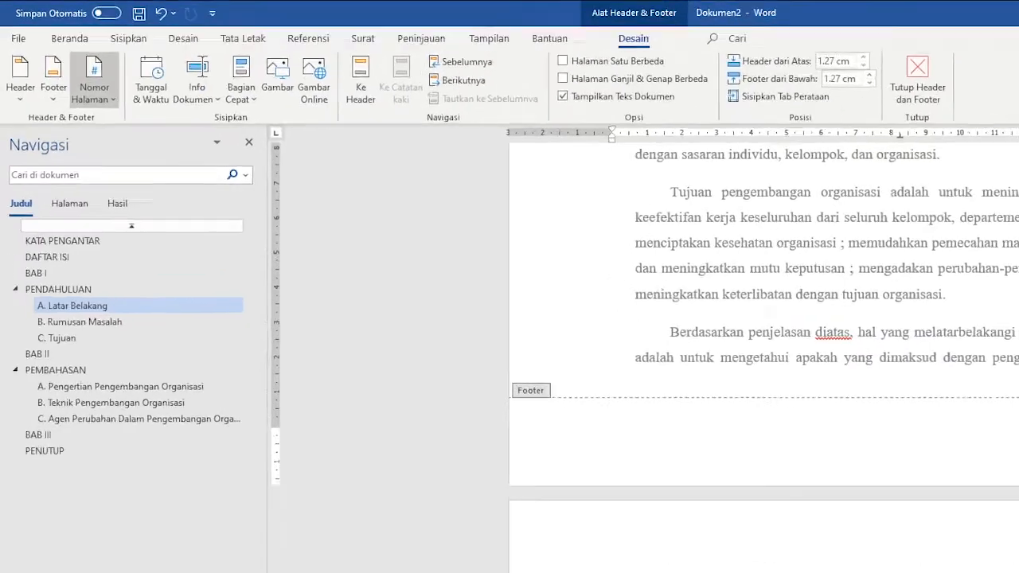
# Step: Insert centred page numbers at the bottom of the pages with the Nomor Biasa 2 design and return to the body text
pyautogui.click(93, 83)
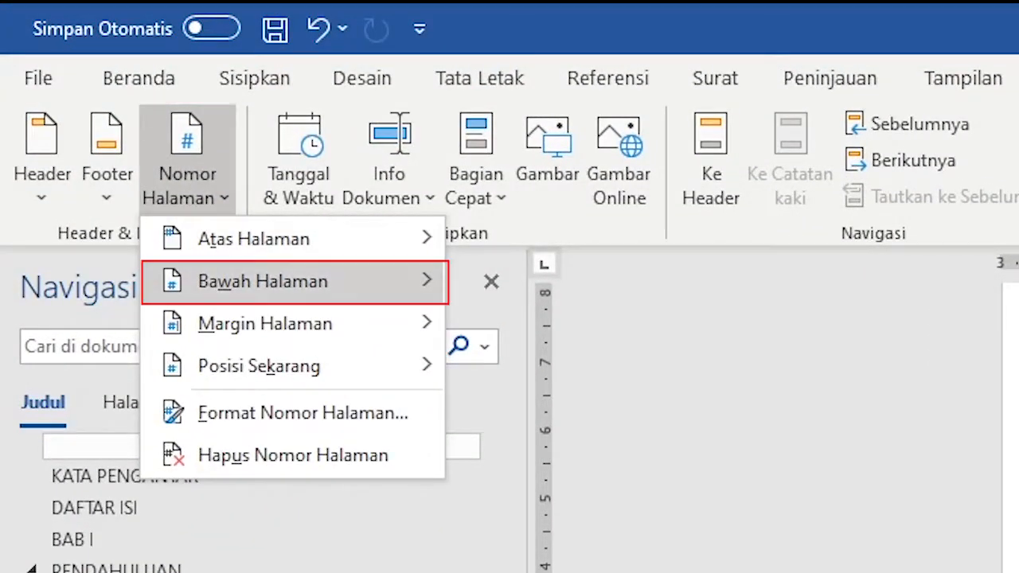
pyautogui.moveTo(262, 281)
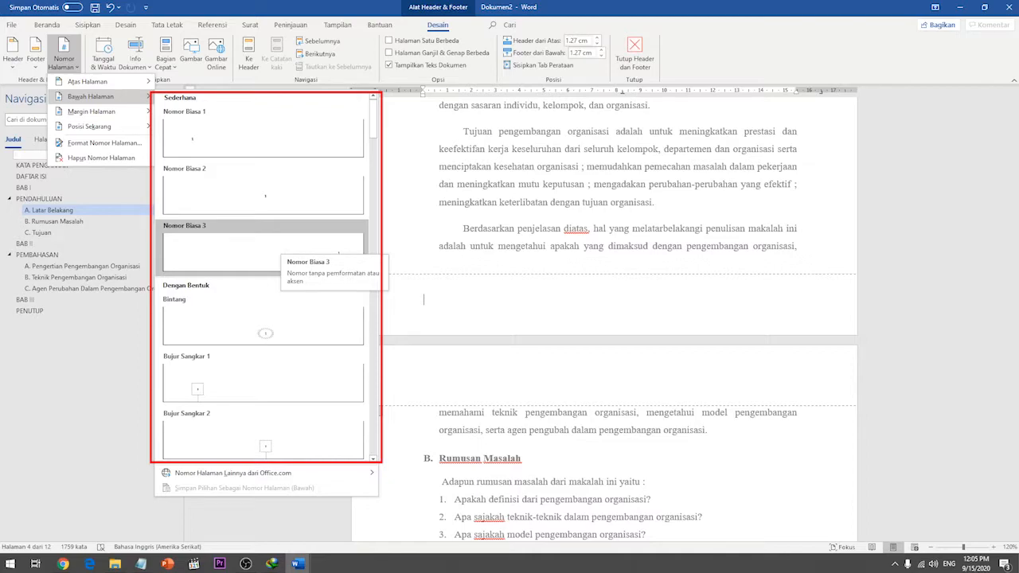
pyautogui.click(263, 251)
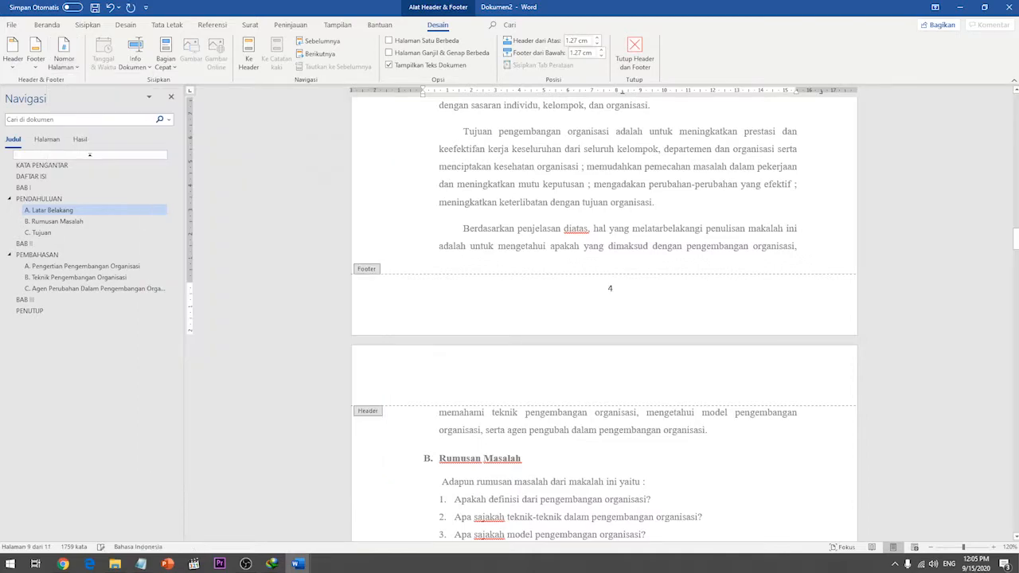
pyautogui.doubleClick(663, 228)
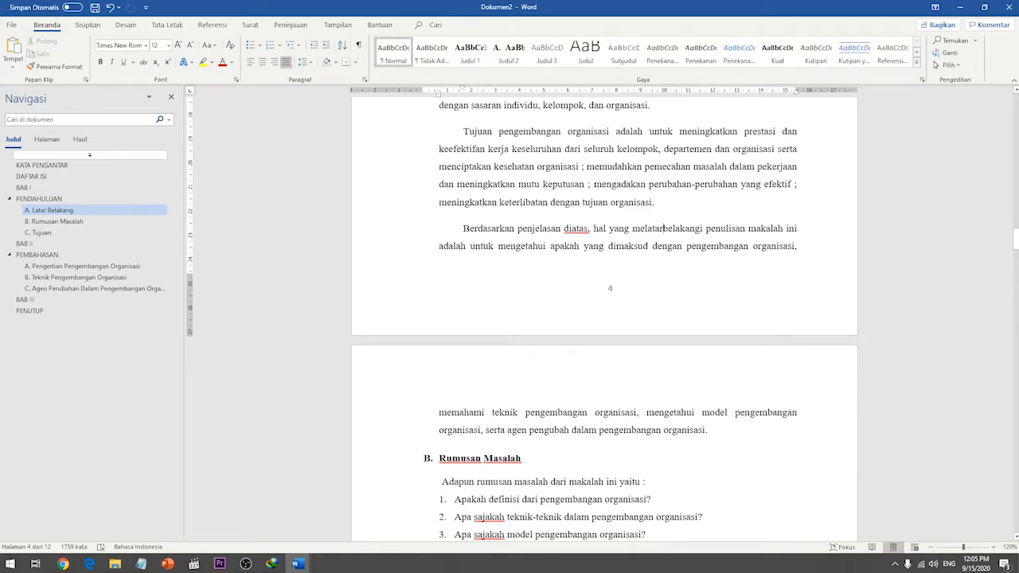
# Step: Examine the footer page numbers on the cover, KATA PENGANTAR, DAFTAR ISI and BAB I pages
pyautogui.scroll(3, 662, 228)
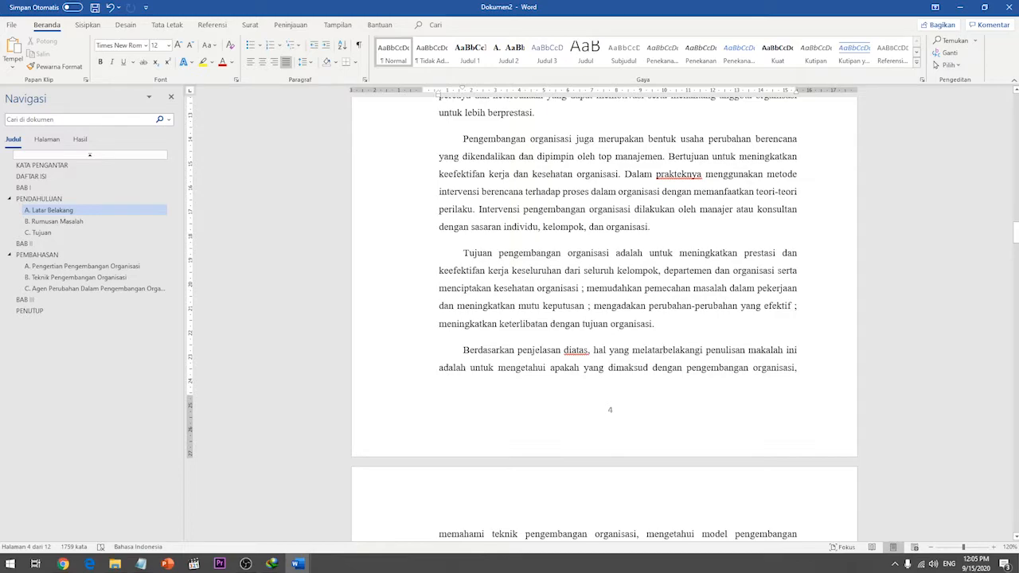
pyautogui.click(89, 154)
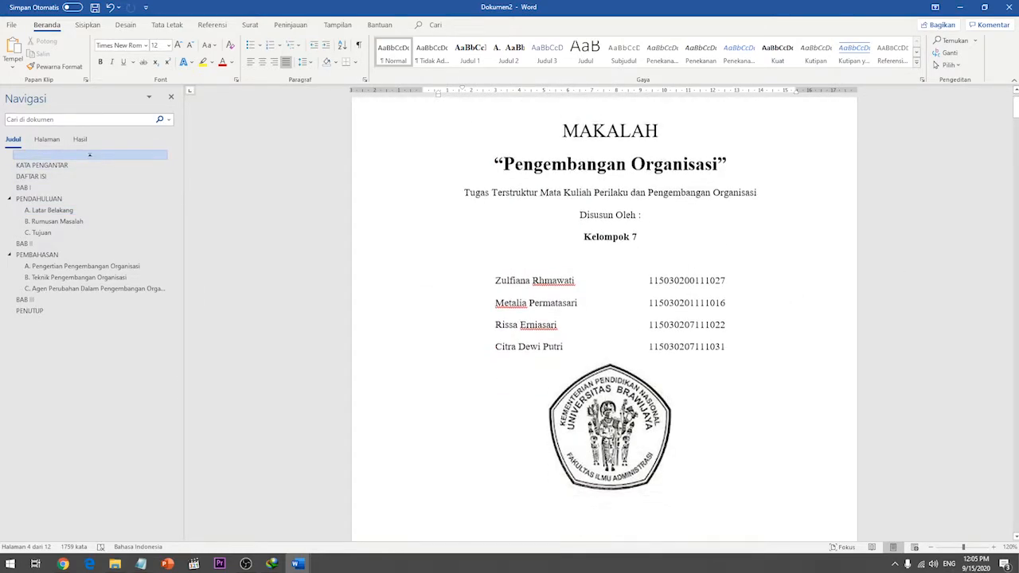
pyautogui.scroll(-8, 604, 319)
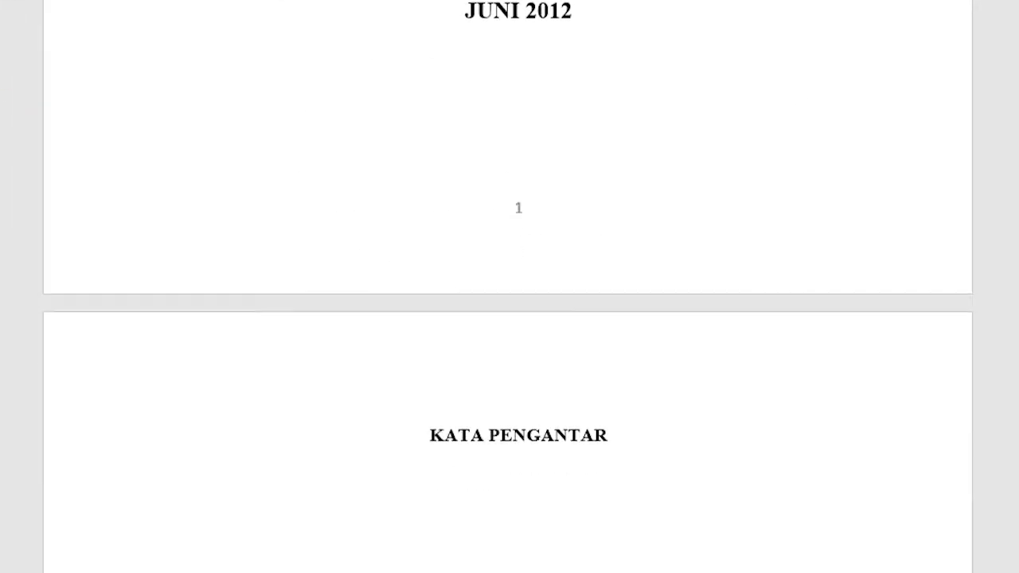
pyautogui.scroll(-2, 509, 318)
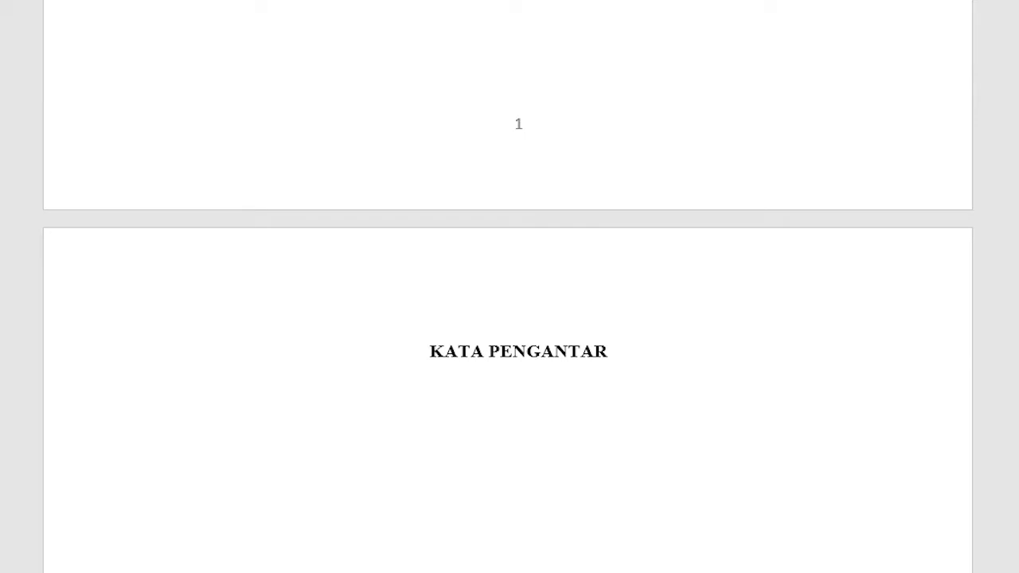
pyautogui.scroll(-15, 509, 318)
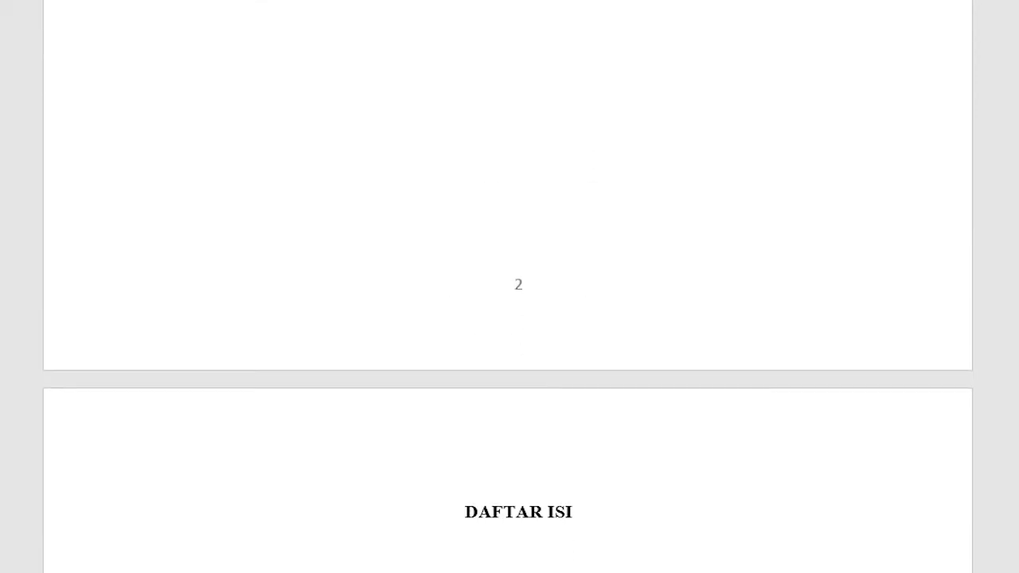
pyautogui.scroll(-3, 510, 287)
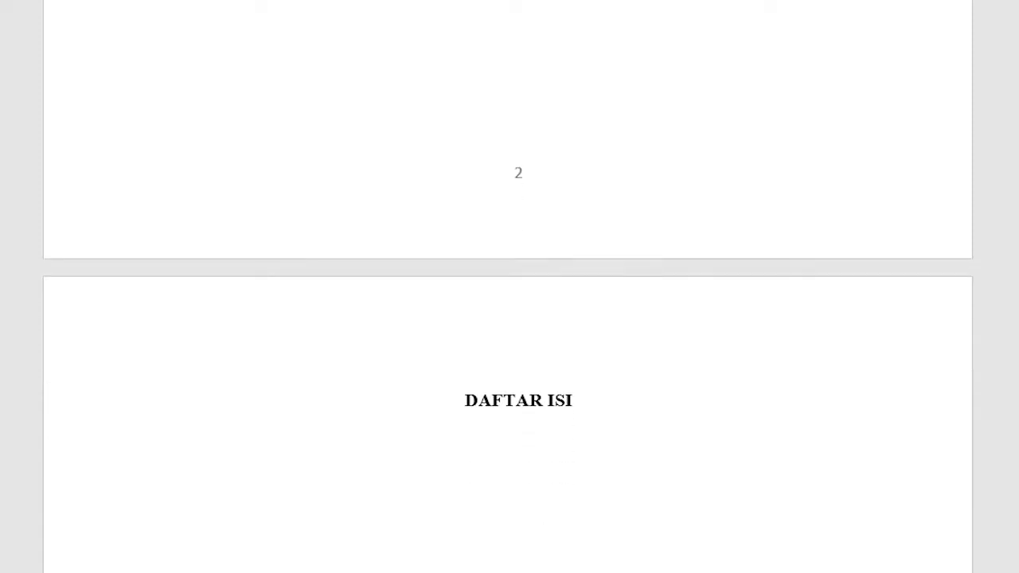
pyautogui.scroll(8, 509, 286)
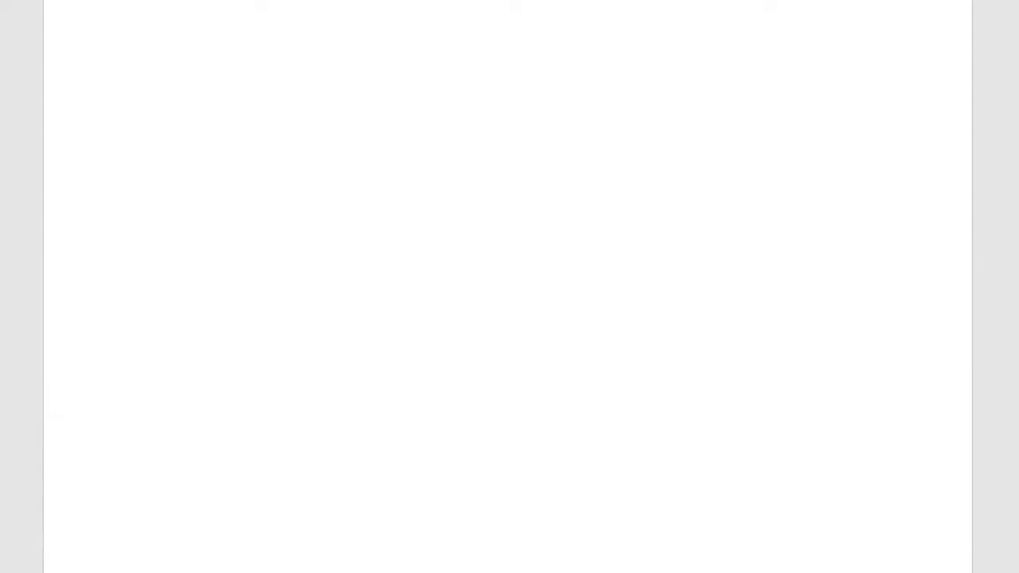
pyautogui.scroll(-5, 509, 287)
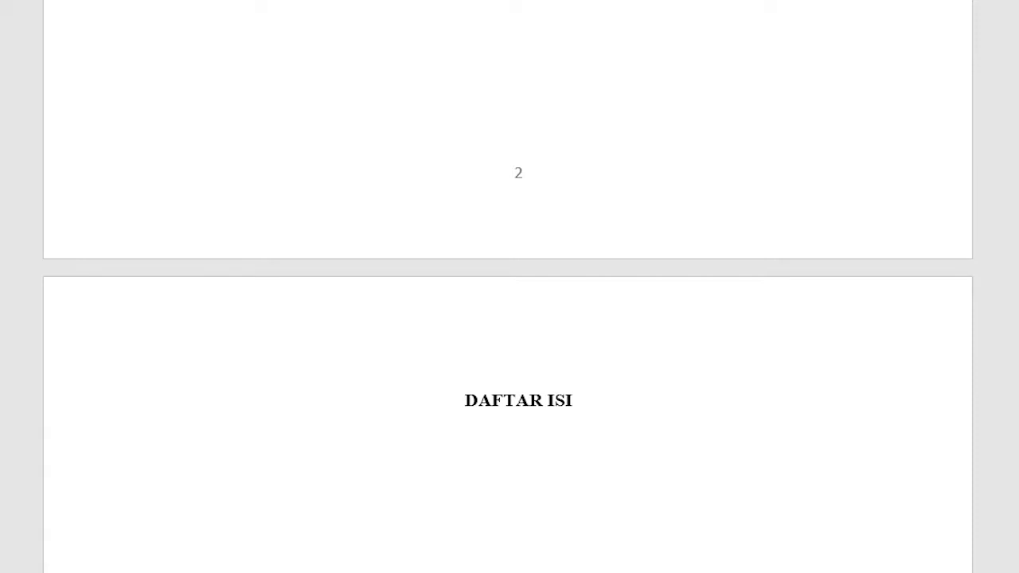
pyautogui.scroll(-15, 509, 286)
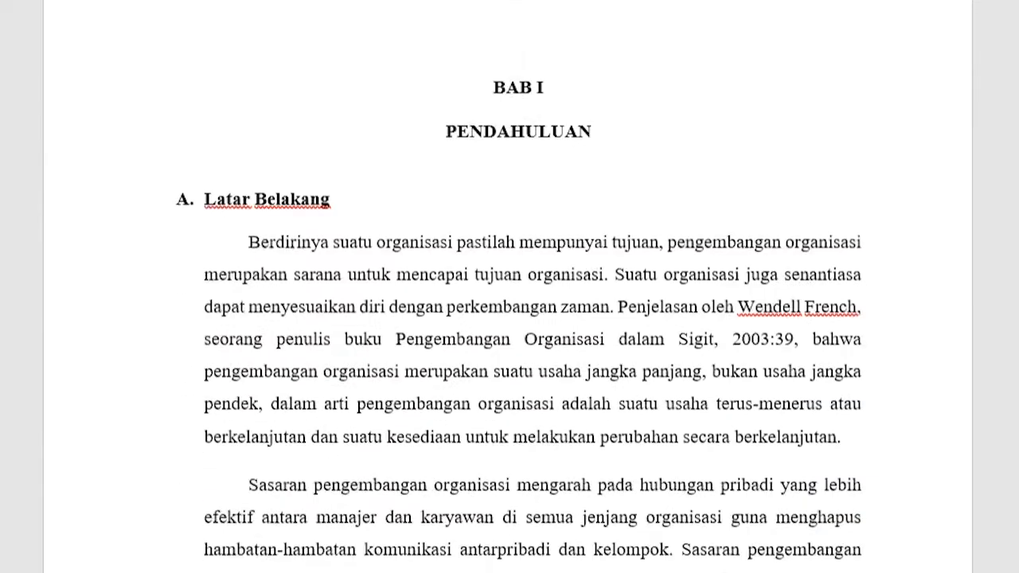
pyautogui.scroll(-8, 509, 319)
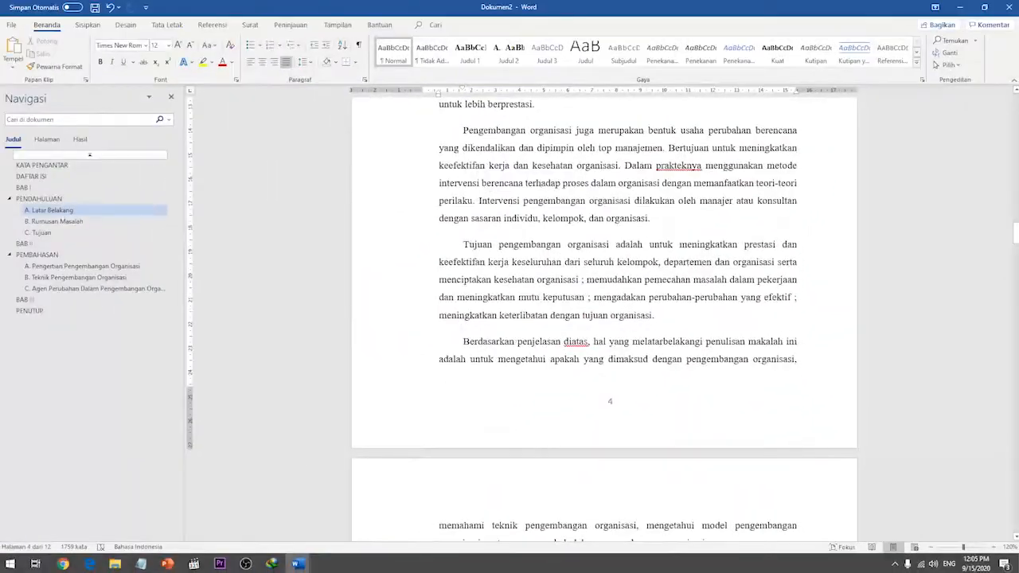
pyautogui.scroll(4, 613, 318)
pyautogui.scroll(-5, 612, 318)
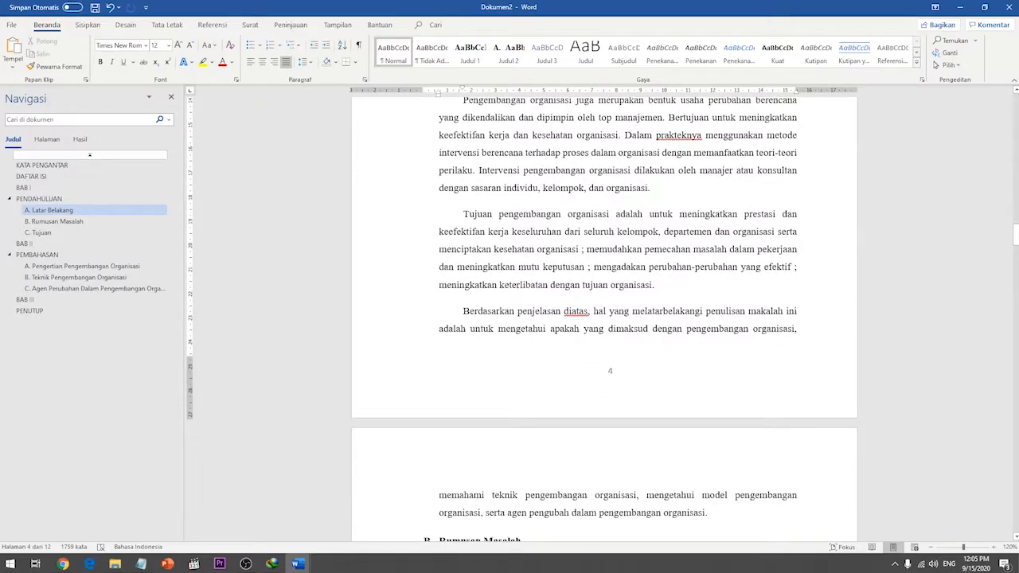
pyautogui.scroll(10, 663, 312)
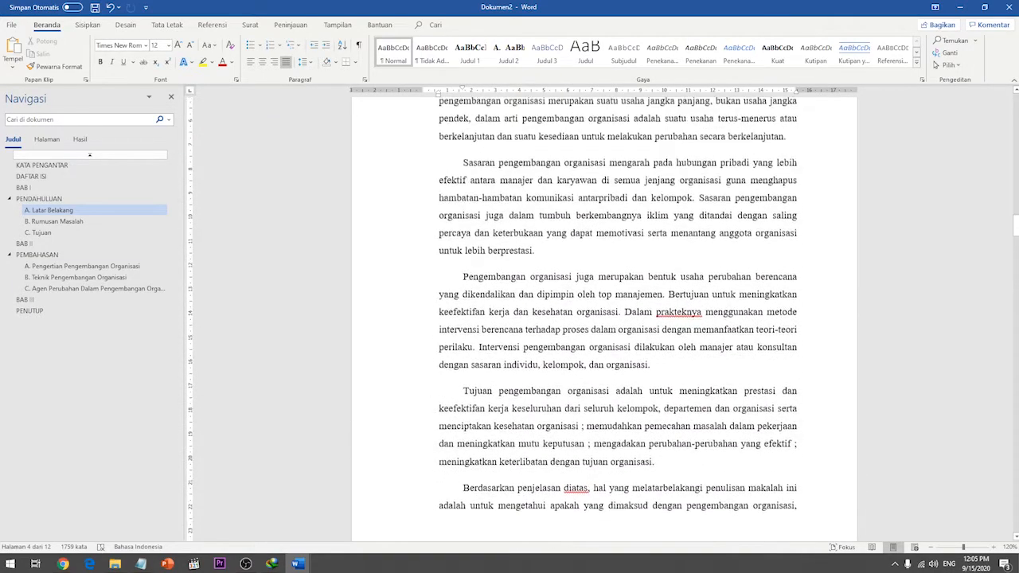
pyautogui.scroll(15, 604, 318)
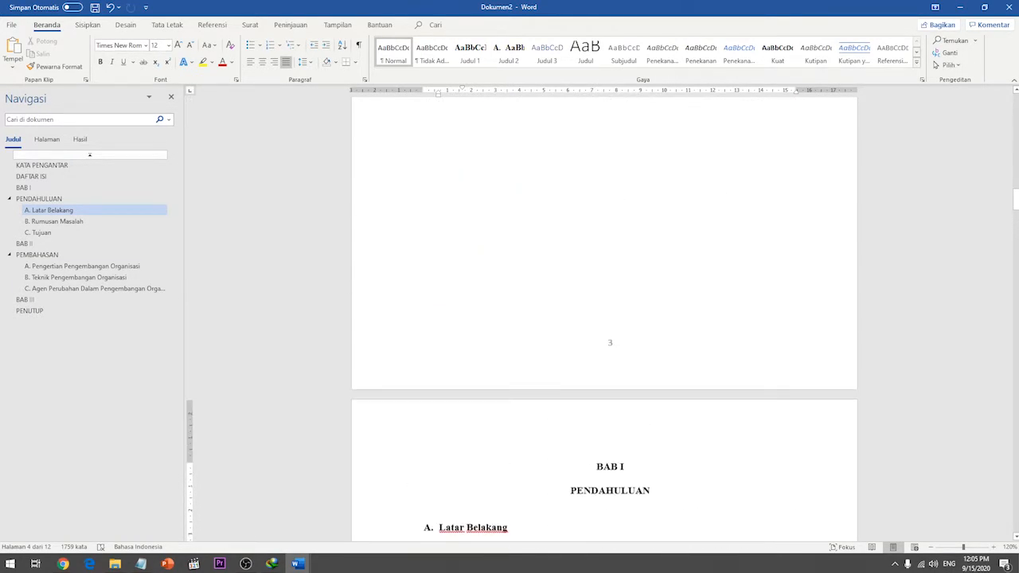
pyautogui.scroll(10, 604, 319)
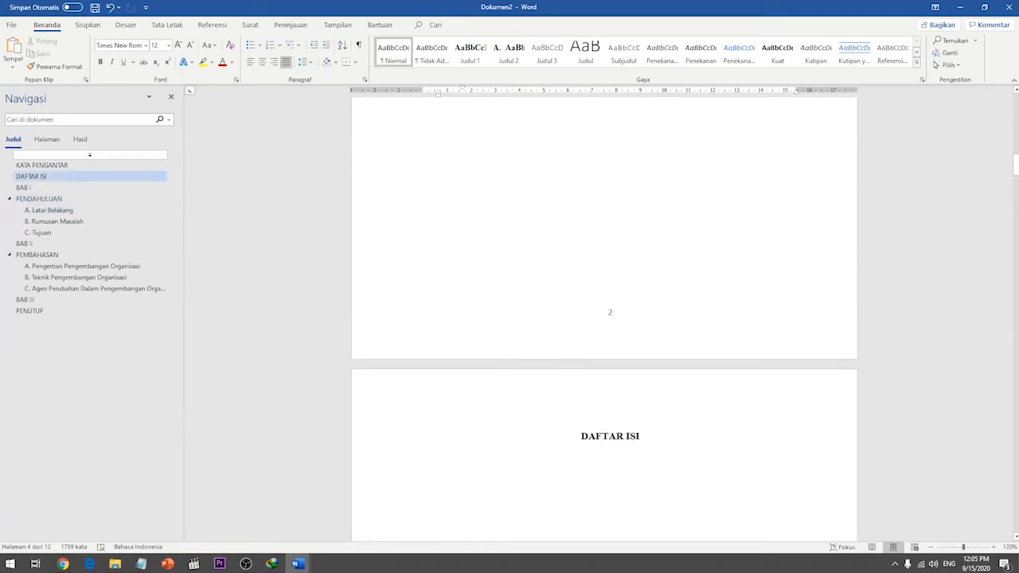
pyautogui.scroll(10, 604, 318)
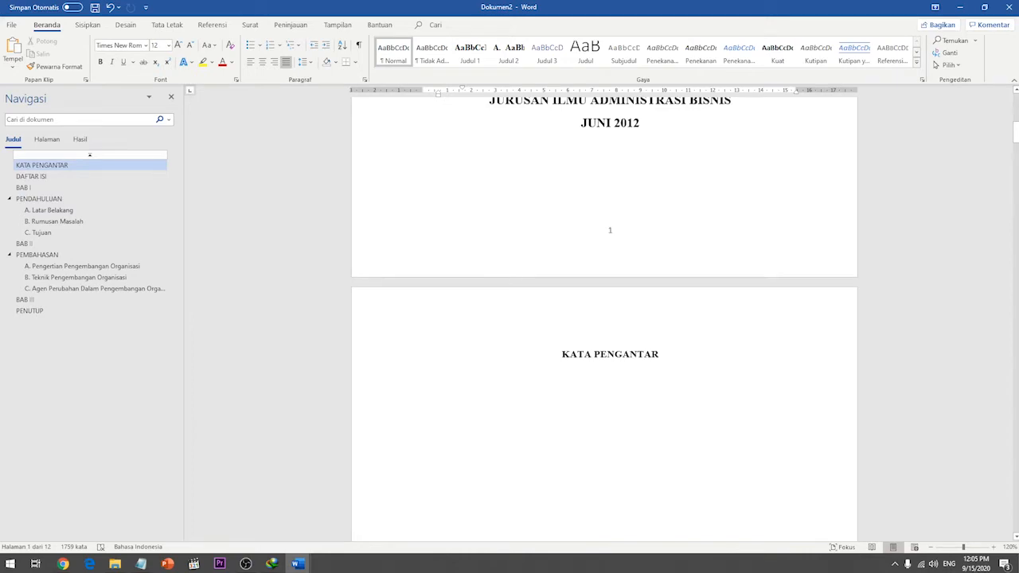
# Step: Compare the page numbering at the foot of the cover page with that of the KATA PENGANTAR page
pyautogui.scroll(2, 604, 318)
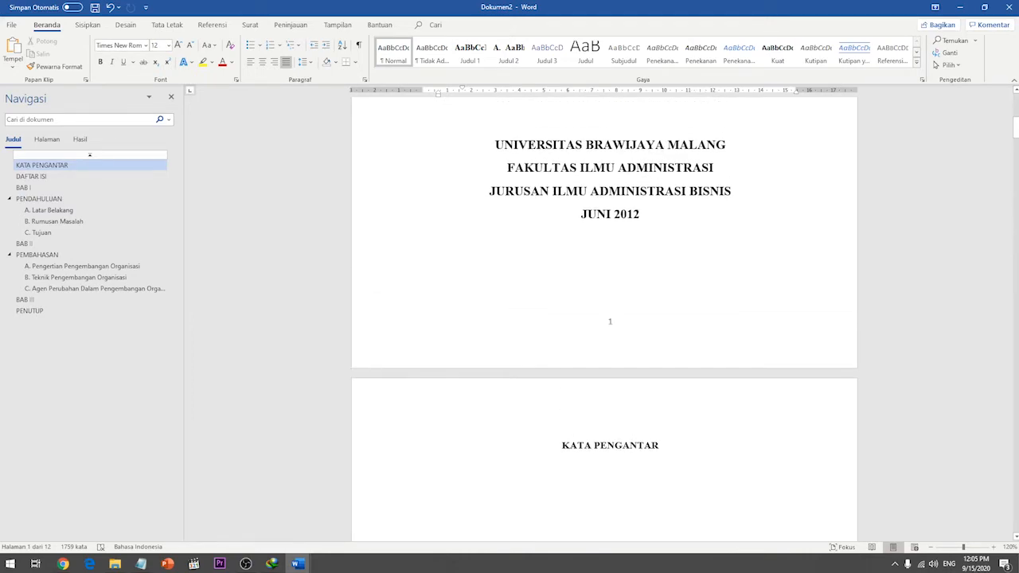
pyautogui.click(562, 446)
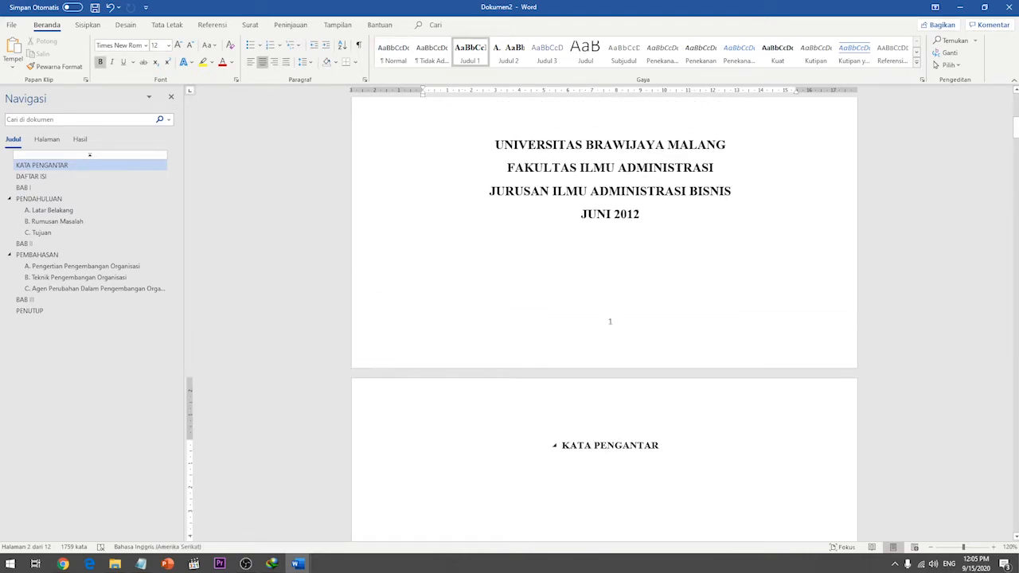
pyautogui.scroll(-7, 604, 318)
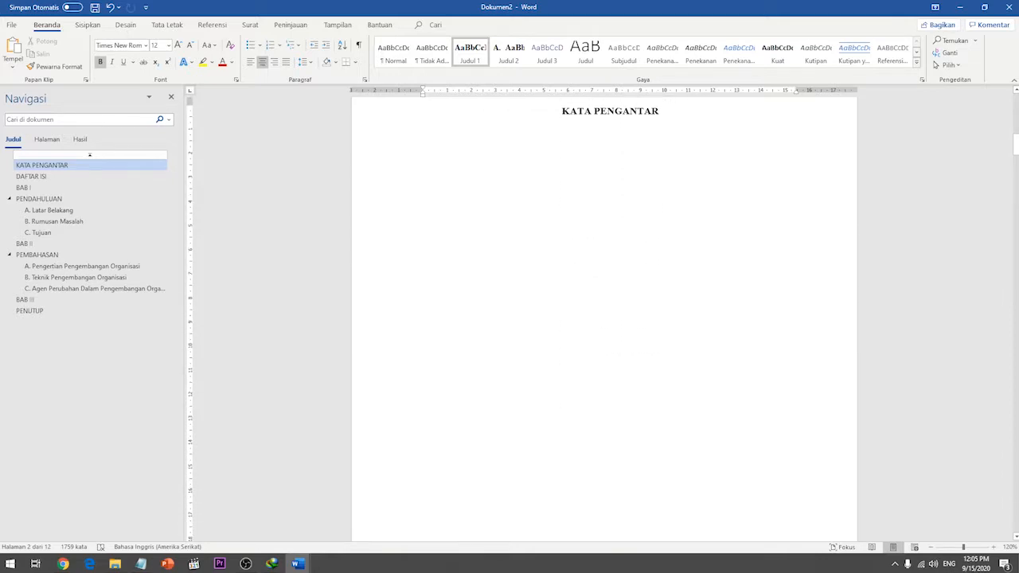
pyautogui.scroll(6, 604, 319)
pyautogui.scroll(-5, 604, 319)
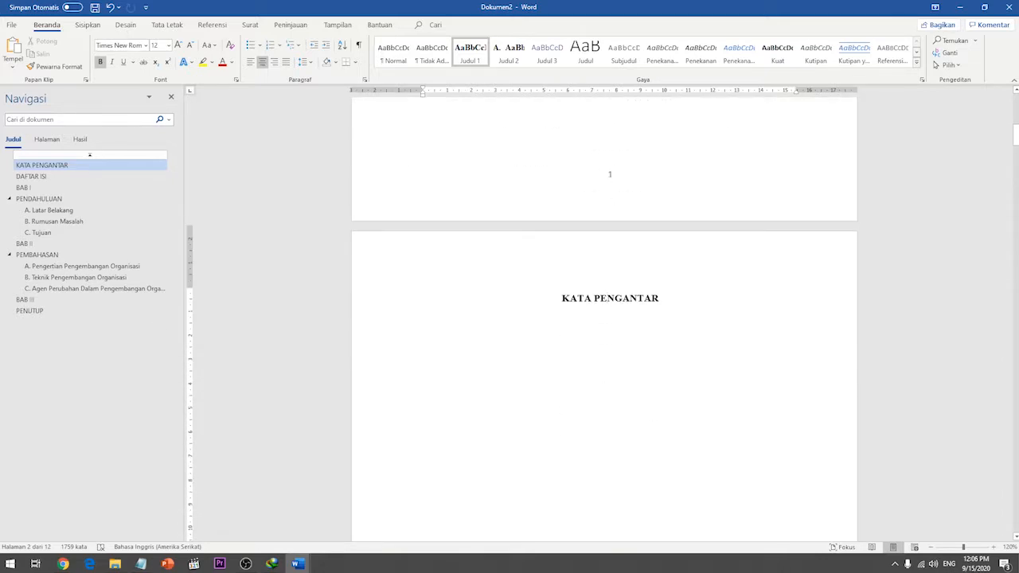
pyautogui.scroll(4, 604, 318)
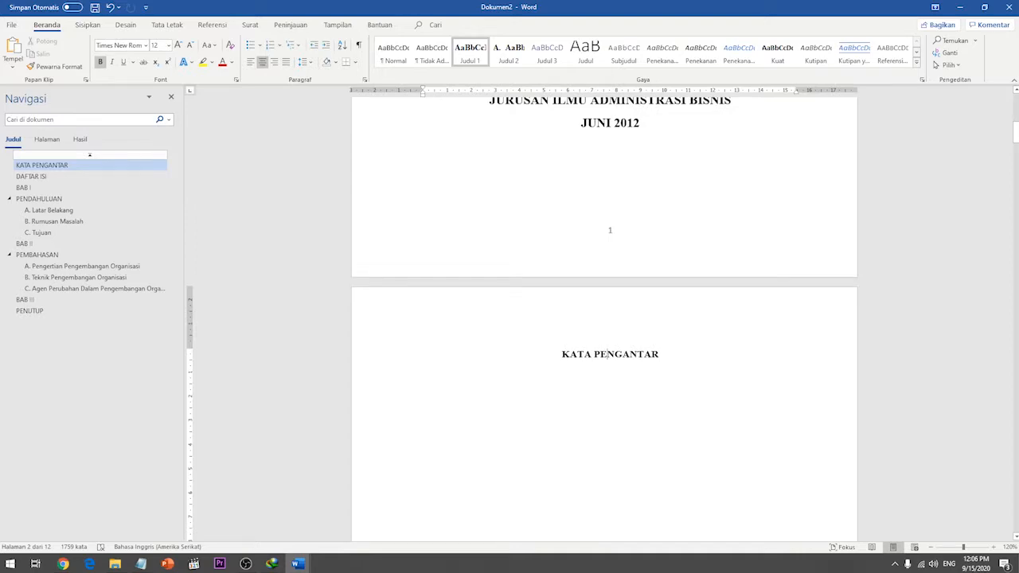
pyautogui.scroll(3, 604, 319)
pyautogui.scroll(1, 604, 318)
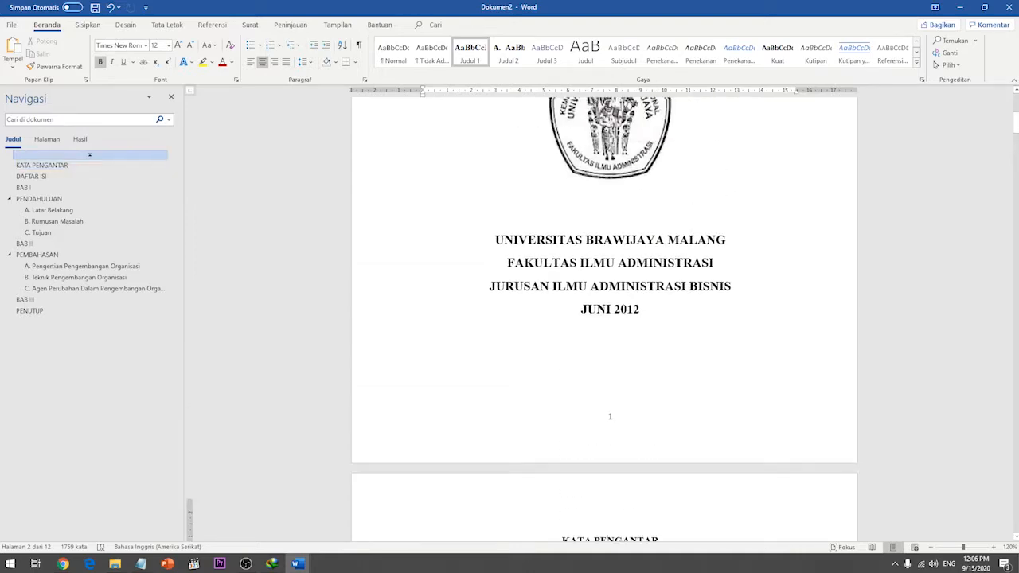
pyautogui.scroll(-1, 604, 318)
pyautogui.scroll(-4, 604, 318)
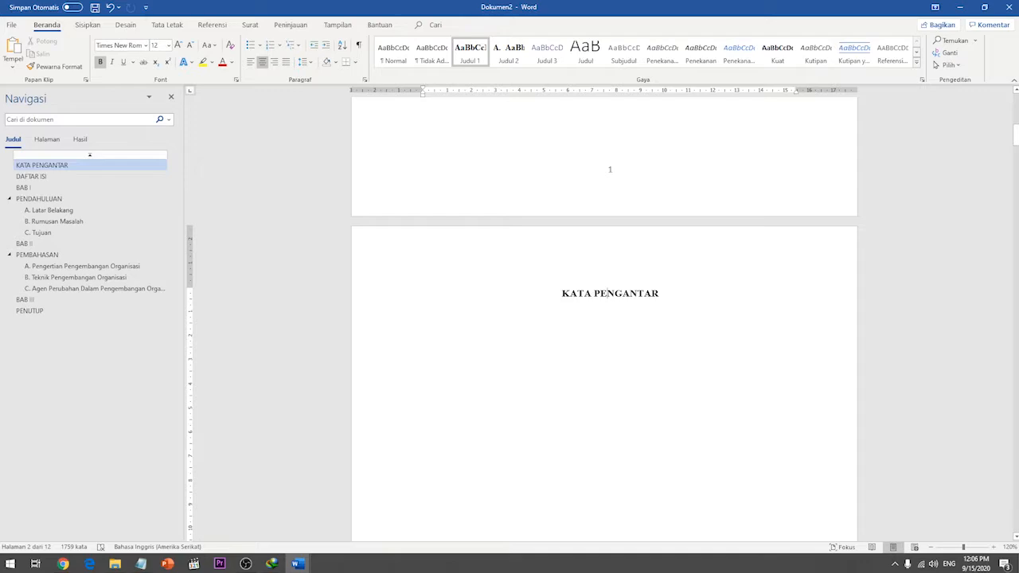
pyautogui.scroll(-18, 610, 318)
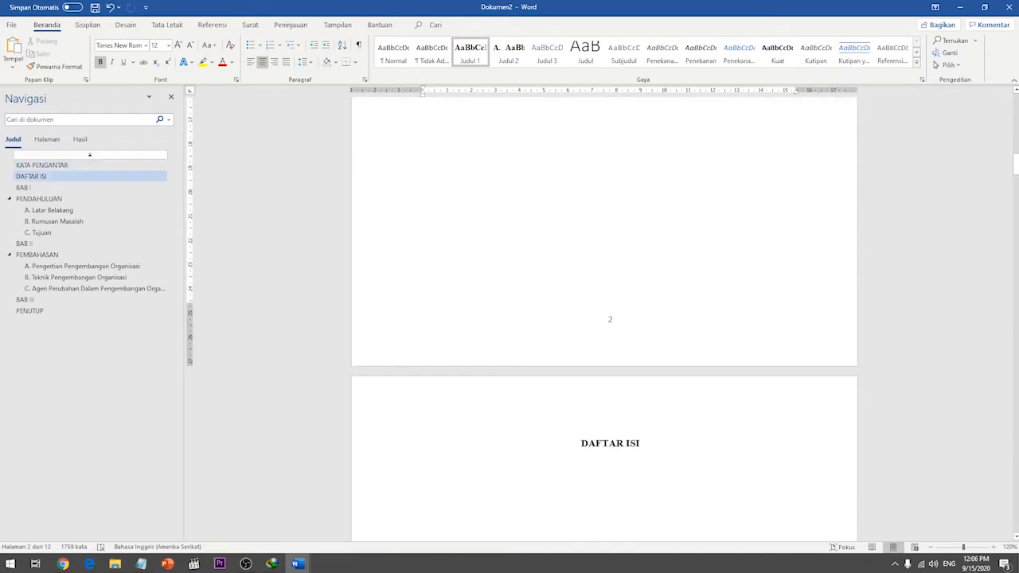
pyautogui.scroll(-6, 609, 319)
pyautogui.scroll(9, 610, 318)
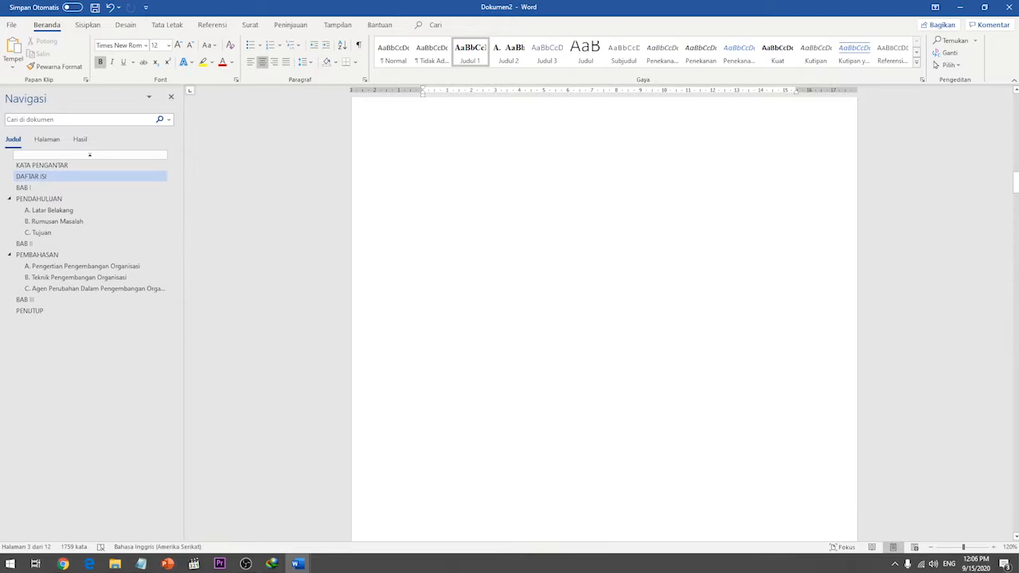
pyautogui.scroll(5, 604, 318)
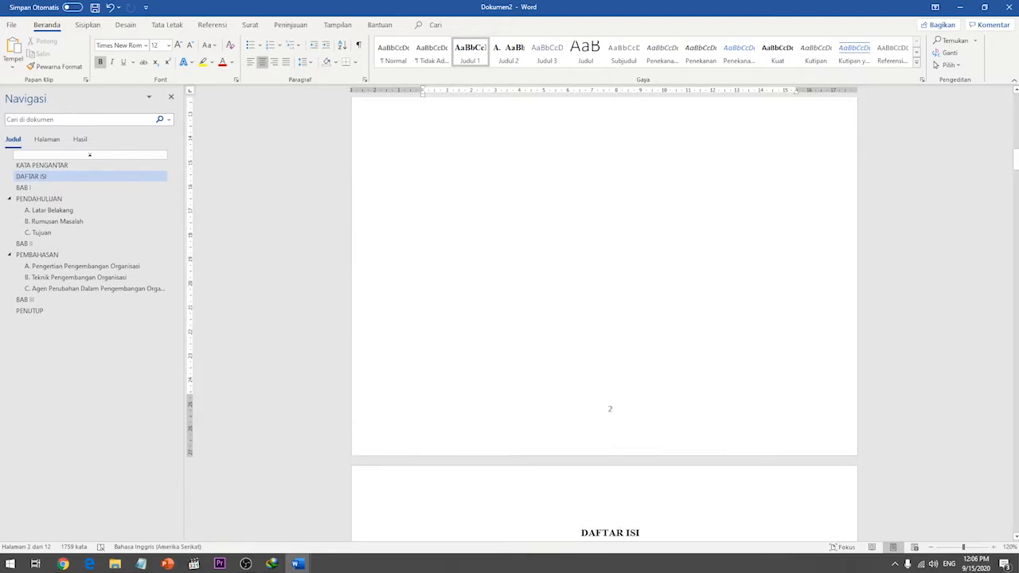
pyautogui.scroll(15, 610, 319)
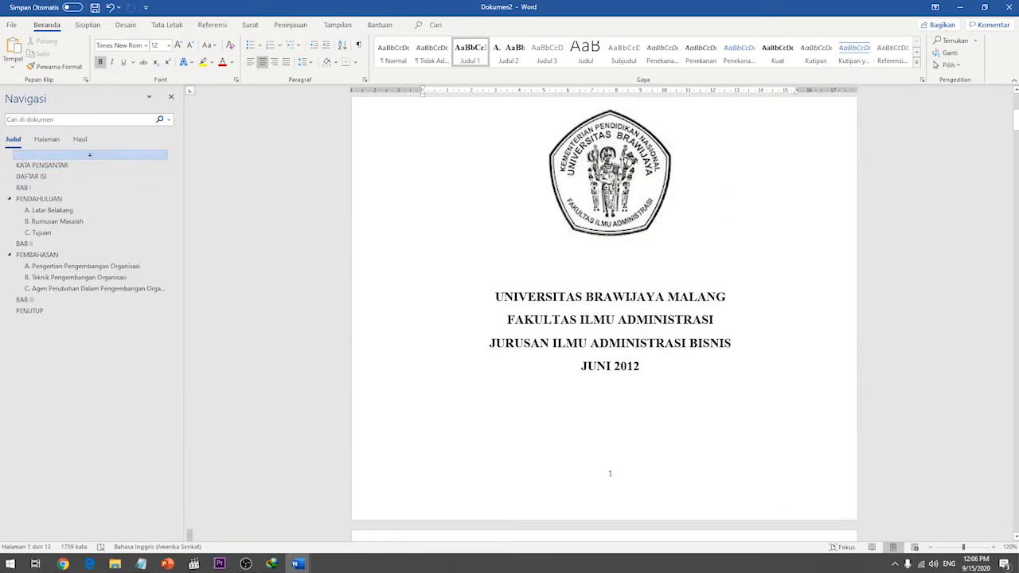
pyautogui.scroll(3, 607, 506)
pyautogui.scroll(-8, 607, 506)
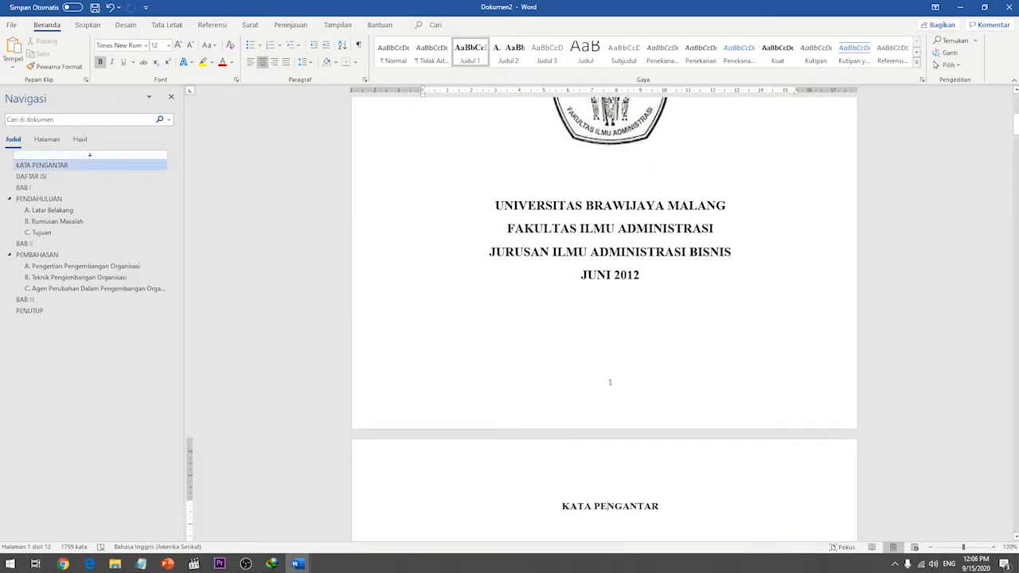
# Step: Insert a Halaman Berikutnya section break after JUNI 2012 at the end of the cover page
pyautogui.click(640, 275)
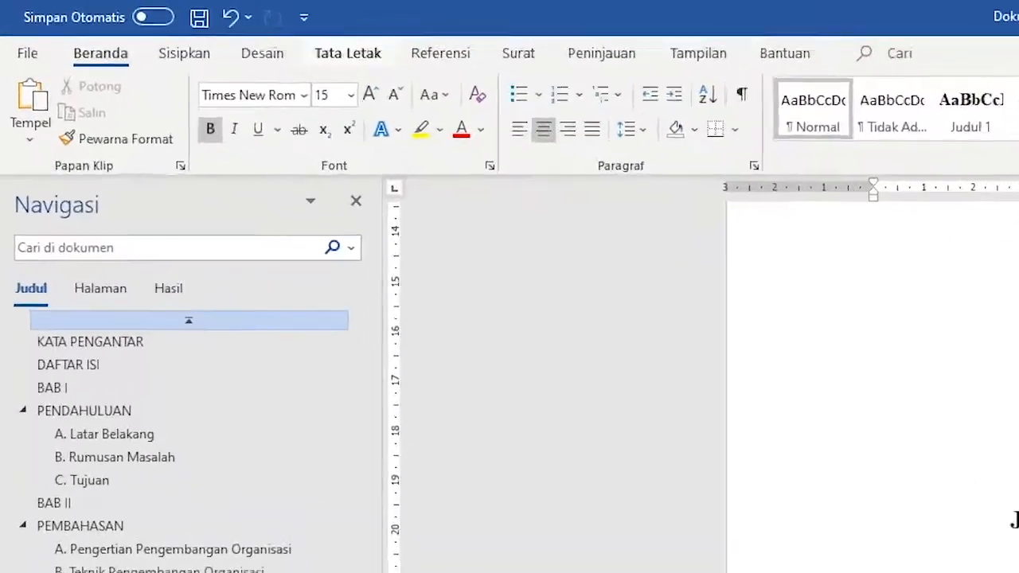
pyautogui.hotkey('alt', 'p')
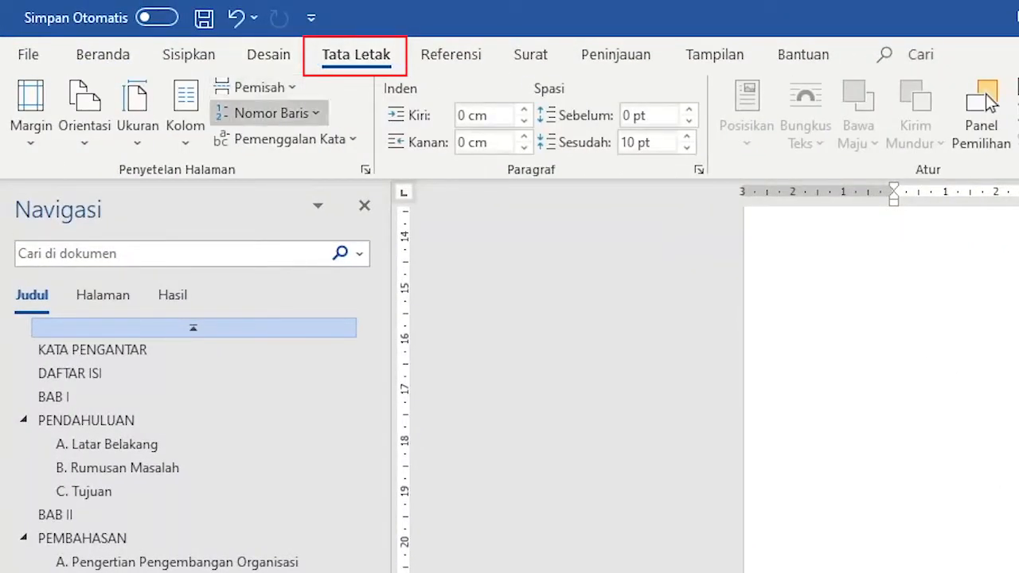
pyautogui.click(253, 87)
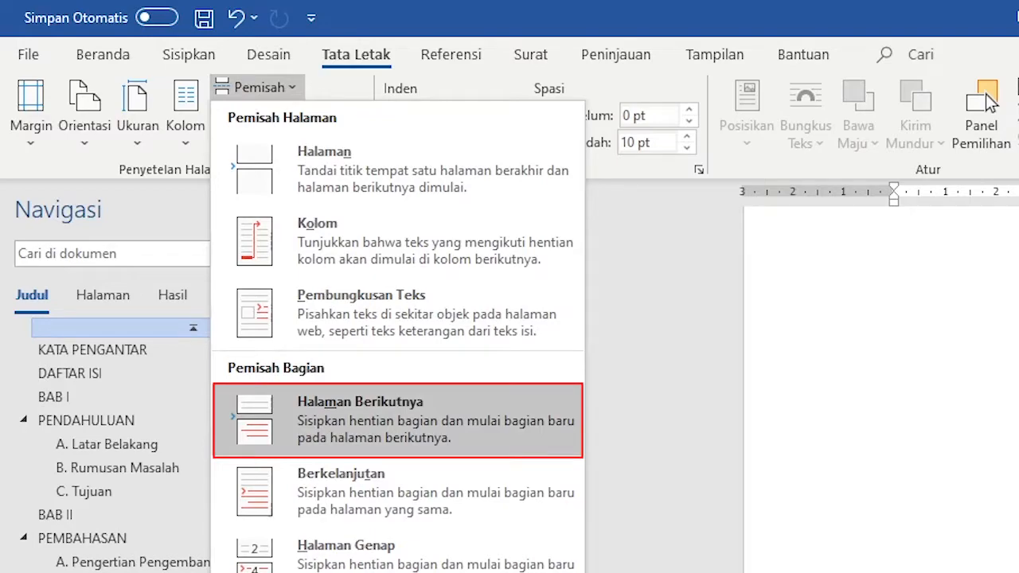
pyautogui.click(398, 421)
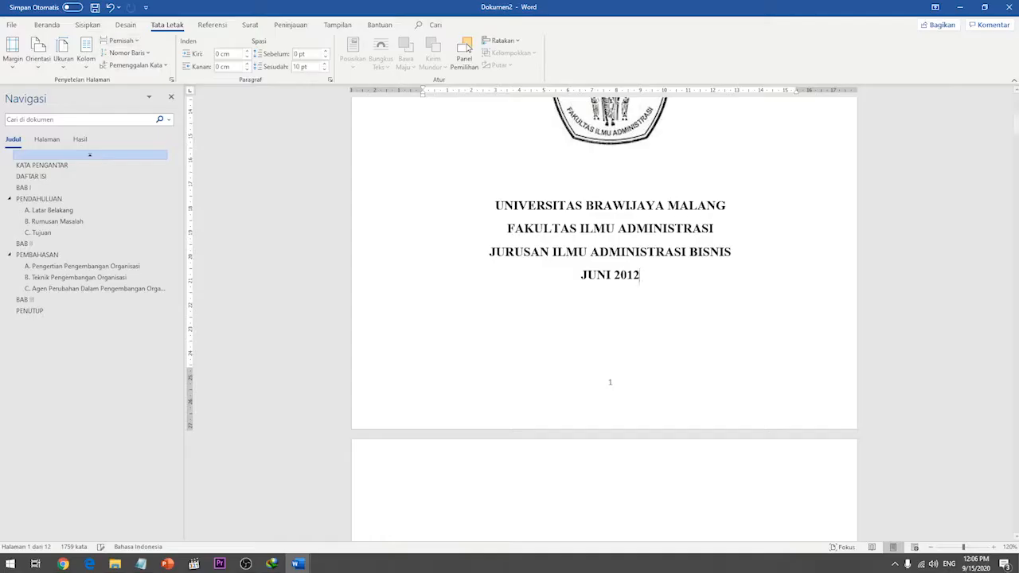
# Step: Remove the extra blank page between the cover and KATA PENGANTAR while keeping the section break
pyautogui.scroll(-3, 604, 318)
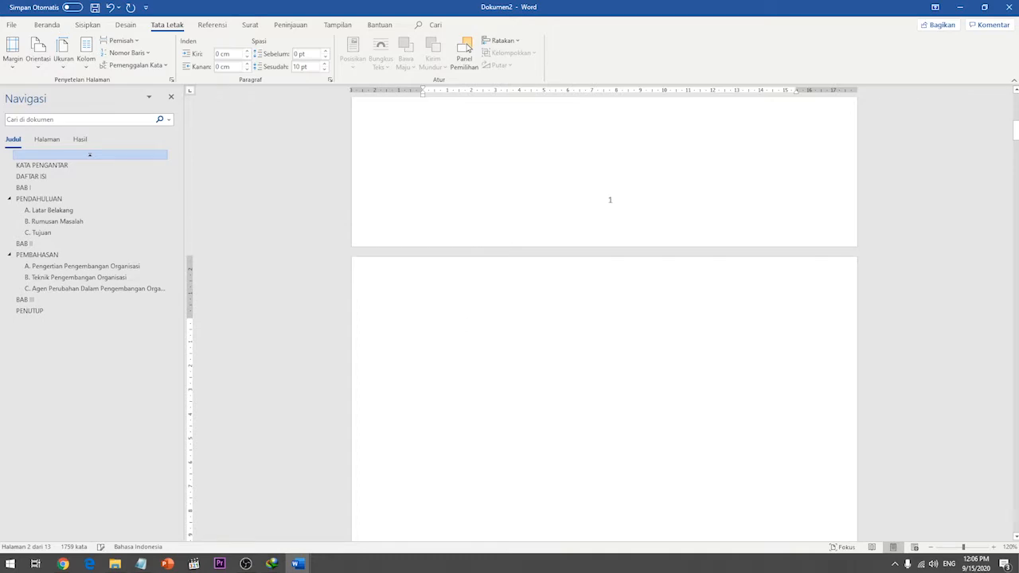
pyautogui.press('BackSpace')
pyautogui.hotkey('ctrl', 'z')
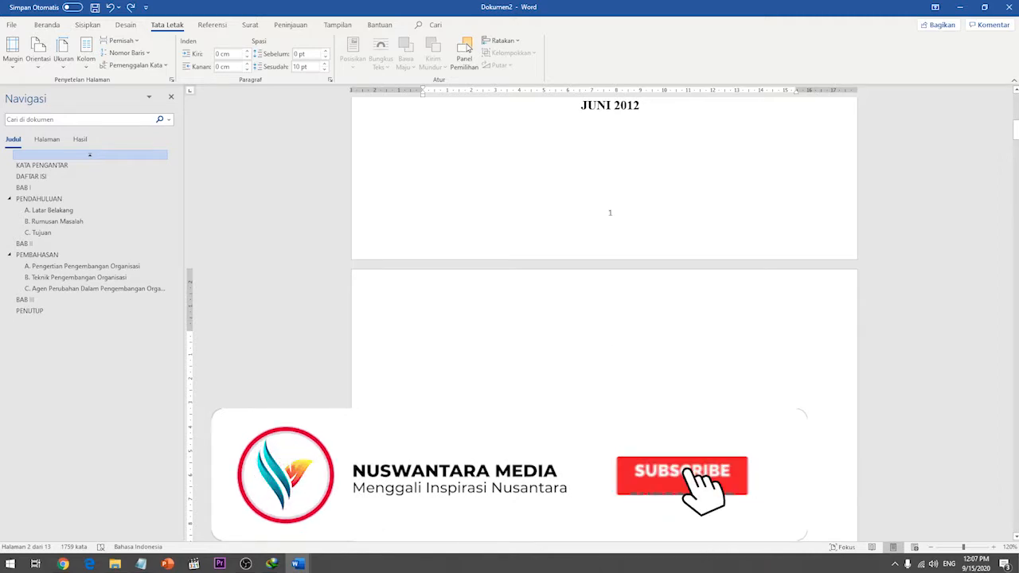
pyautogui.press('Delete')
pyautogui.press('Down')
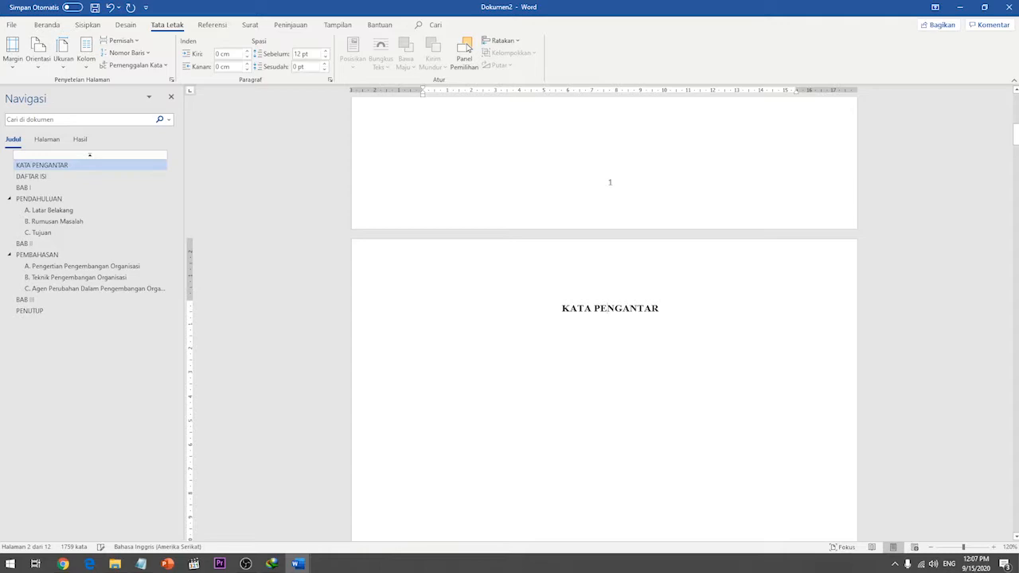
# Step: Enable Halaman Satu Berbeda for the cover page's footer and return to the body text
pyautogui.scroll(3, 608, 312)
pyautogui.click(627, 197)
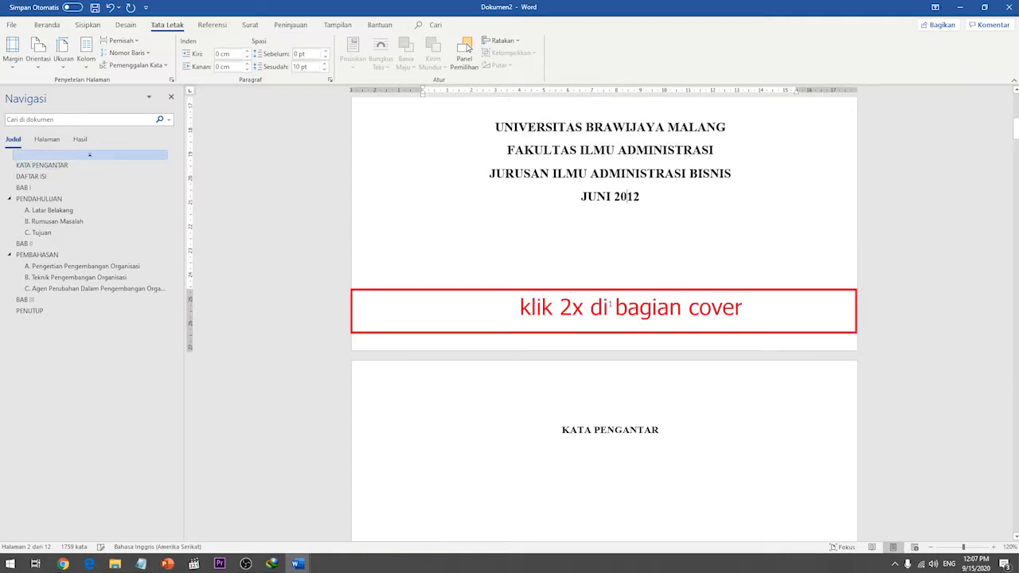
pyautogui.doubleClick(610, 303)
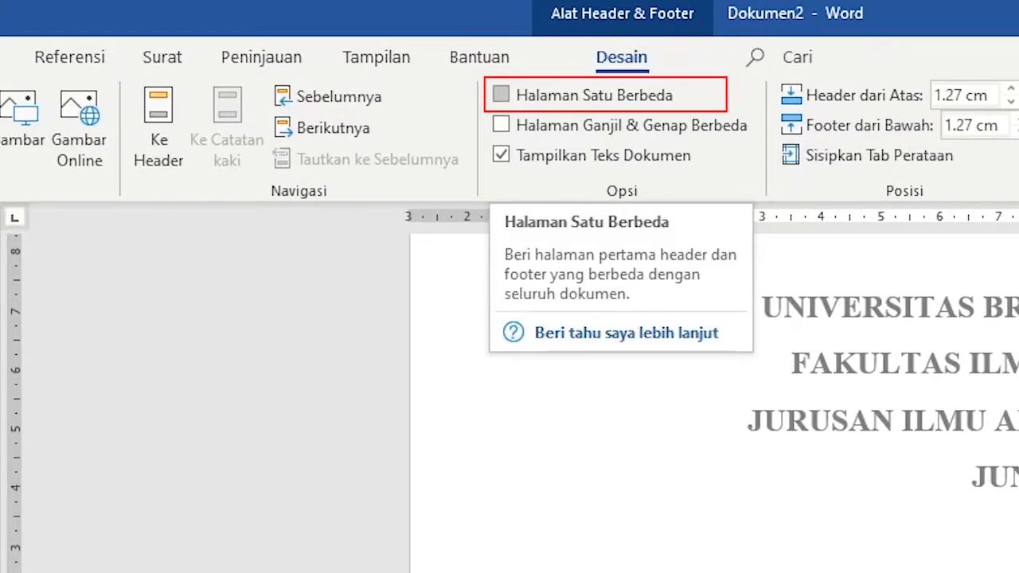
pyautogui.click(501, 95)
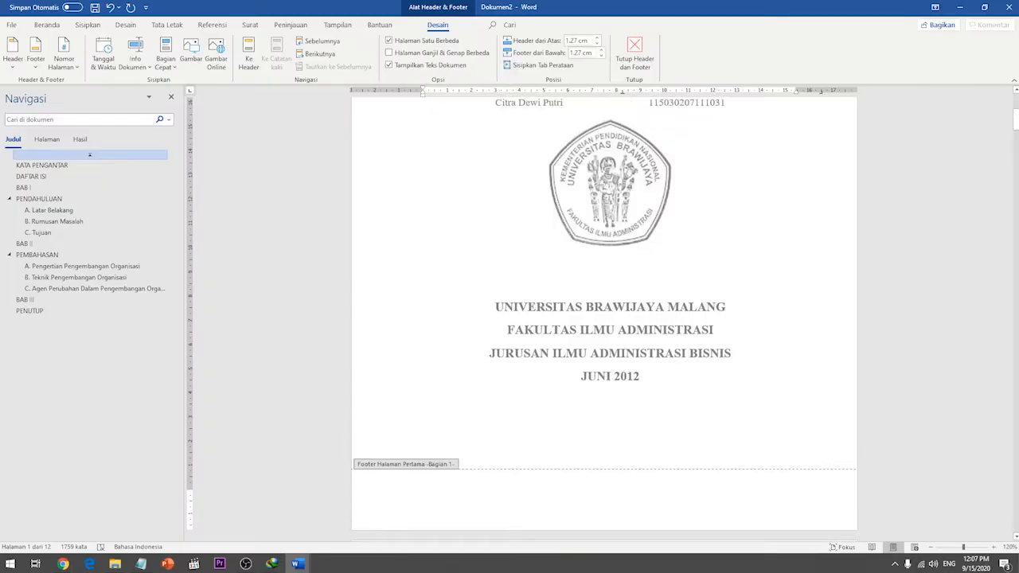
pyautogui.doubleClick(590, 353)
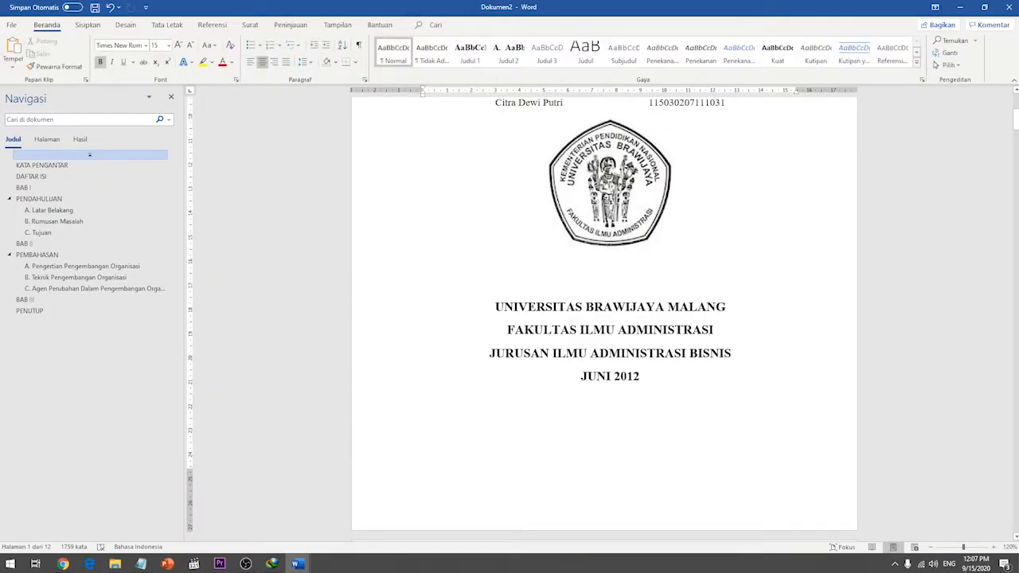
# Step: Set the page numbering of the section starting at KATA PENGANTAR to begin at 1
pyautogui.scroll(-10, 604, 318)
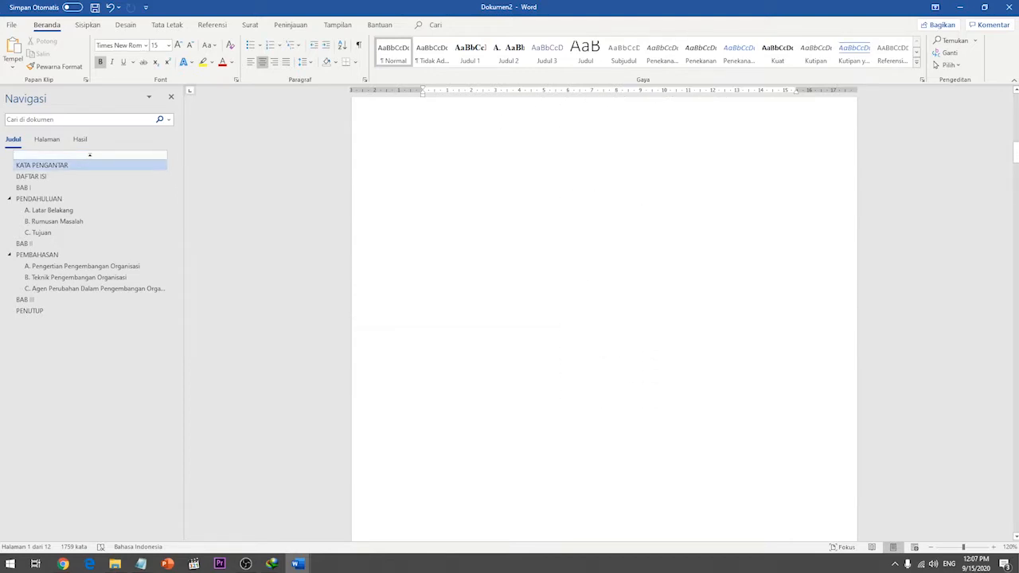
pyautogui.scroll(-1, 604, 319)
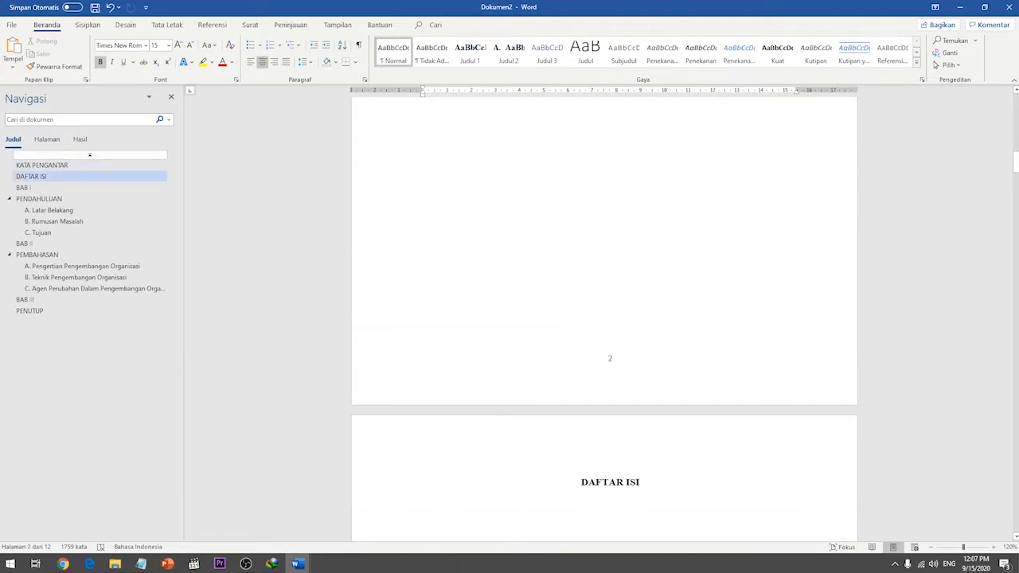
pyautogui.scroll(10, 604, 318)
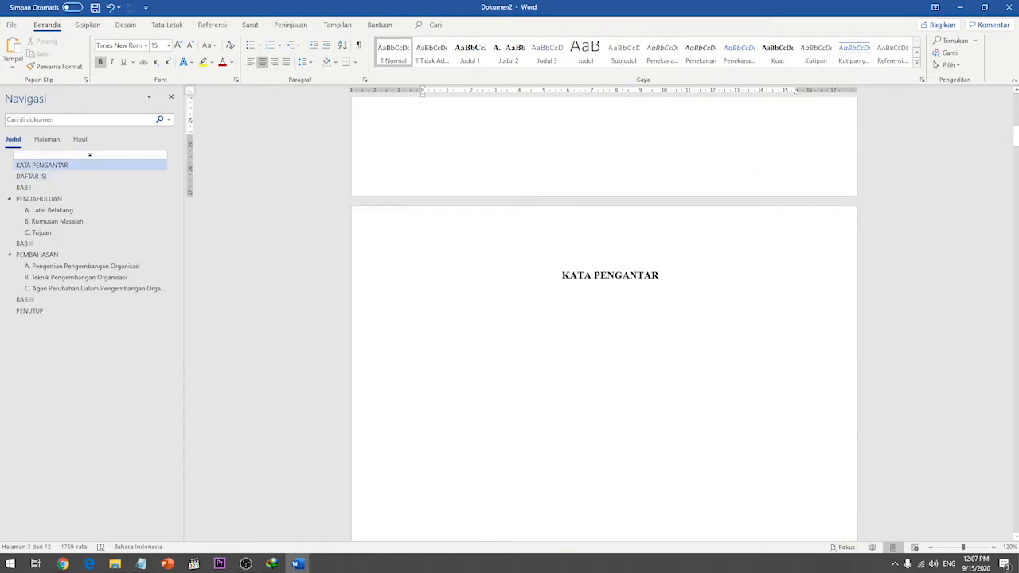
pyautogui.scroll(-8, 609, 380)
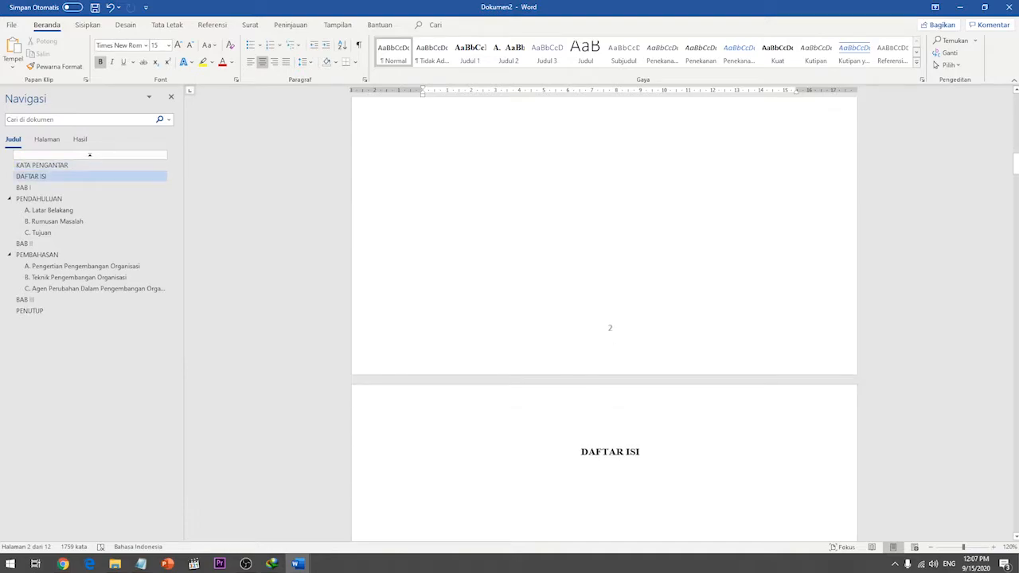
pyautogui.doubleClick(609, 327)
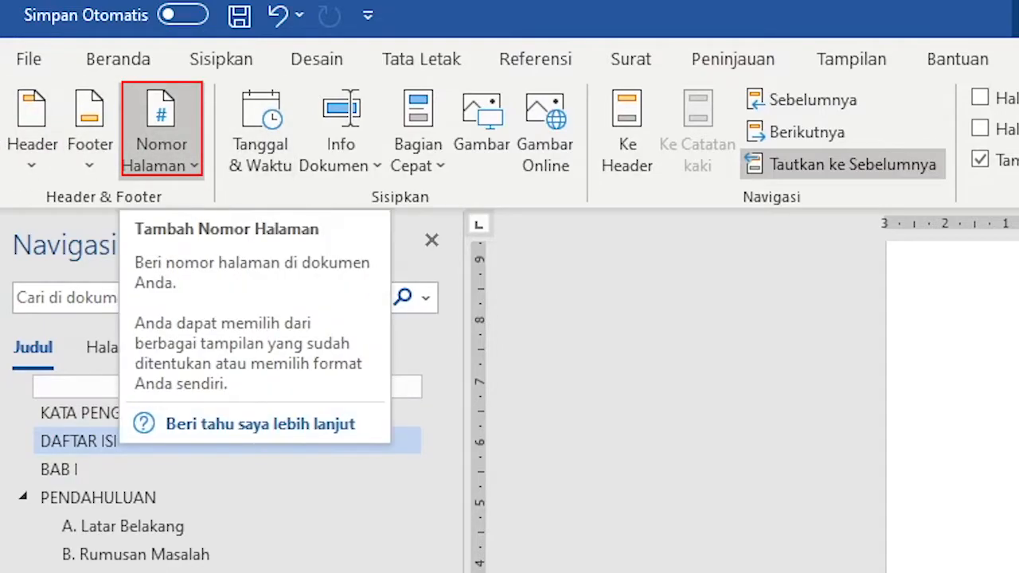
pyautogui.click(161, 131)
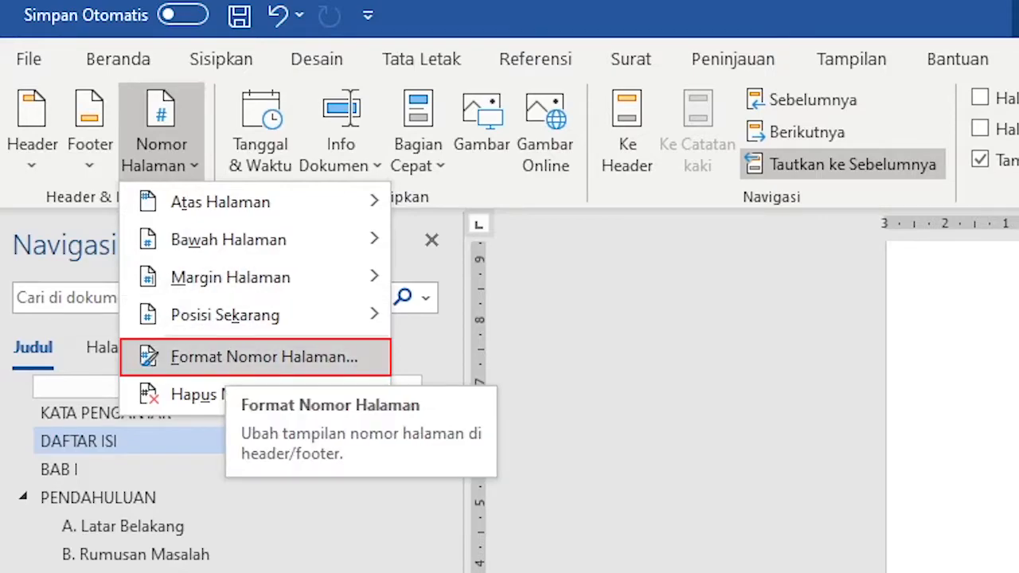
pyautogui.click(262, 356)
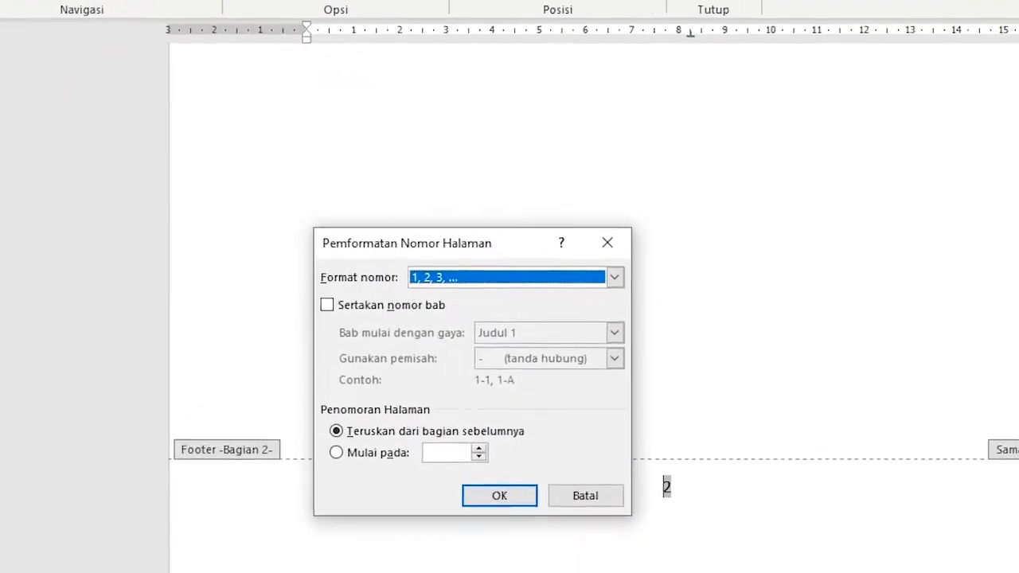
pyautogui.hotkey('alt', 'd')
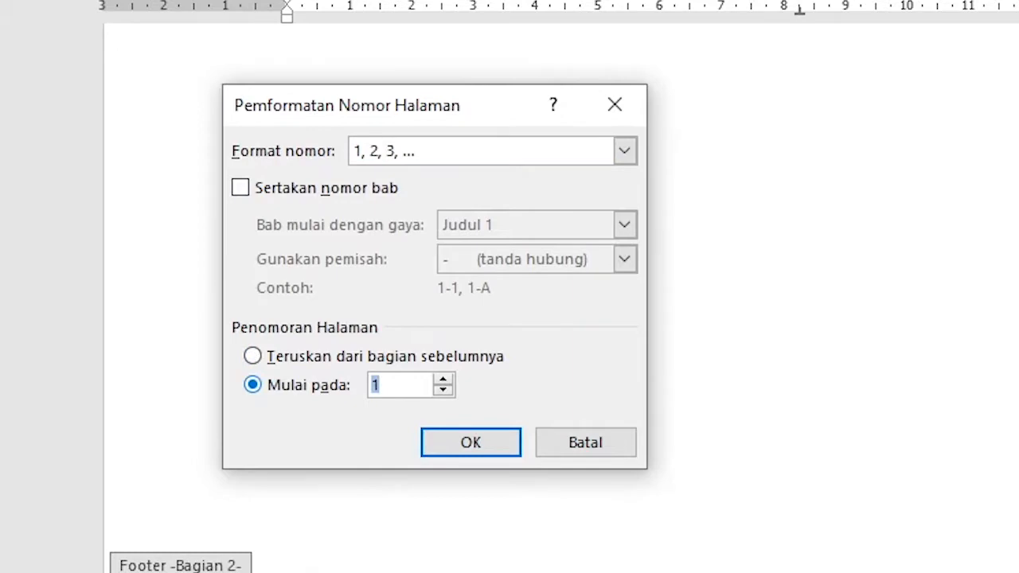
pyautogui.write('1')
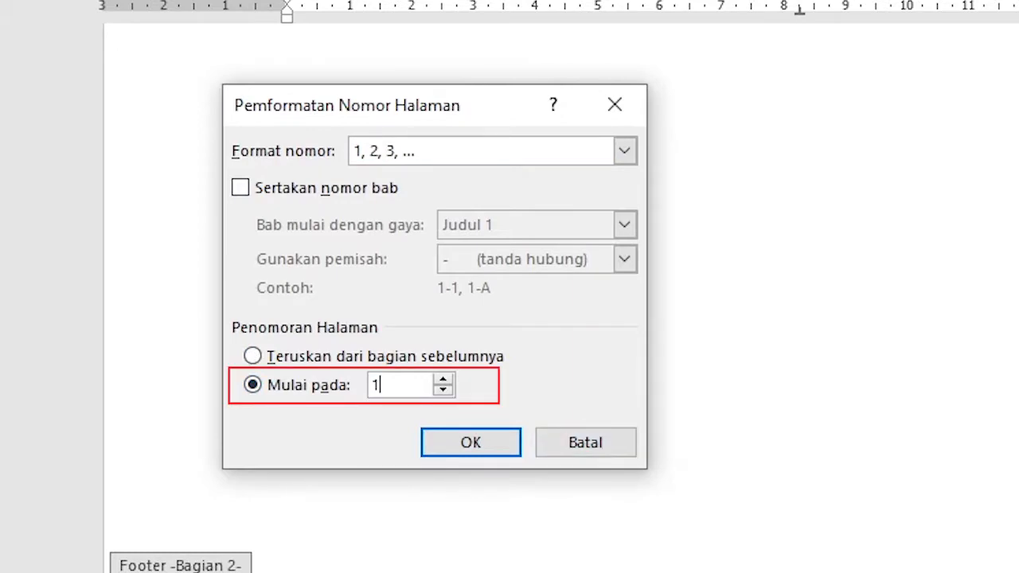
# Step: Set the page number format of the section starting at KATA PENGANTAR to i, ii, iii, … and return to the body text
pyautogui.click(624, 151)
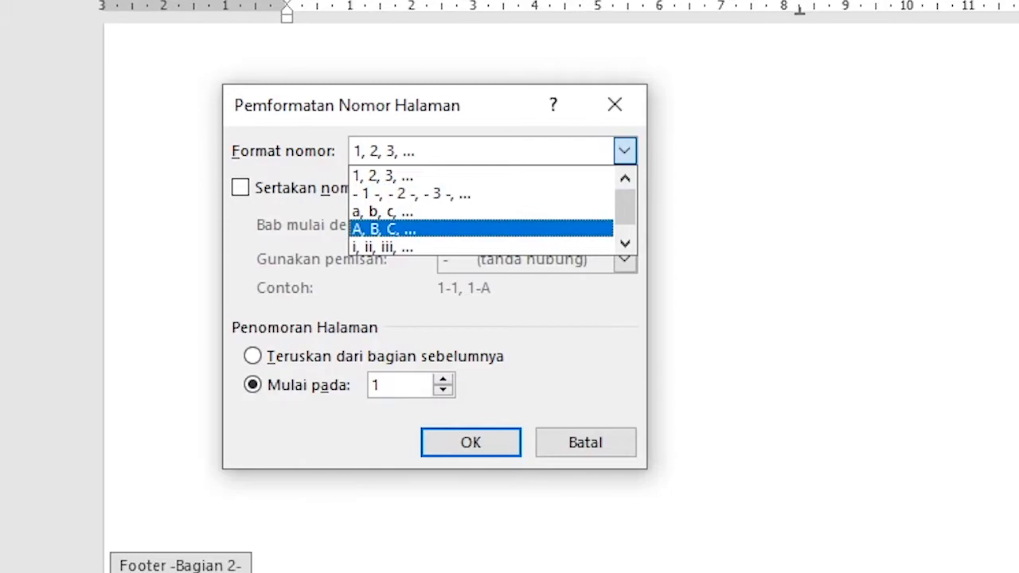
pyautogui.scroll(-1, 480, 210)
pyautogui.scroll(1, 480, 211)
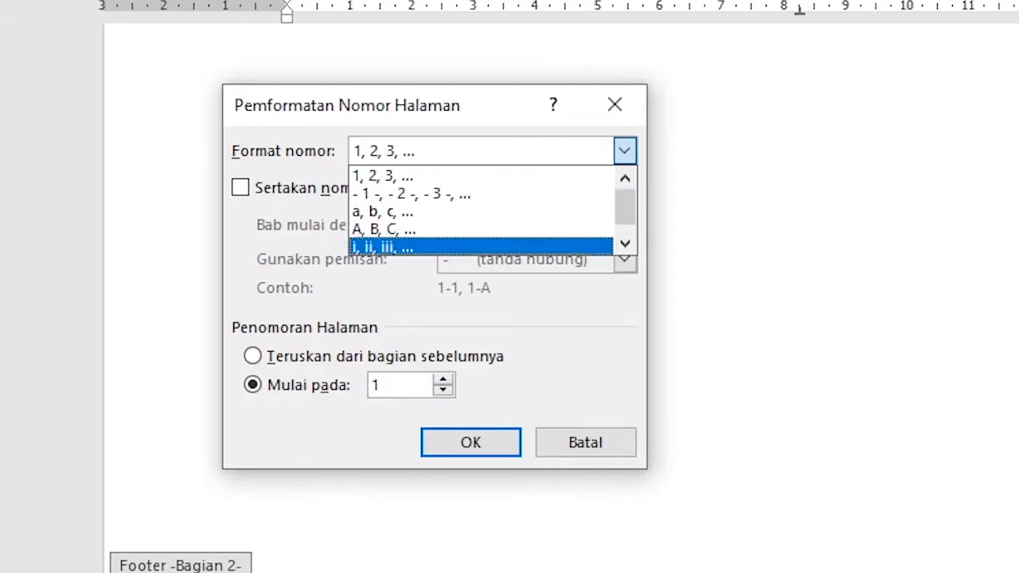
pyautogui.scroll(-1, 480, 229)
pyautogui.click(382, 228)
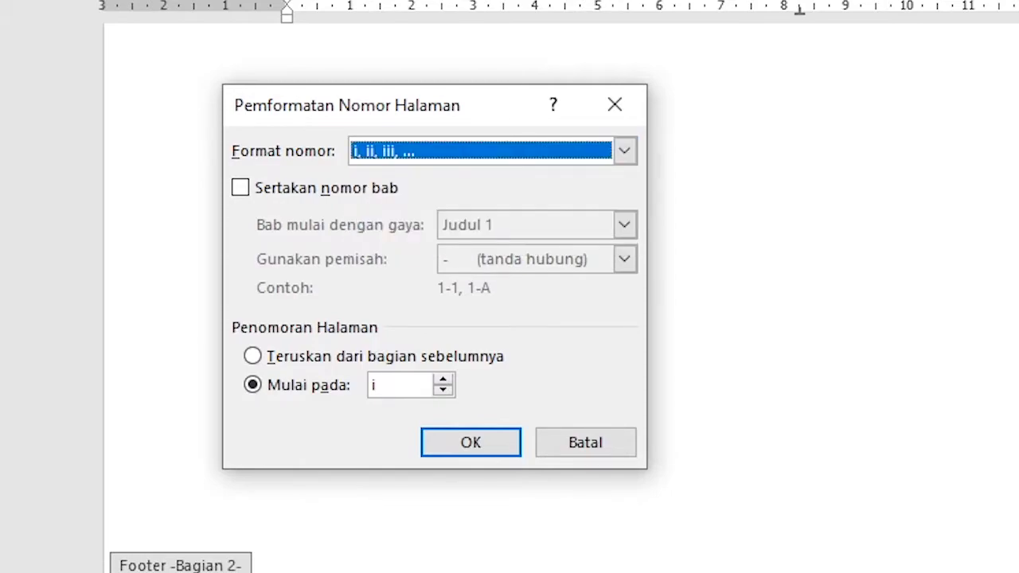
pyautogui.click(470, 443)
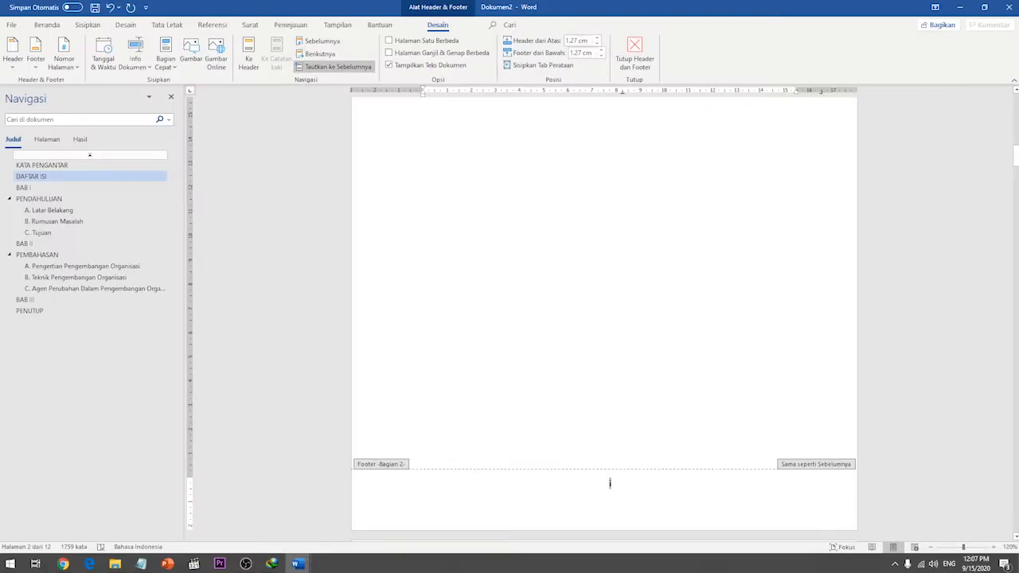
pyautogui.press('Escape')
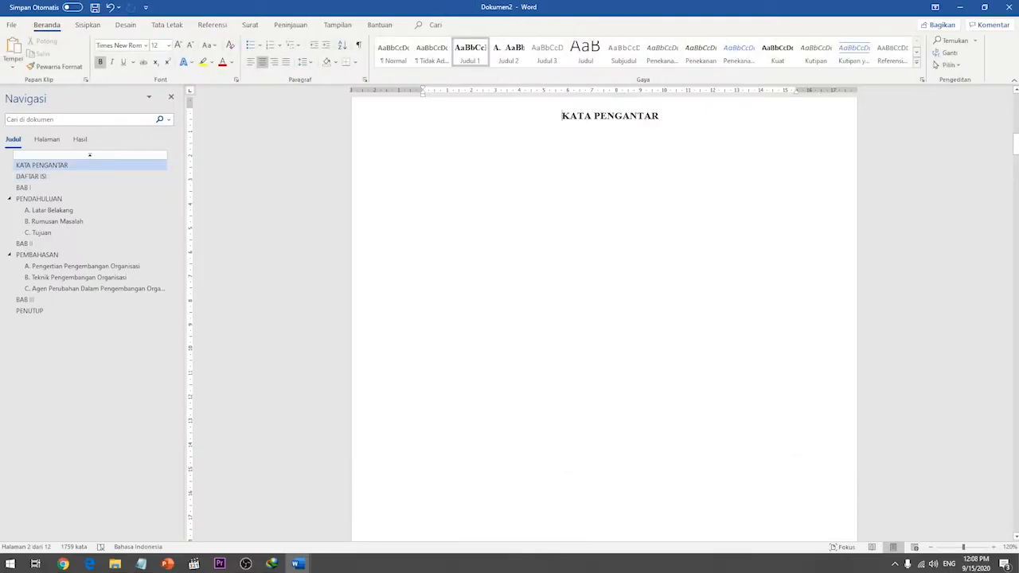
# Step: Insert a Halaman Berikutnya section break below the DAFTAR ISI heading and remove the empty line above BAB I
pyautogui.scroll(-5, 608, 358)
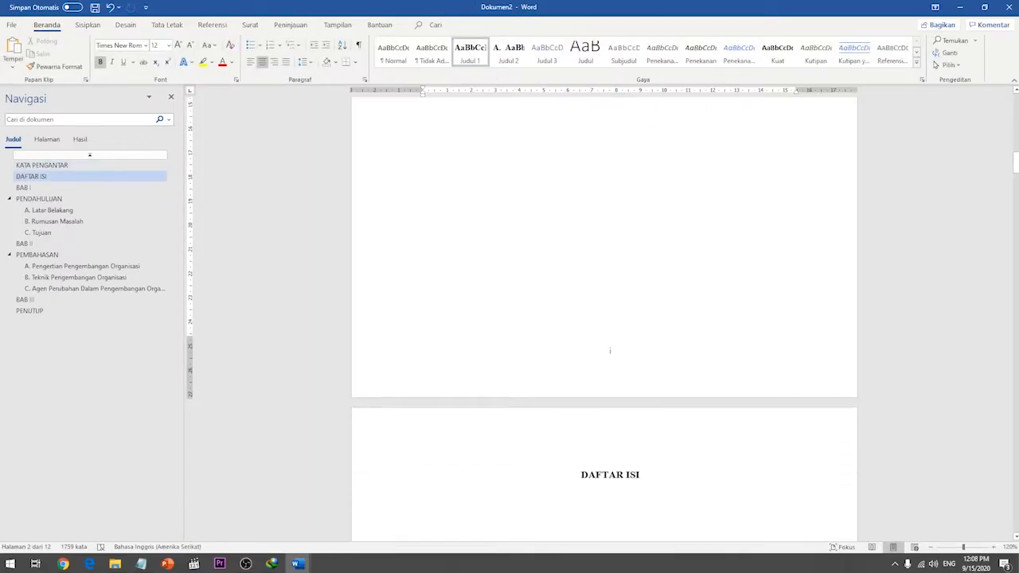
pyautogui.scroll(-10, 605, 318)
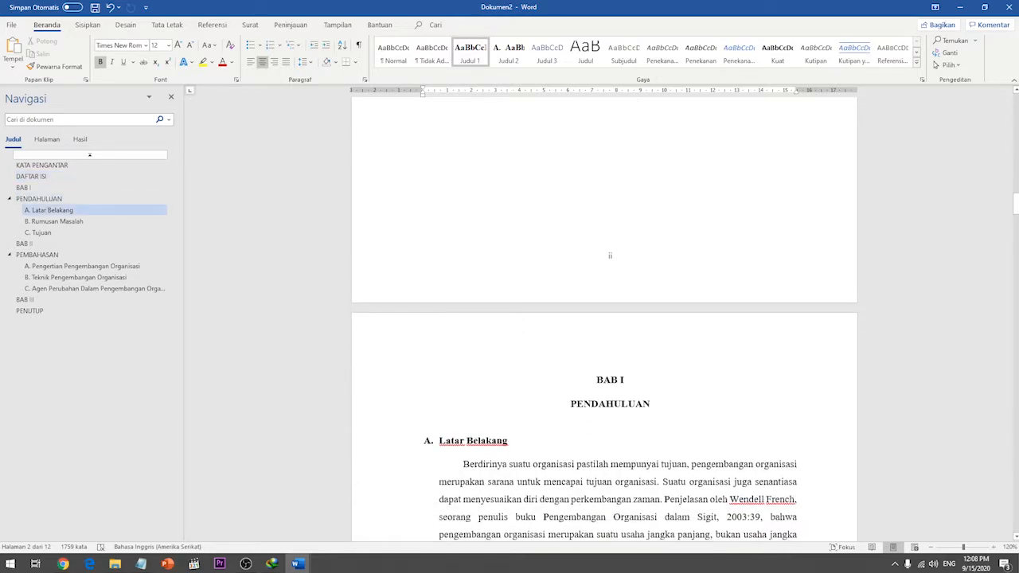
pyautogui.scroll(-3, 605, 335)
pyautogui.scroll(-2, 604, 318)
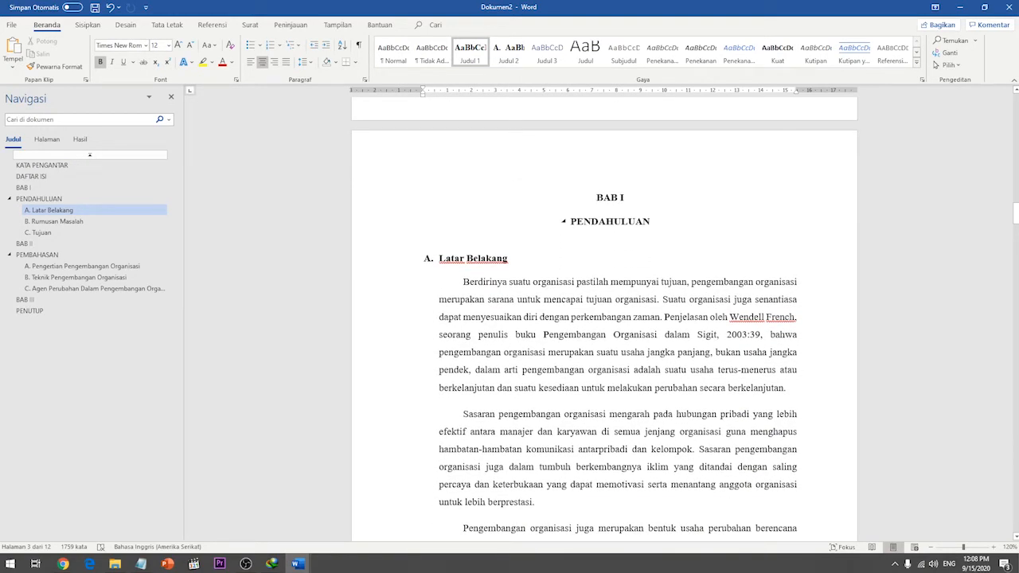
pyautogui.scroll(-8, 605, 318)
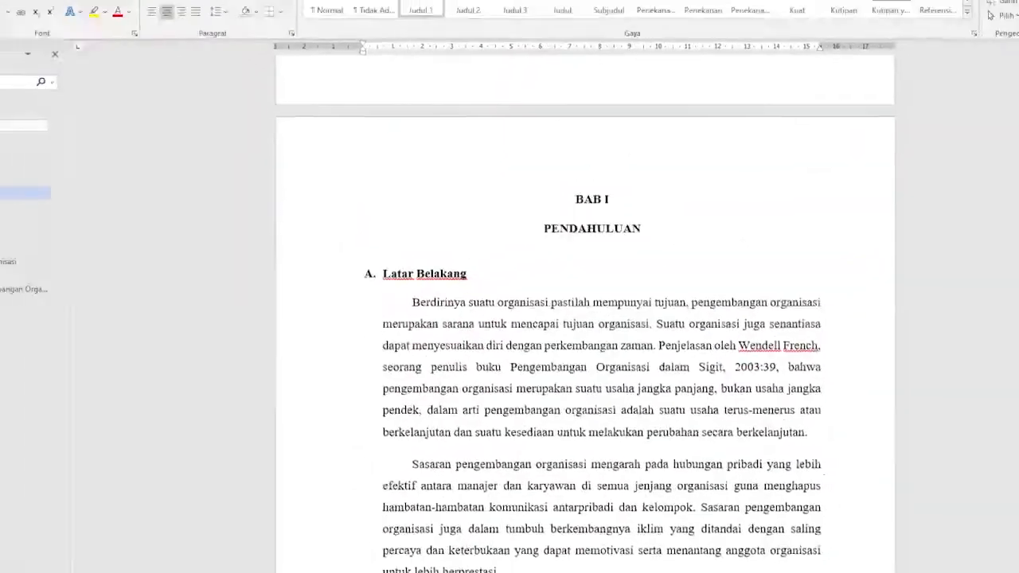
pyautogui.scroll(10, 604, 318)
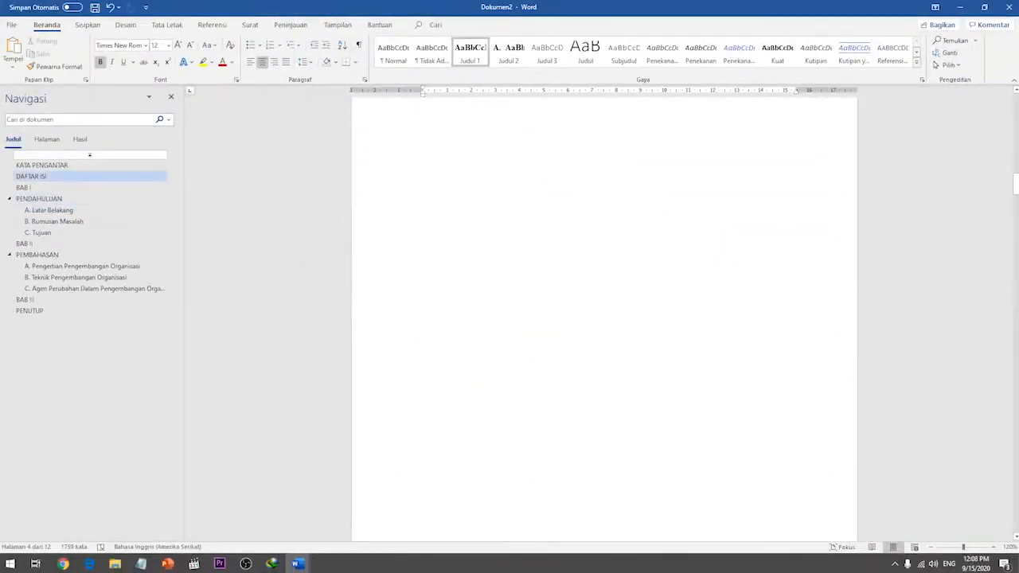
pyautogui.click(545, 257)
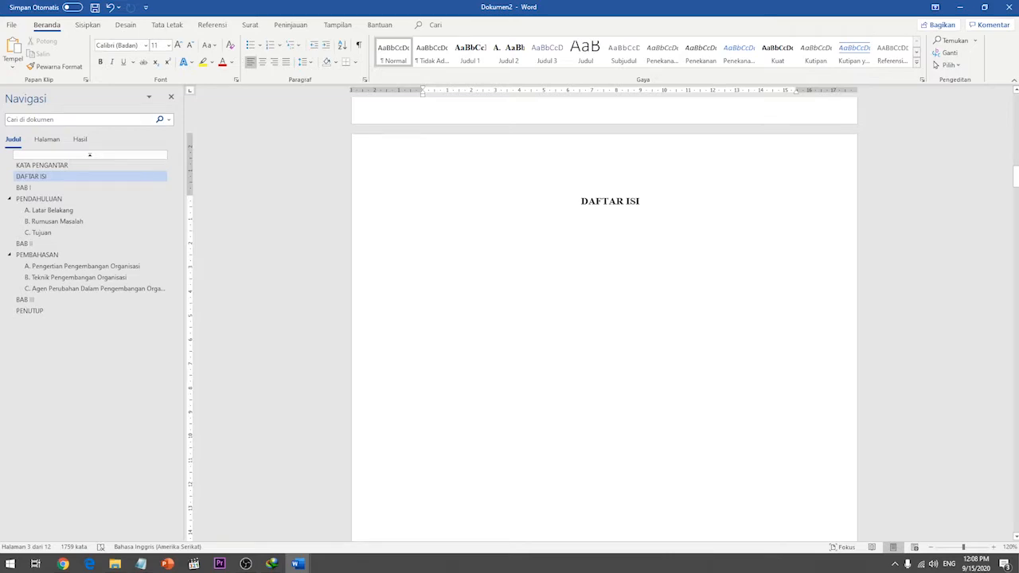
pyautogui.scroll(-1, 605, 318)
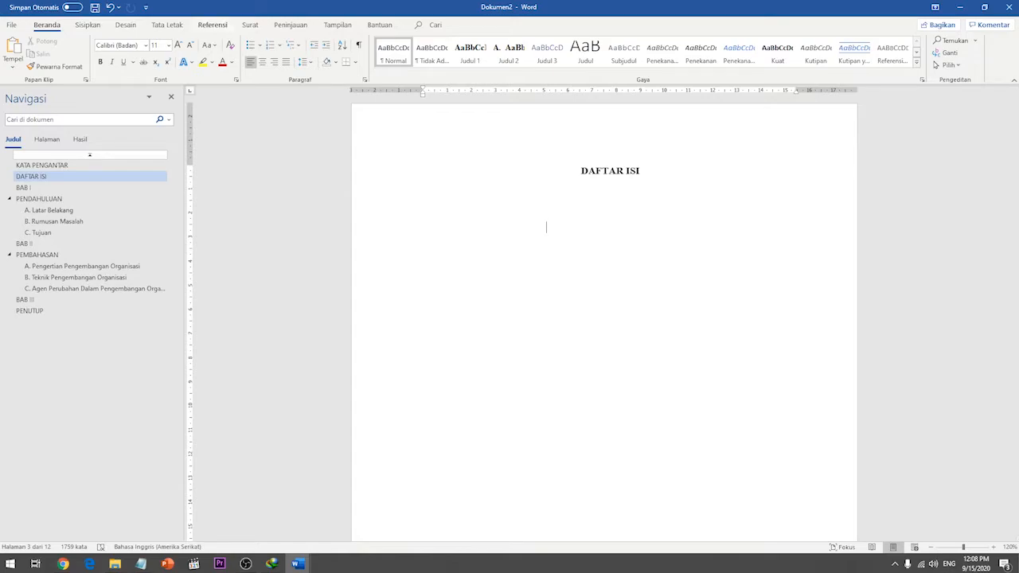
pyautogui.click(167, 24)
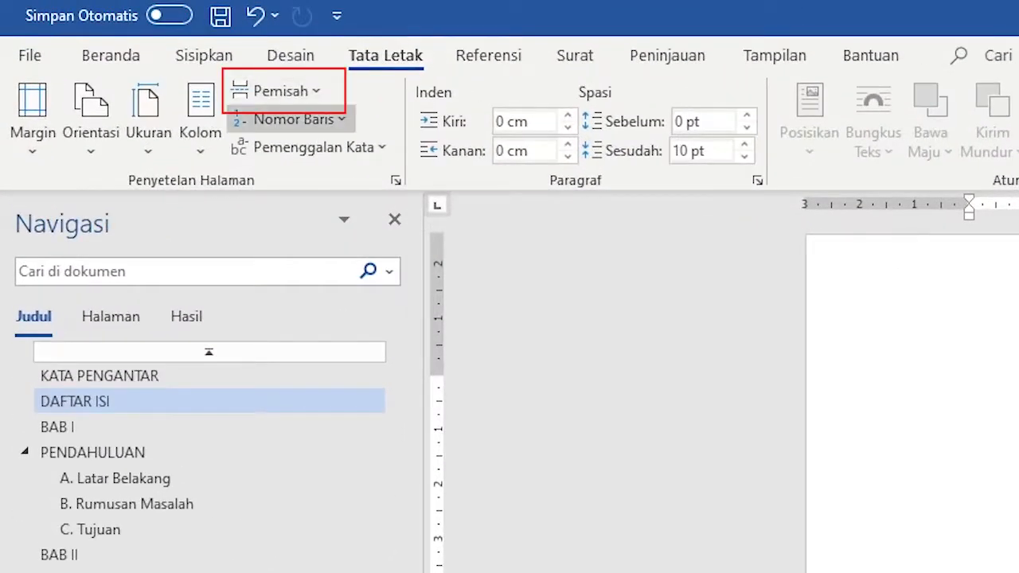
pyautogui.click(278, 91)
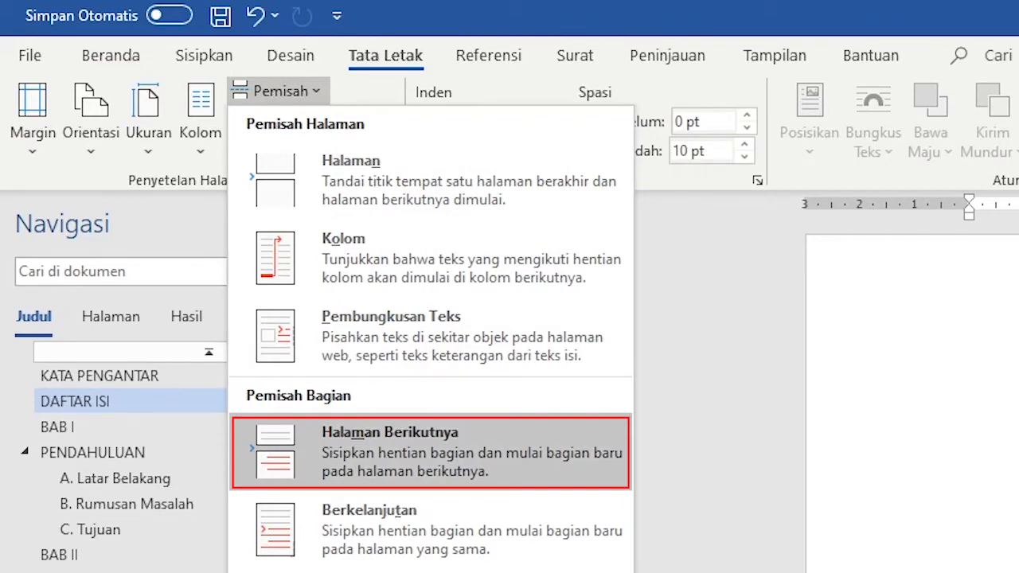
pyautogui.click(390, 445)
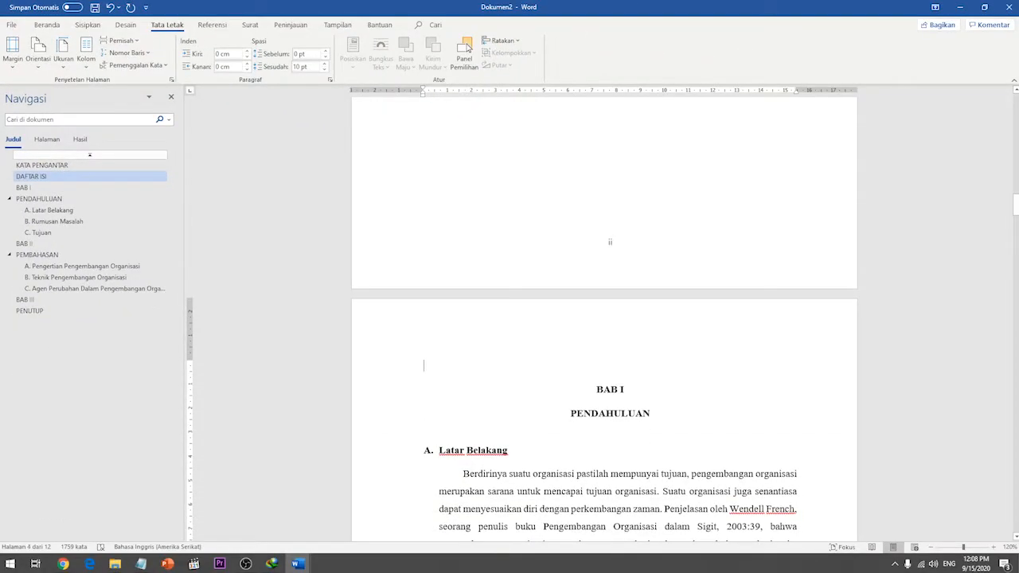
pyautogui.press('Delete')
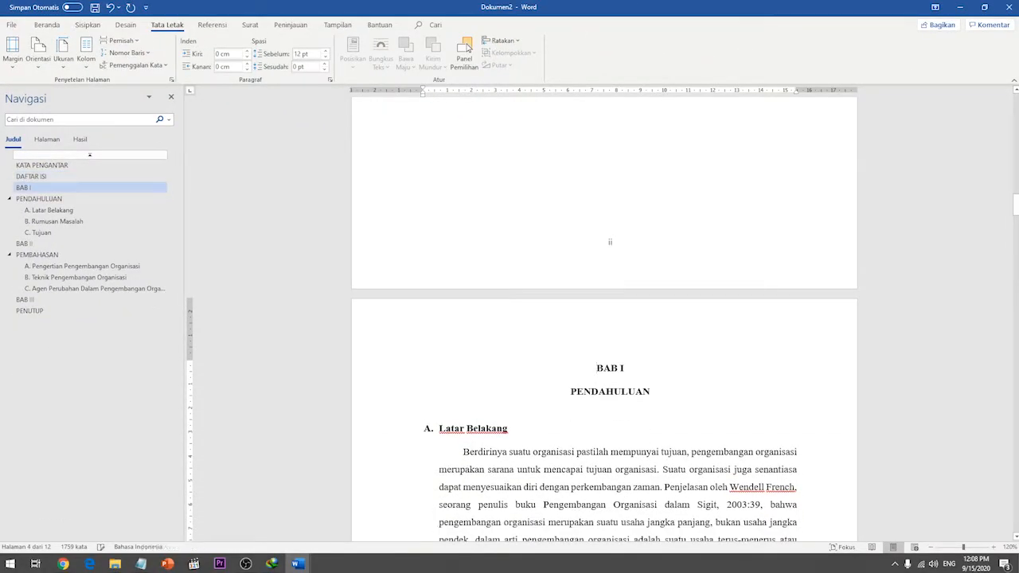
# Step: Set the page number format of the section starting at BAB I to 1, 2, 3, … and return to the body text
pyautogui.scroll(-8, 605, 358)
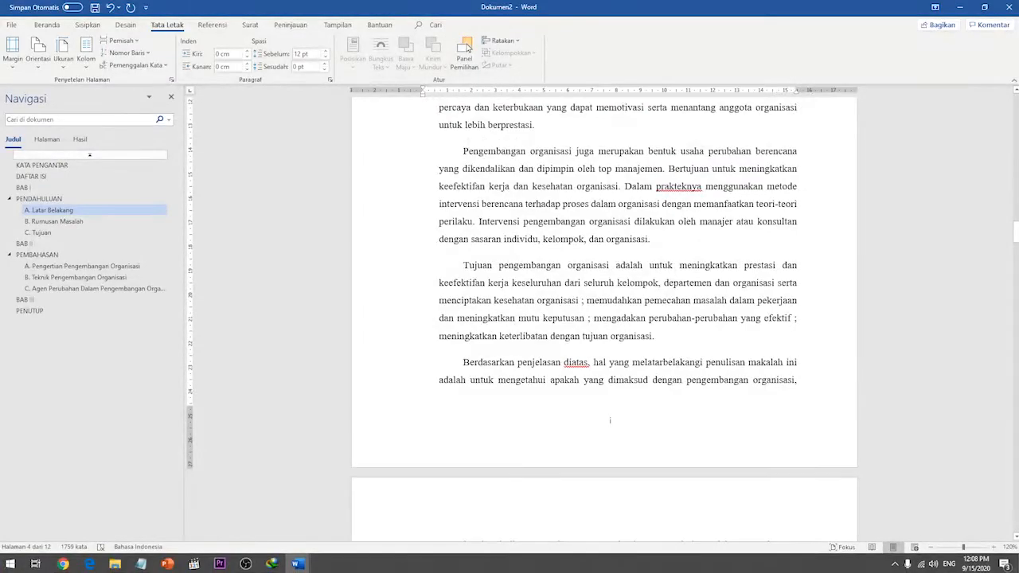
pyautogui.doubleClick(609, 420)
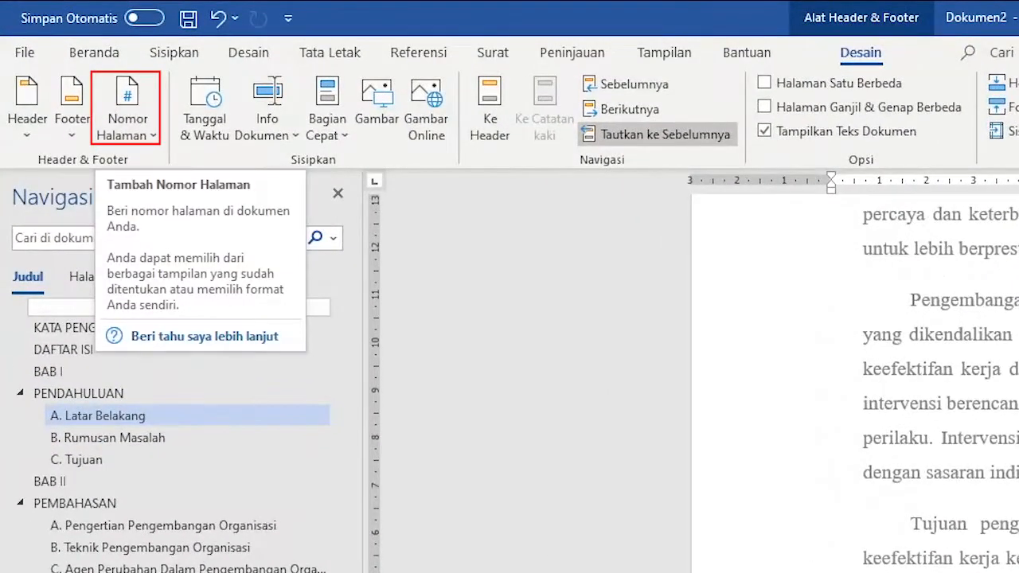
pyautogui.click(128, 107)
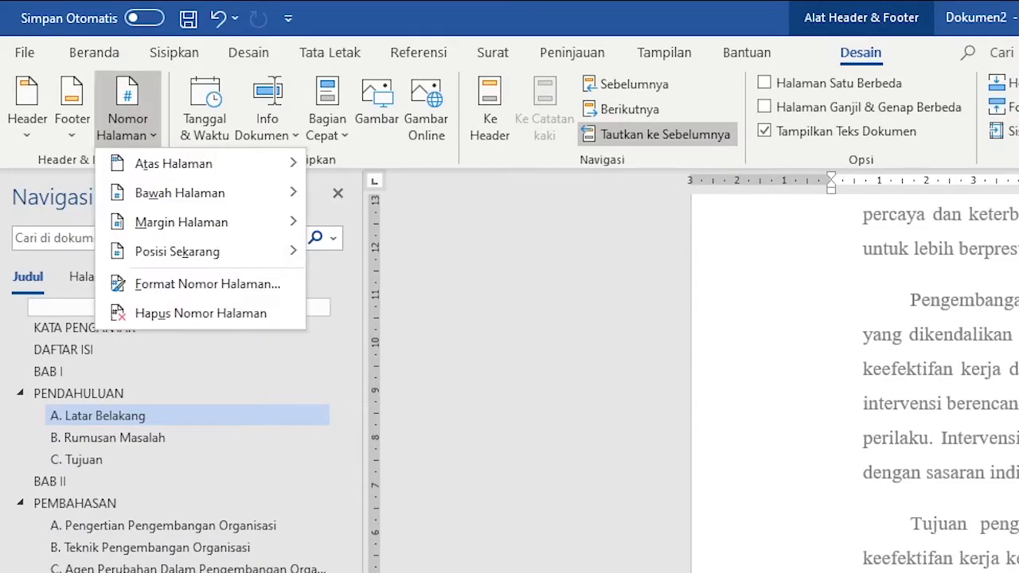
pyautogui.press('Return')
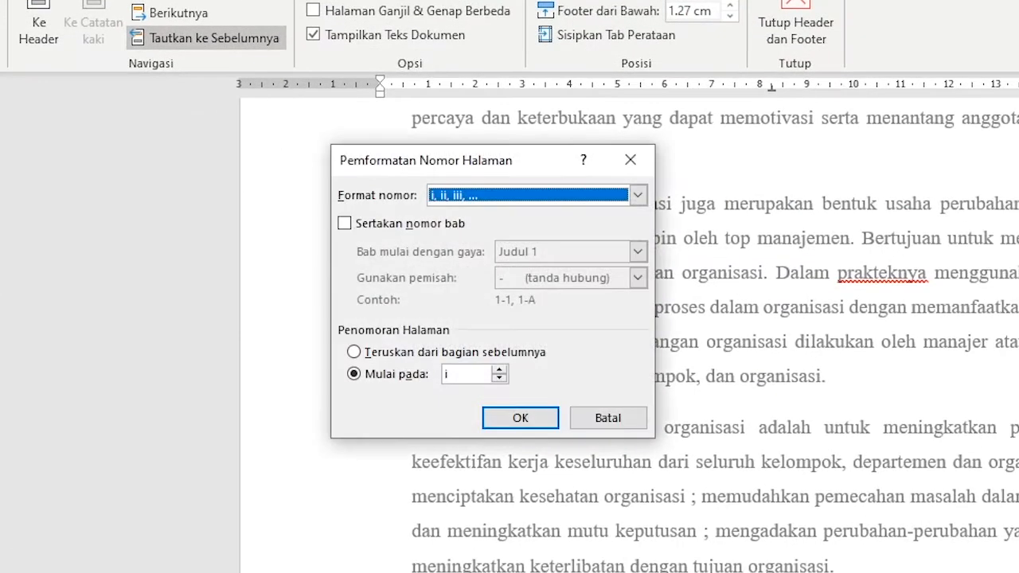
pyautogui.hotkey('alt', 'Down')
pyautogui.press('Up')
pyautogui.press('Up')
pyautogui.press('Up')
pyautogui.press('Up')
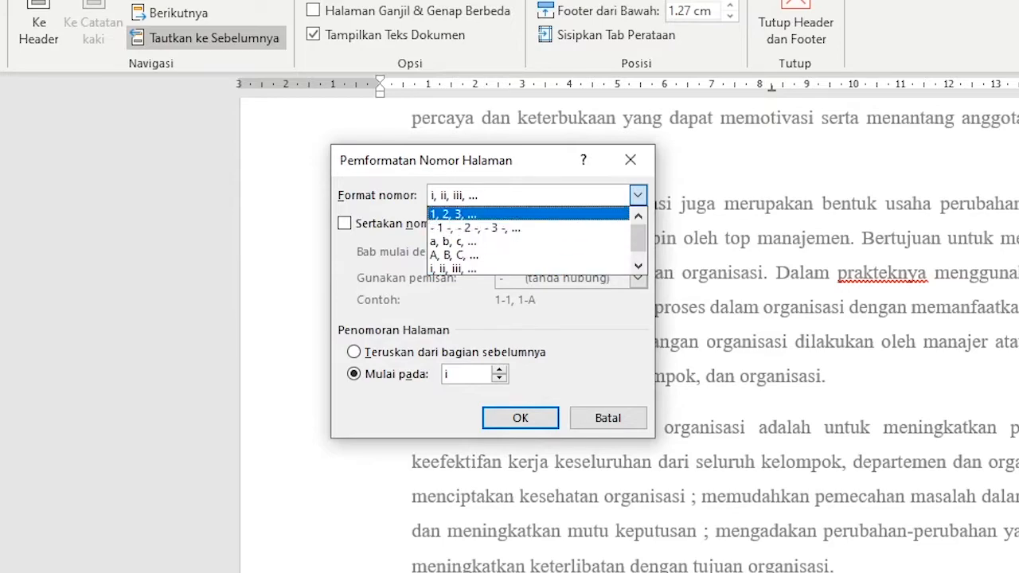
pyautogui.press('Return')
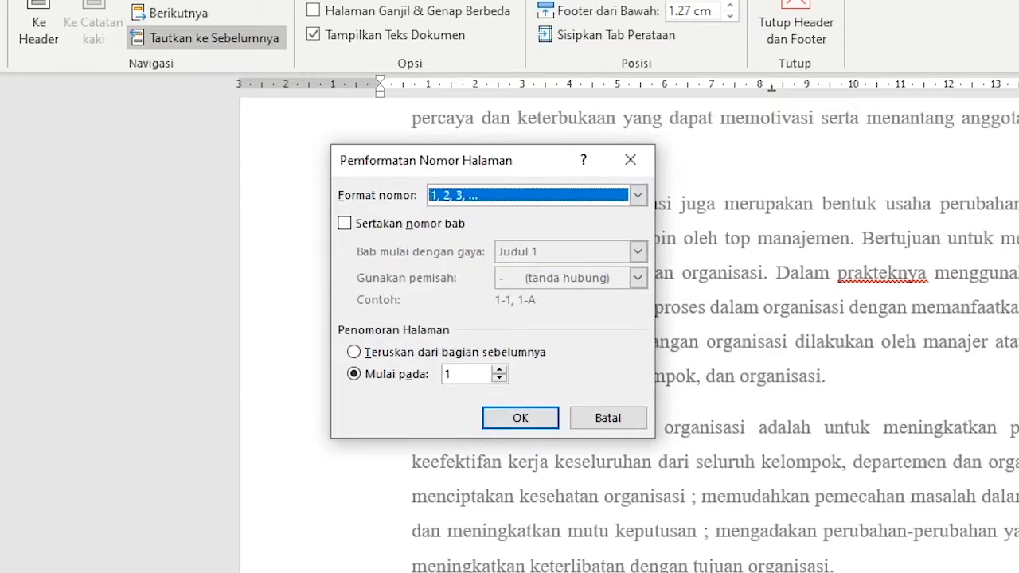
pyautogui.press('Return')
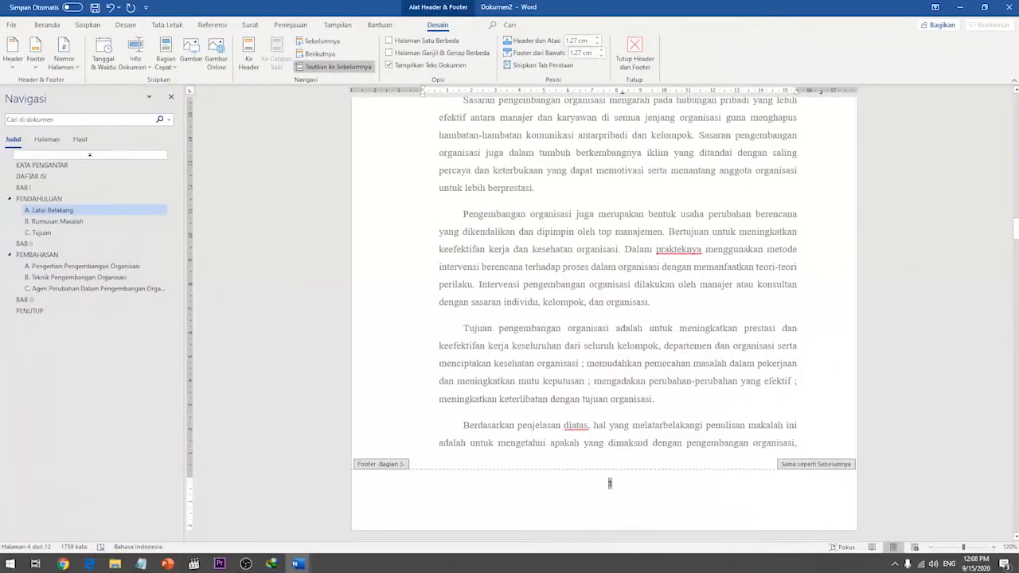
pyautogui.press('Escape')
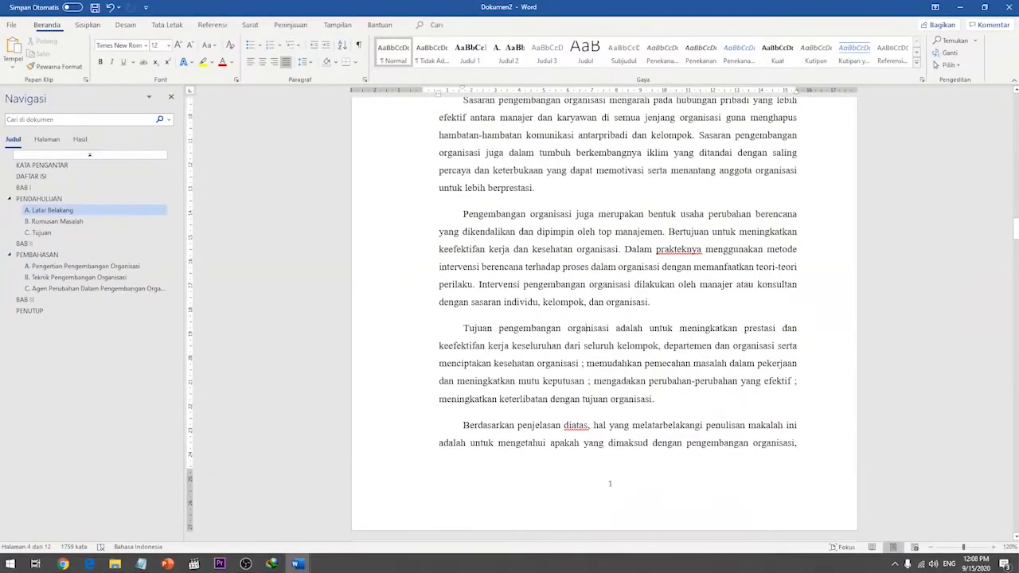
# Step: Check the footer page numbers of the BAB I, DAFTAR ISI and KATA PENGANTAR pages, going back up to the cover
pyautogui.scroll(12, 605, 318)
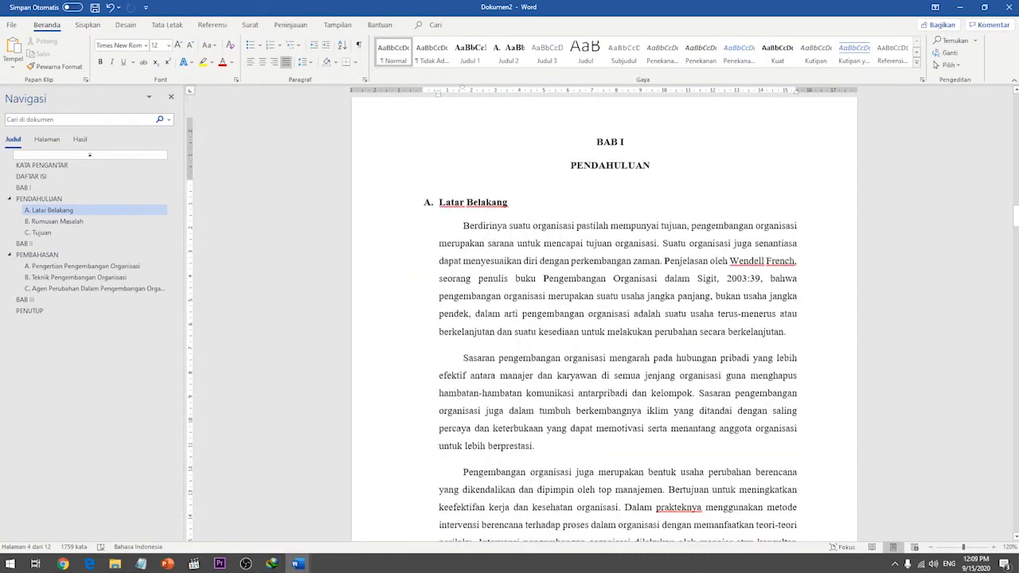
pyautogui.scroll(10, 605, 319)
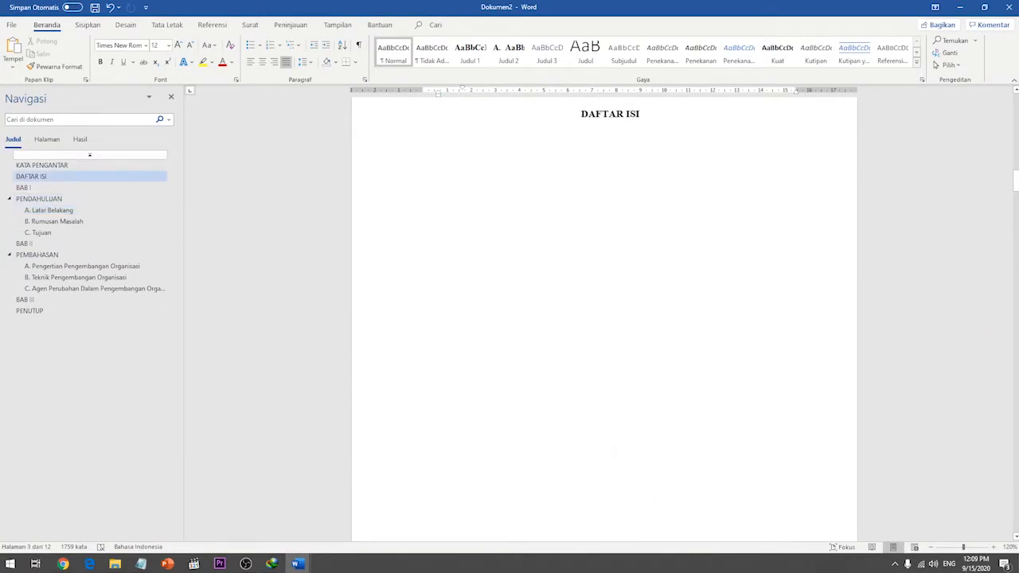
pyautogui.scroll(-15, 604, 318)
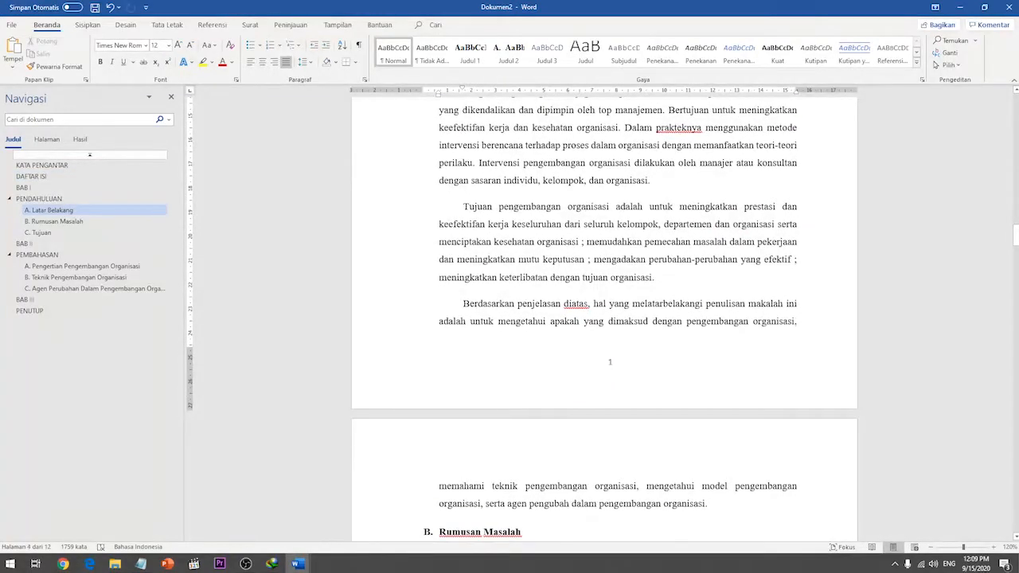
pyautogui.scroll(12, 605, 318)
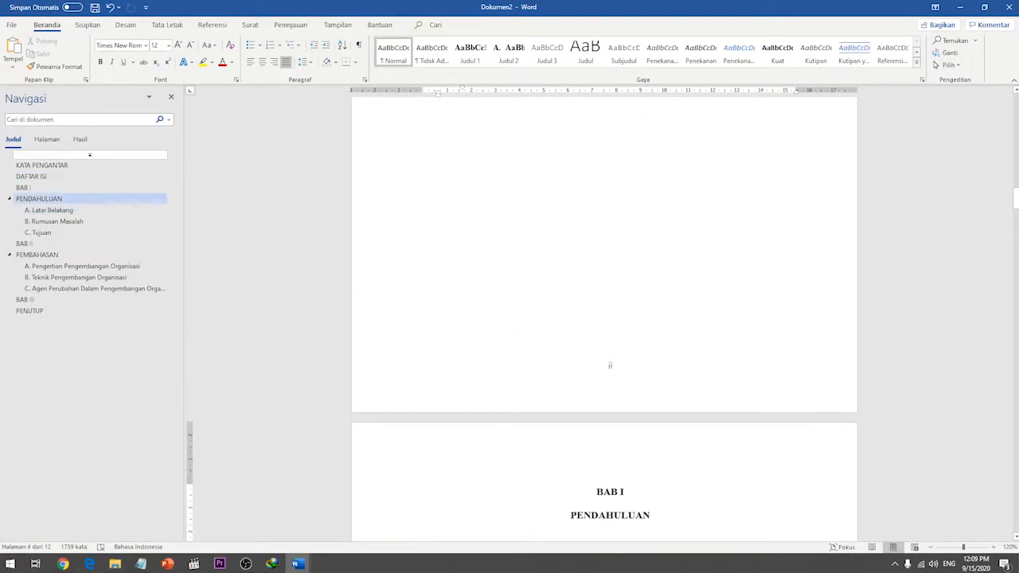
pyautogui.scroll(15, 610, 470)
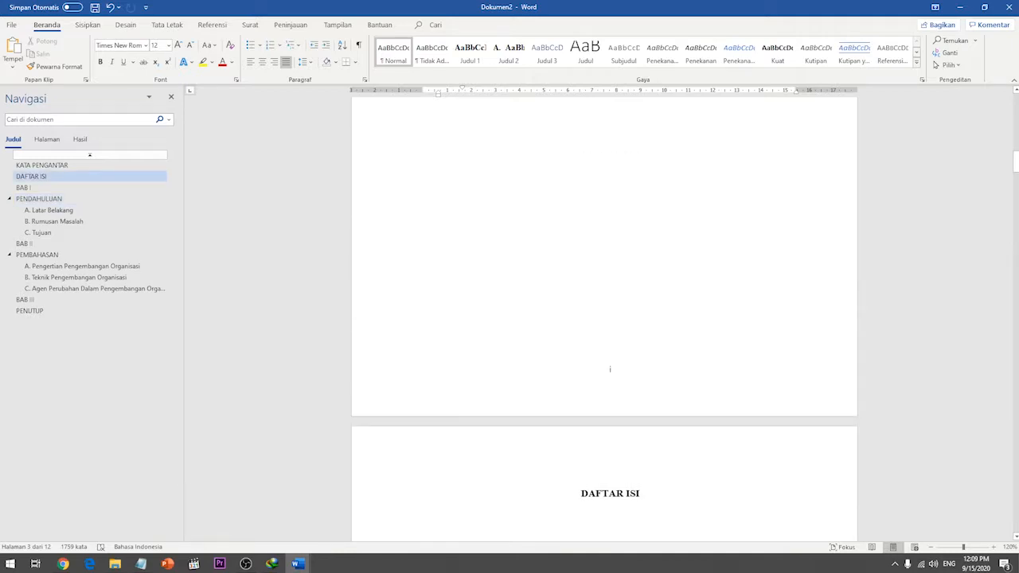
pyautogui.scroll(-4, 612, 374)
pyautogui.scroll(-5, 607, 398)
pyautogui.scroll(8, 609, 477)
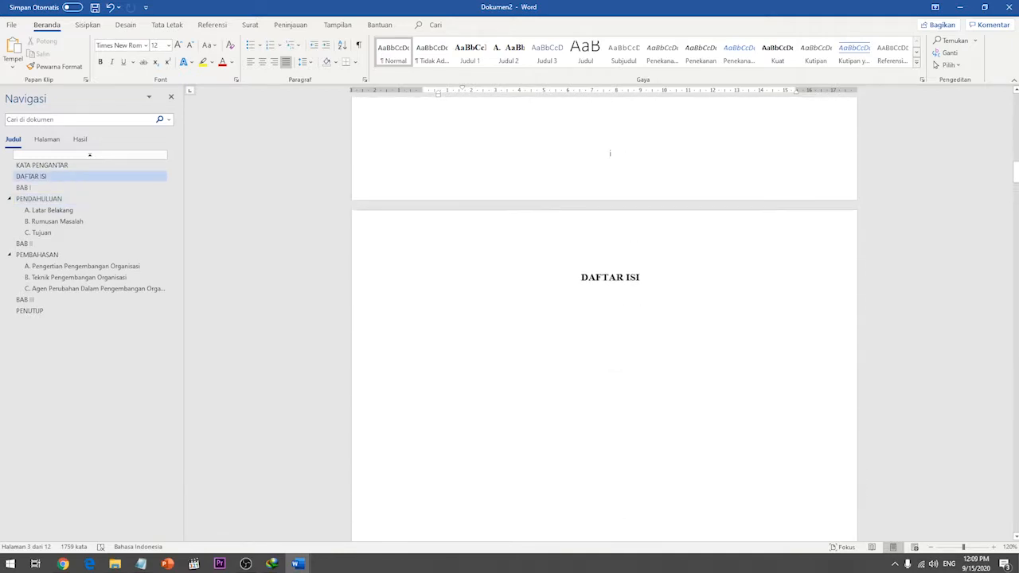
pyautogui.scroll(10, 610, 495)
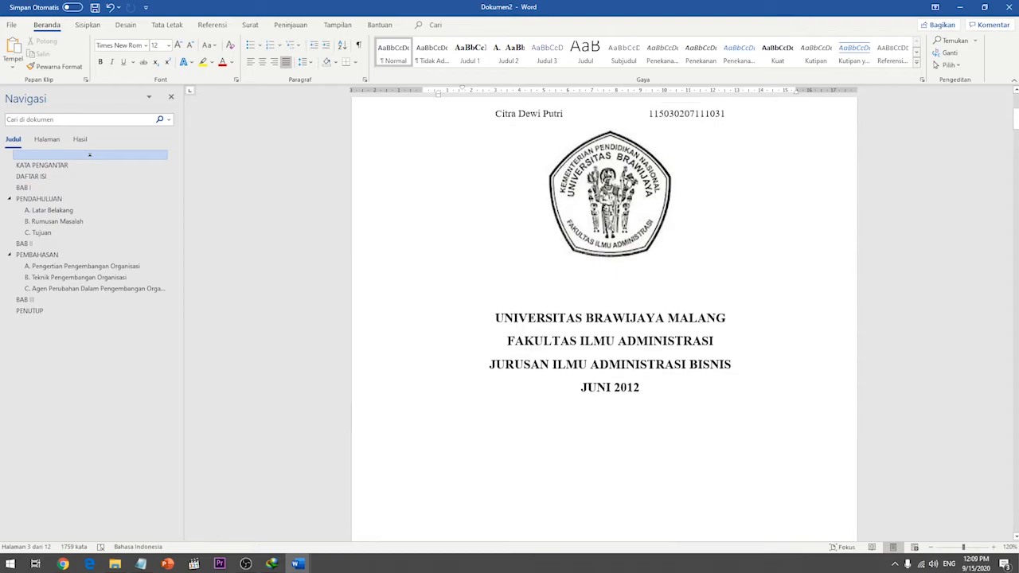
pyautogui.scroll(3, 610, 318)
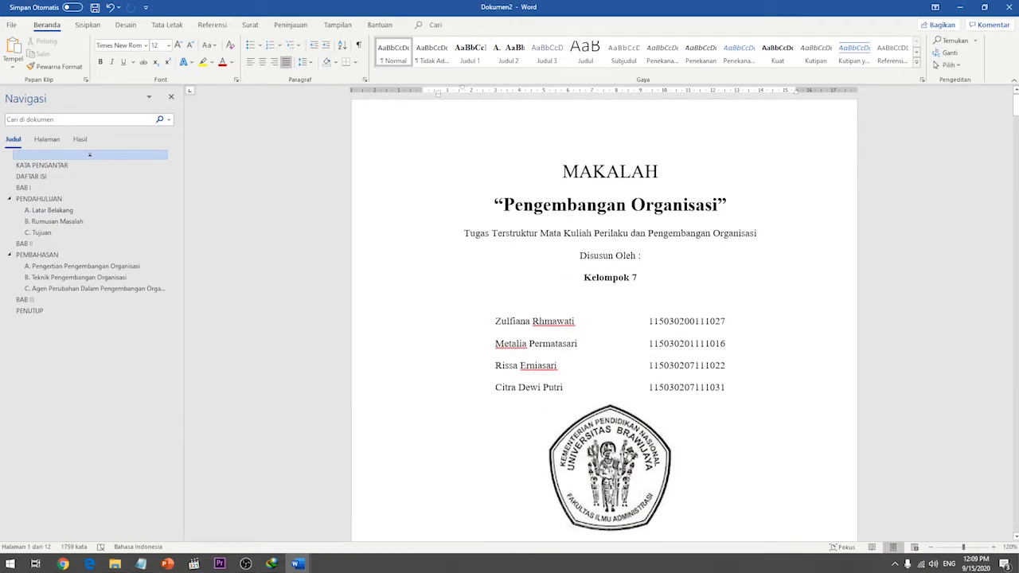
# Step: Add an empty line between the list of authors and the university logo on the cover page
pyautogui.click(610, 409)
pyautogui.scroll(-3, 609, 409)
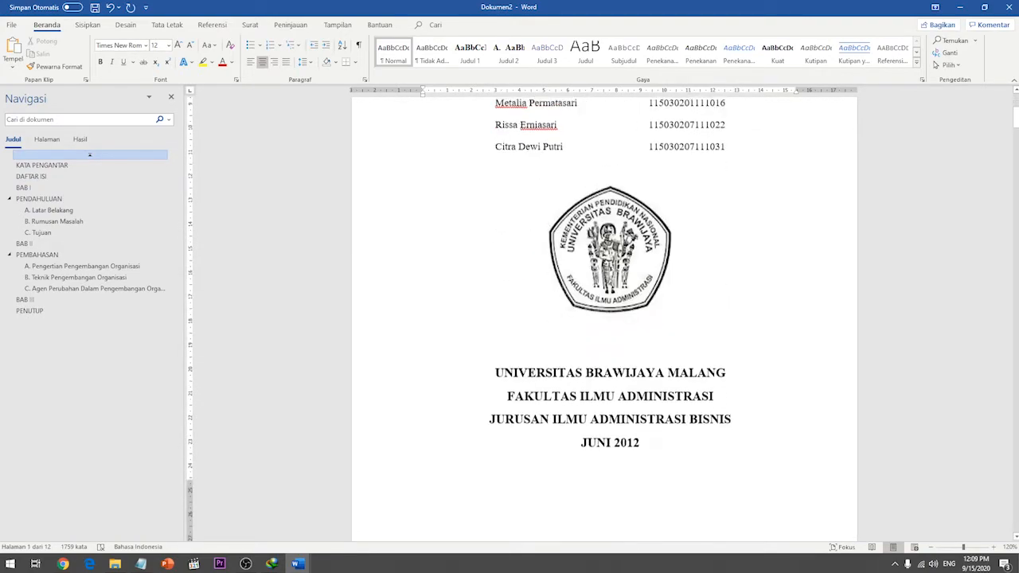
pyautogui.scroll(-15, 609, 399)
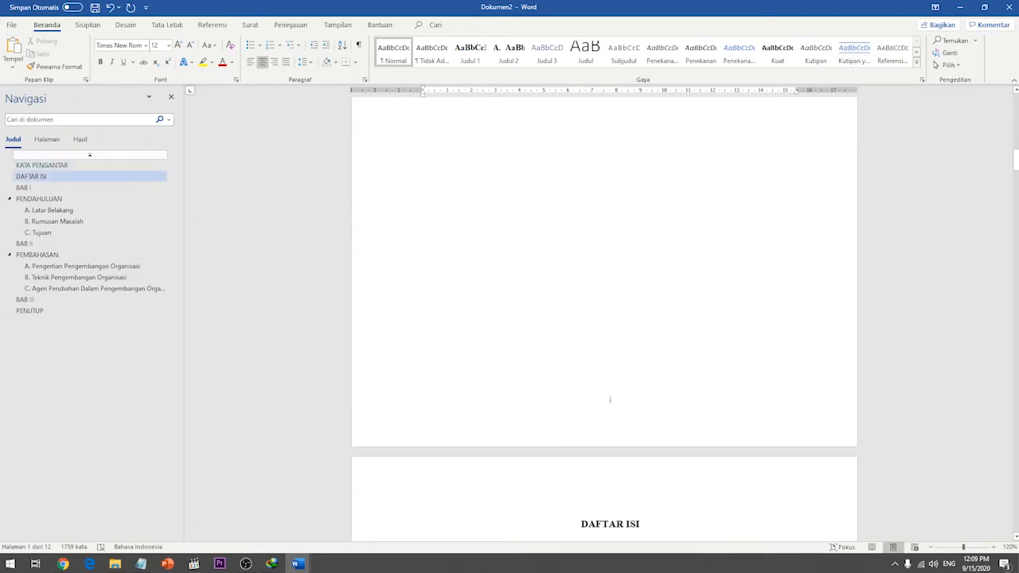
pyautogui.scroll(-10, 609, 400)
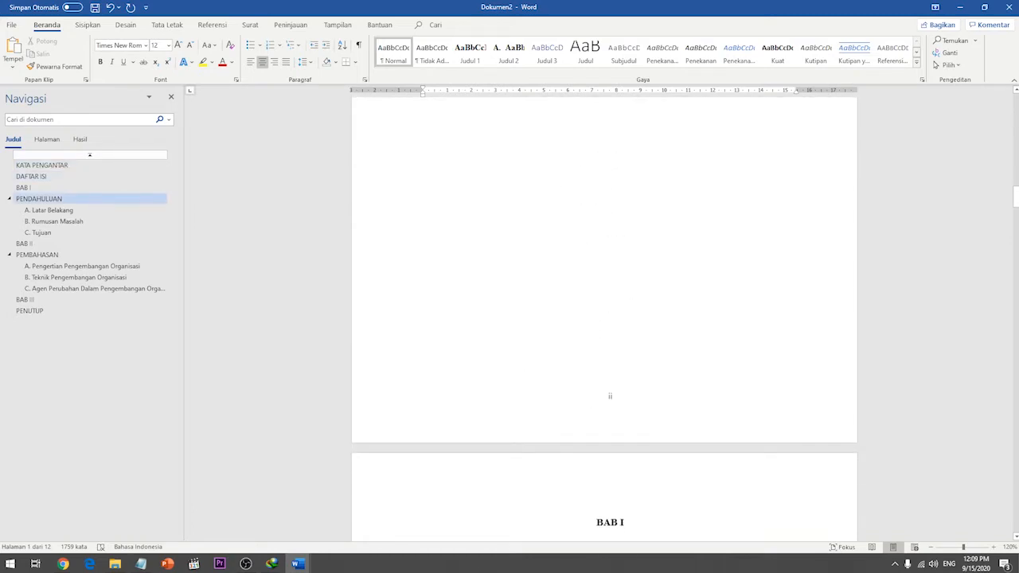
# Step: Insert the Daftar Isi Otomatis 2 automatic table of contents below the DAFTAR ISI heading
pyautogui.scroll(10, 609, 395)
pyautogui.click(609, 125)
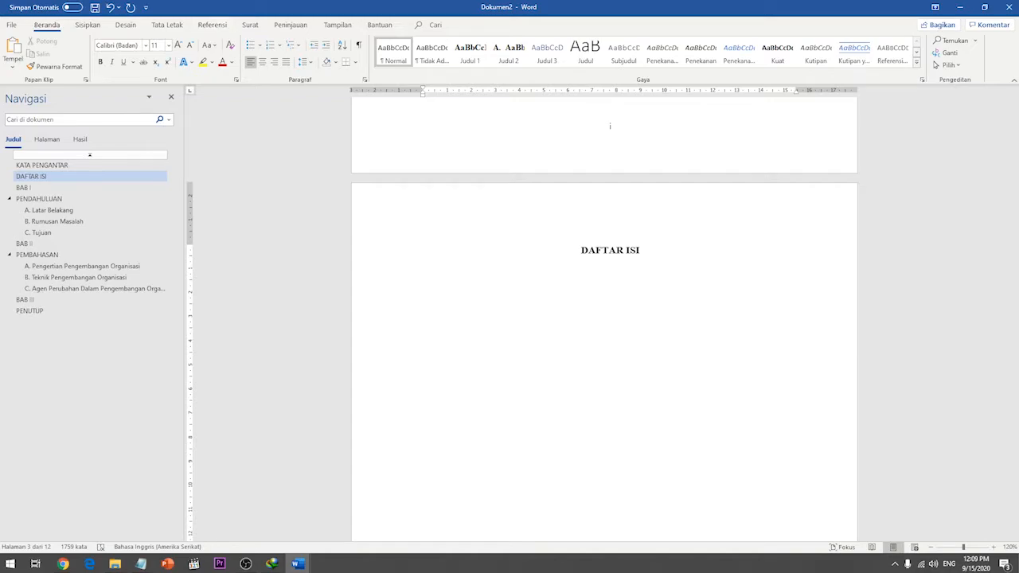
pyautogui.click(212, 24)
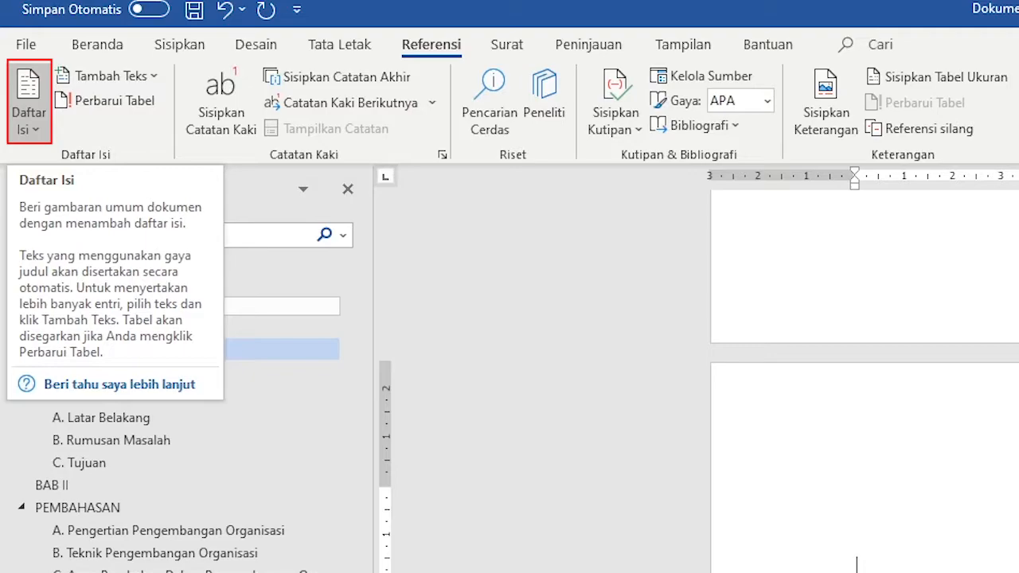
pyautogui.click(108, 101)
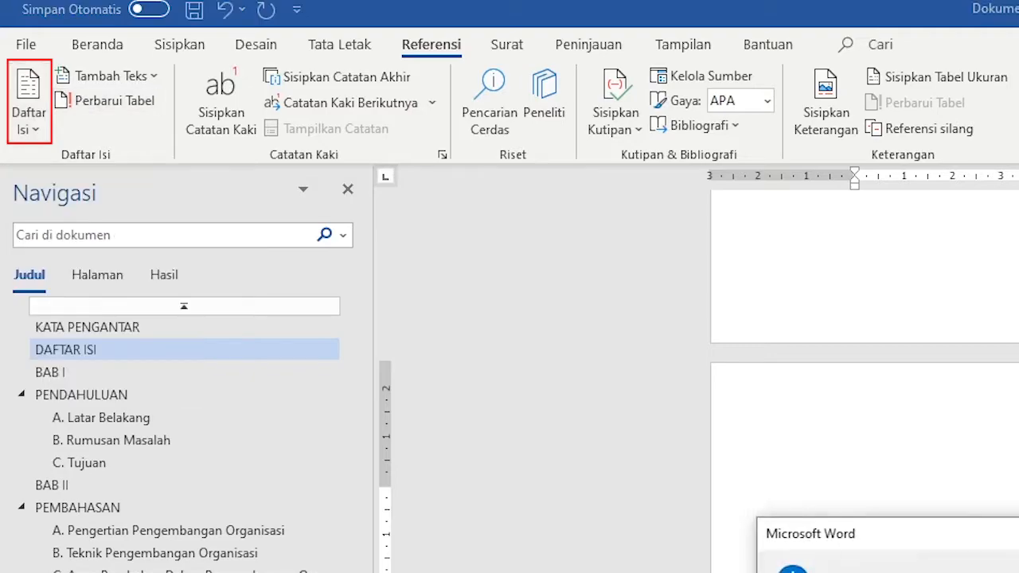
pyautogui.press('Return')
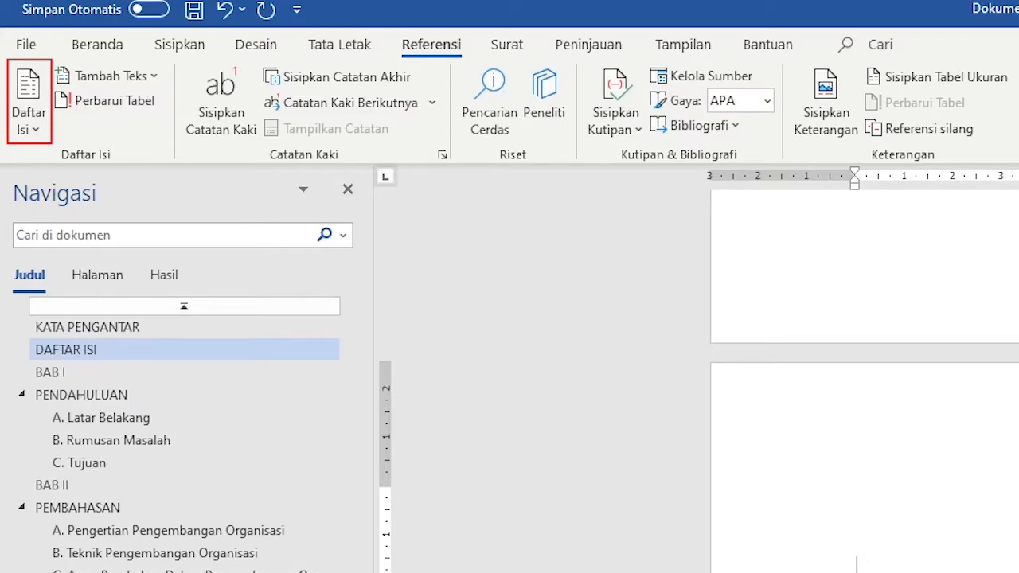
pyautogui.click(28, 113)
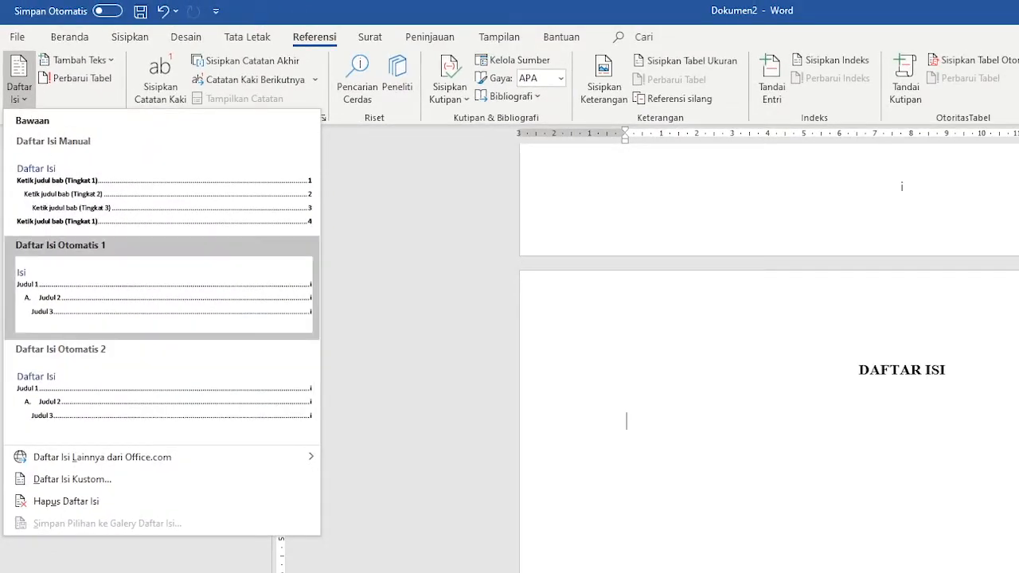
pyautogui.click(164, 393)
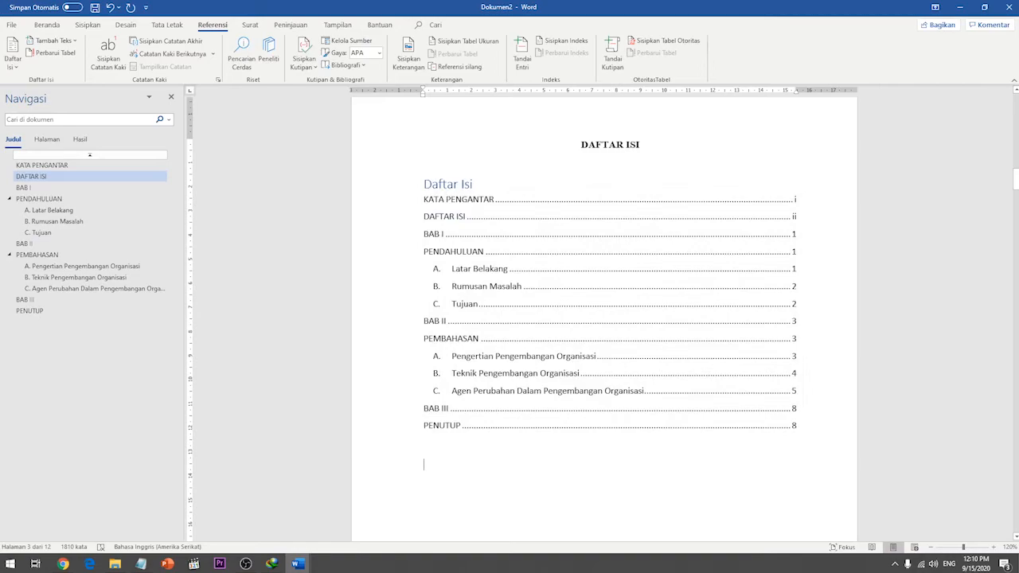
# Step: Delete the built-in "Daftar Isi" title line above the entries of the inserted table of contents
pyautogui.click(610, 321)
pyautogui.click(474, 184)
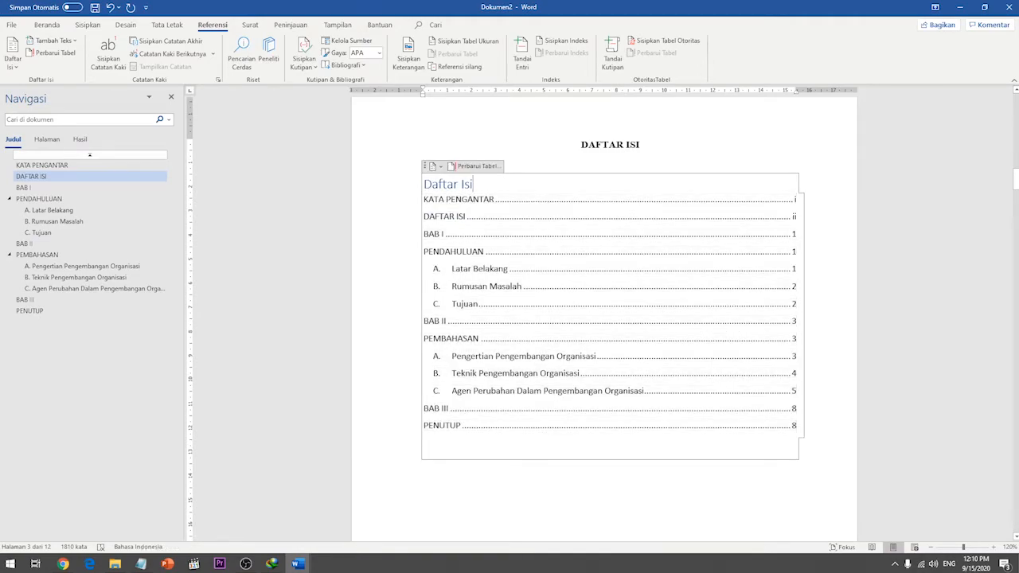
pyautogui.press('BackSpace')
pyautogui.press('BackSpace')
pyautogui.press('BackSpace')
pyautogui.press('BackSpace')
pyautogui.press('BackSpace')
pyautogui.press('BackSpace')
pyautogui.press('BackSpace')
pyautogui.press('BackSpace')
pyautogui.press('BackSpace')
pyautogui.press('BackSpace')
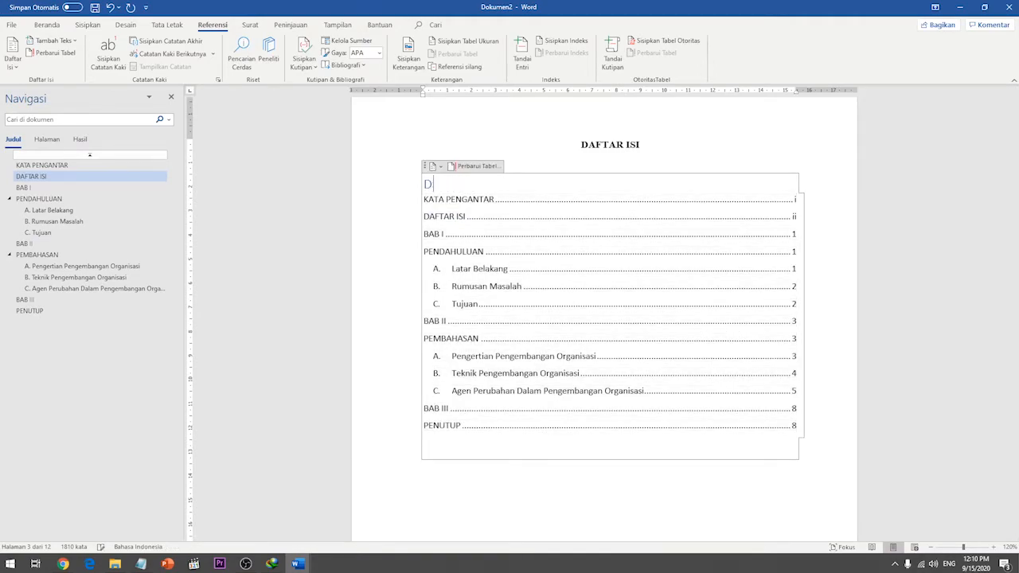
pyautogui.press('BackSpace')
pyautogui.press('BackSpace')
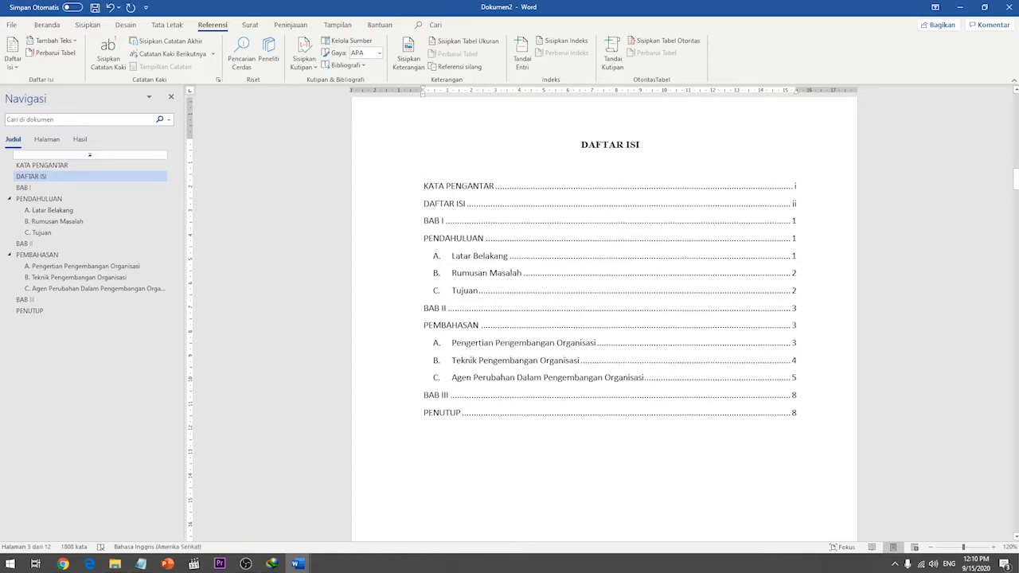
pyautogui.click(472, 238)
pyautogui.click(423, 473)
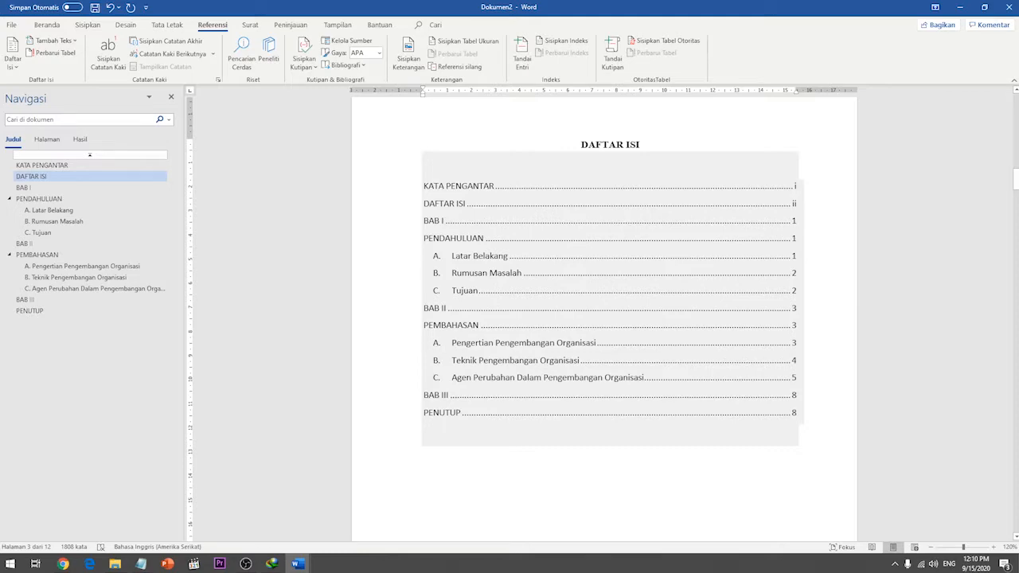
pyautogui.write('........')
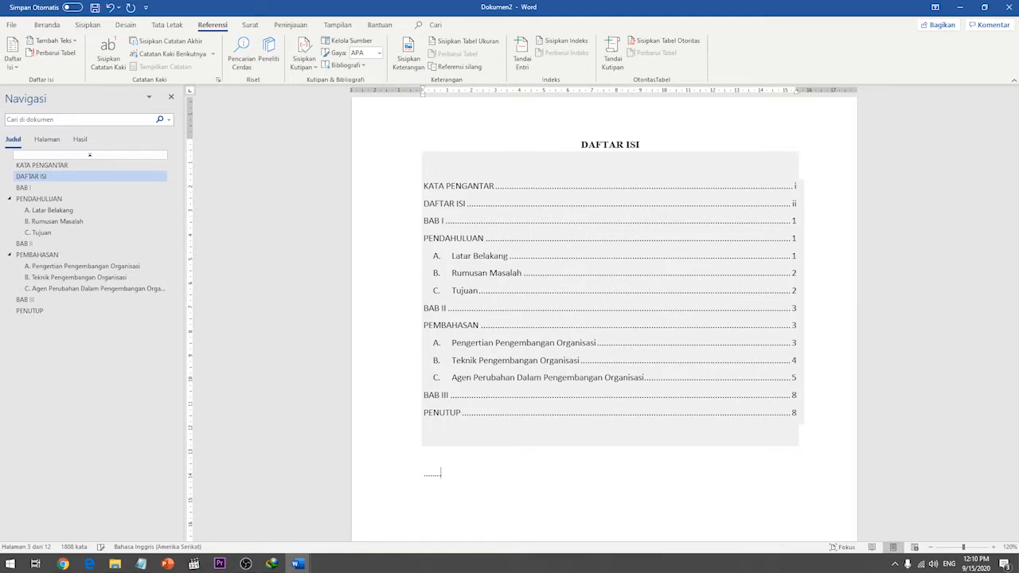
pyautogui.press('BackSpace')
pyautogui.press('BackSpace')
pyautogui.press('BackSpace')
pyautogui.press('BackSpace')
pyautogui.press('BackSpace')
pyautogui.press('BackSpace')
pyautogui.press('BackSpace')
pyautogui.press('BackSpace')
pyautogui.press('BackSpace')
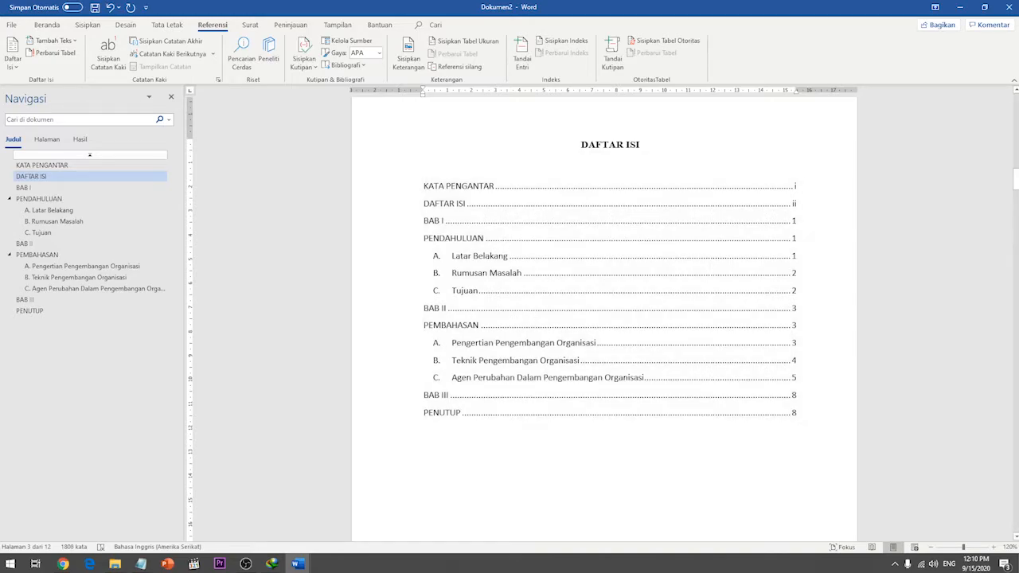
# Step: Format all table of contents entries in Times New Roman at size 12
pyautogui.click(477, 291)
pyautogui.moveTo(434, 432); pyautogui.dragTo(427, 188)
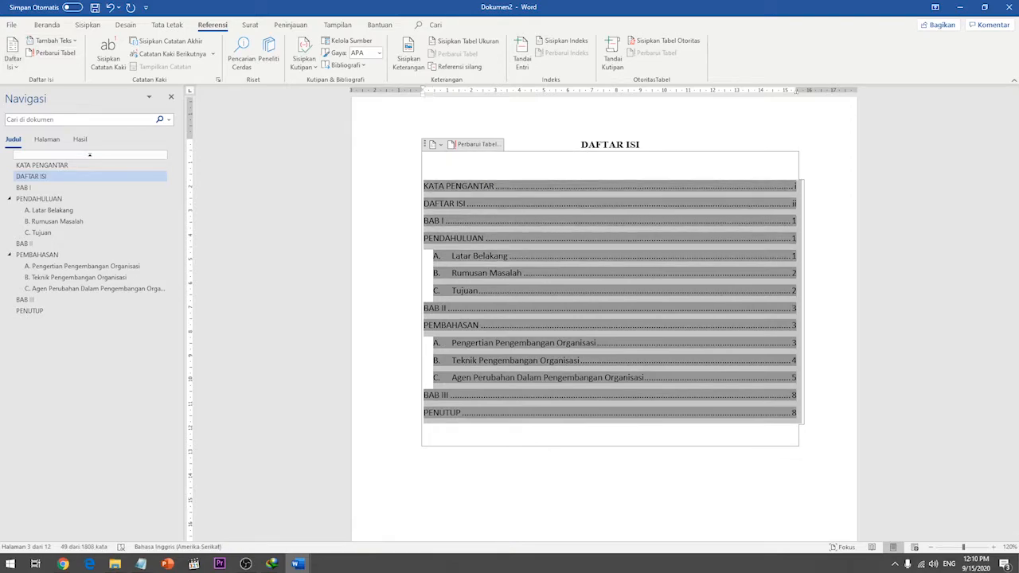
pyautogui.click(47, 25)
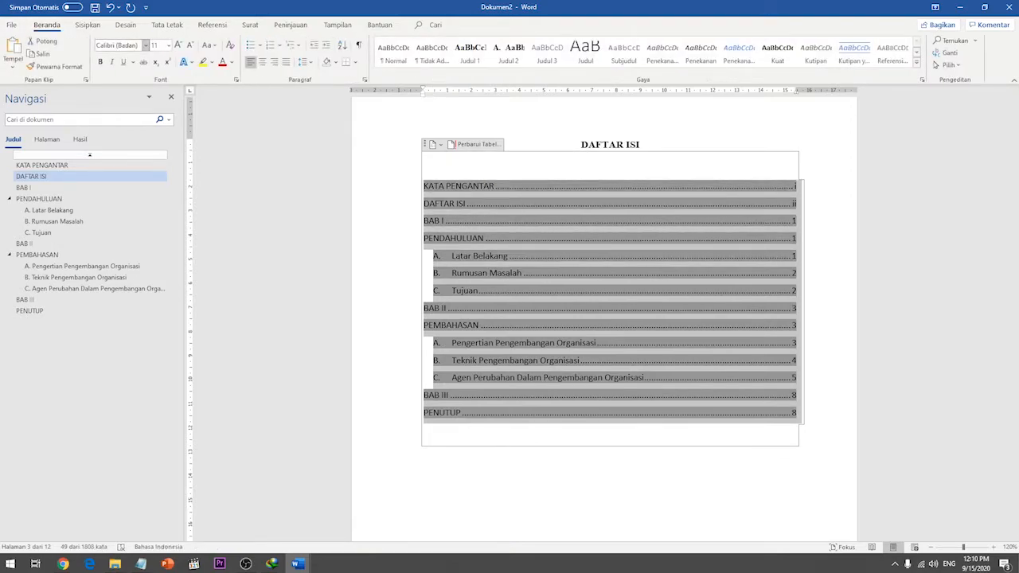
pyautogui.click(117, 45)
pyautogui.write('Times New Rom')
pyautogui.press('Return')
pyautogui.click(168, 45)
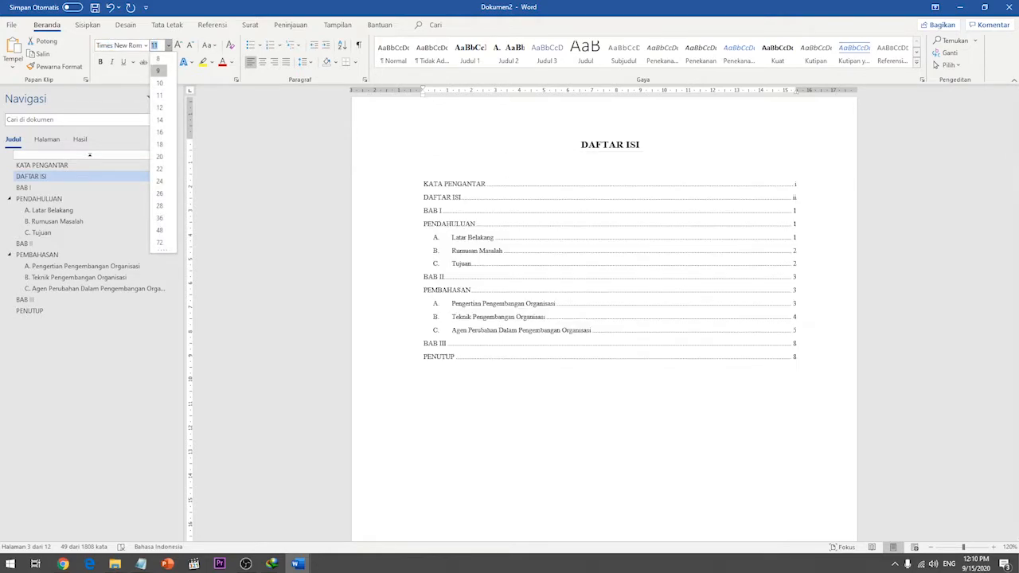
pyautogui.click(160, 116)
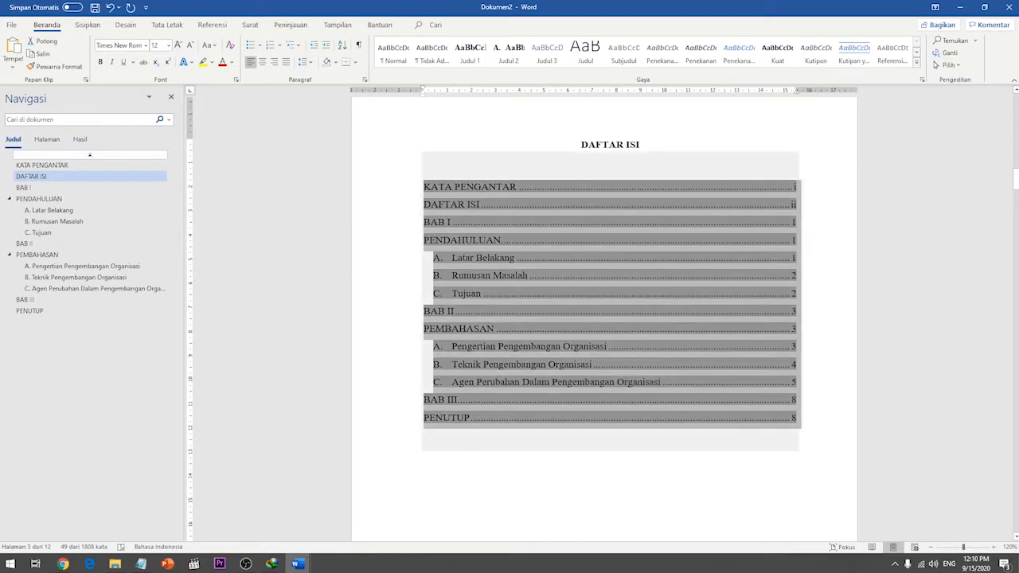
# Step: Remove the dot leader and page number from the BAB I entry in the table of contents
pyautogui.click(480, 203)
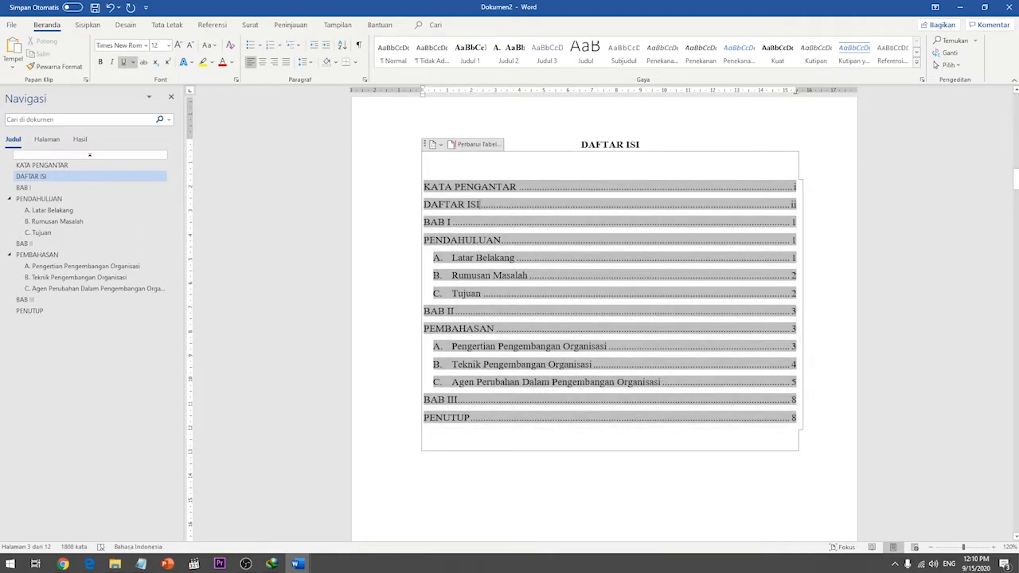
pyautogui.click(425, 168)
pyautogui.click(450, 222)
pyautogui.moveTo(796, 223); pyautogui.dragTo(451, 223)
pyautogui.press('Delete')
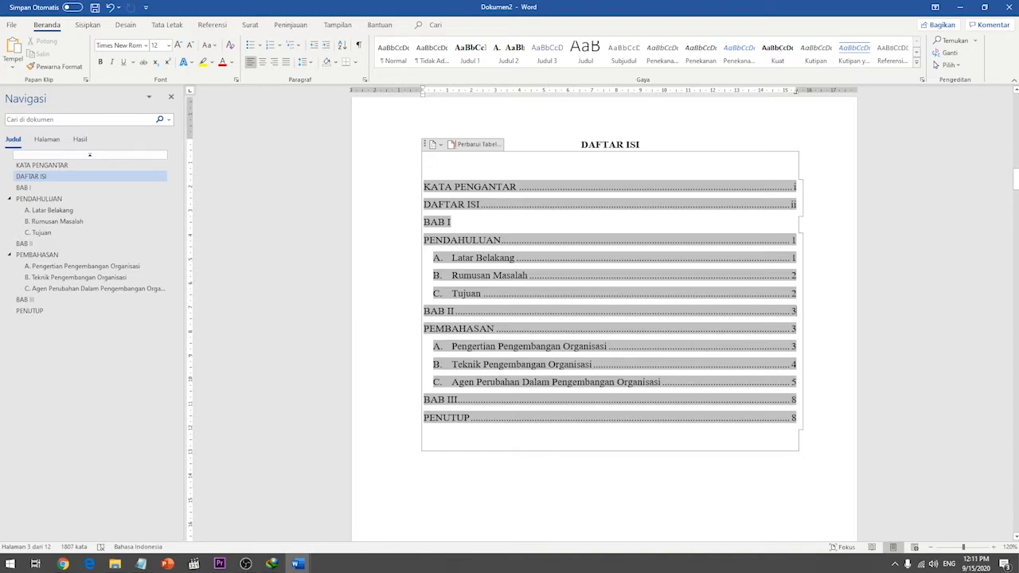
# Step: Remove the dot leader and page number from the BAB II entry in the table of contents
pyautogui.click(454, 311)
pyautogui.moveTo(794, 310)
pyautogui.mouseDown()
pyautogui.moveTo(462, 293)
pyautogui.moveTo(424, 311)
pyautogui.mouseUp()
pyautogui.click(425, 310)
pyautogui.moveTo(793, 311); pyautogui.dragTo(454, 310)
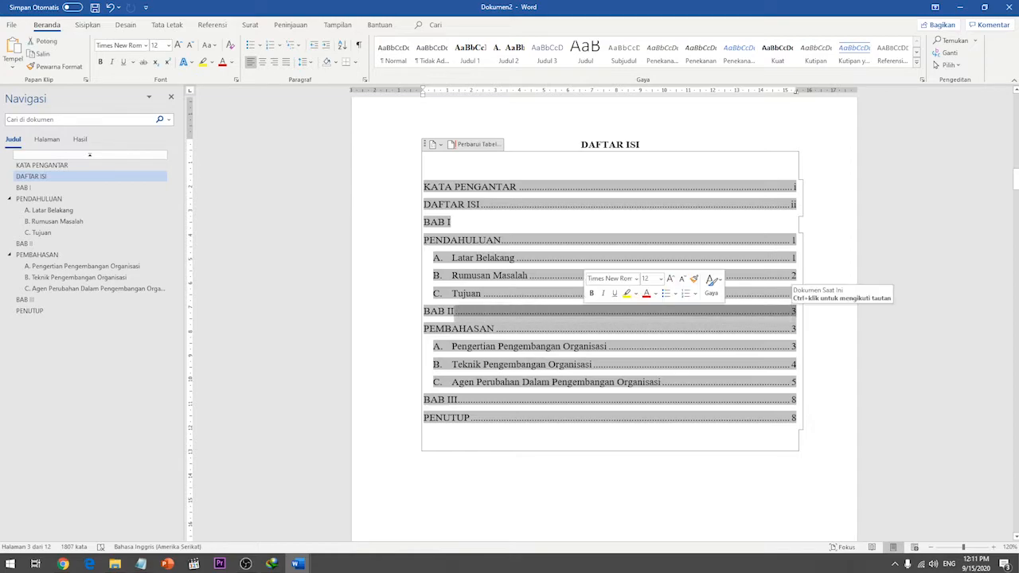
pyautogui.press('Delete')
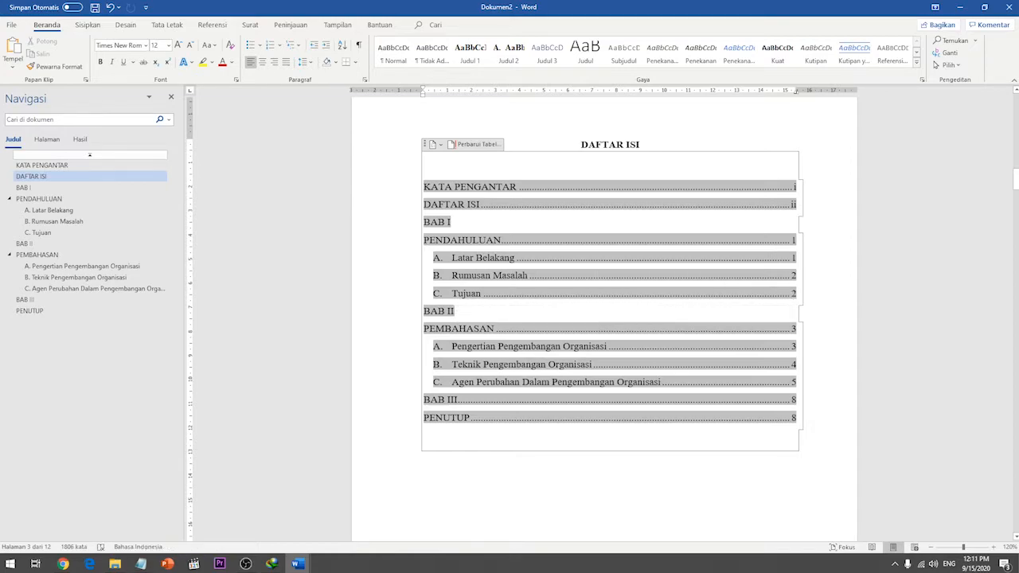
# Step: Remove the dot leader and page number from the BAB III entry and leave the table of contents
pyautogui.moveTo(794, 399)
pyautogui.mouseDown()
pyautogui.moveTo(445, 381)
pyautogui.moveTo(424, 400)
pyautogui.mouseUp()
pyautogui.click(424, 400)
pyautogui.moveTo(794, 399); pyautogui.dragTo(458, 400)
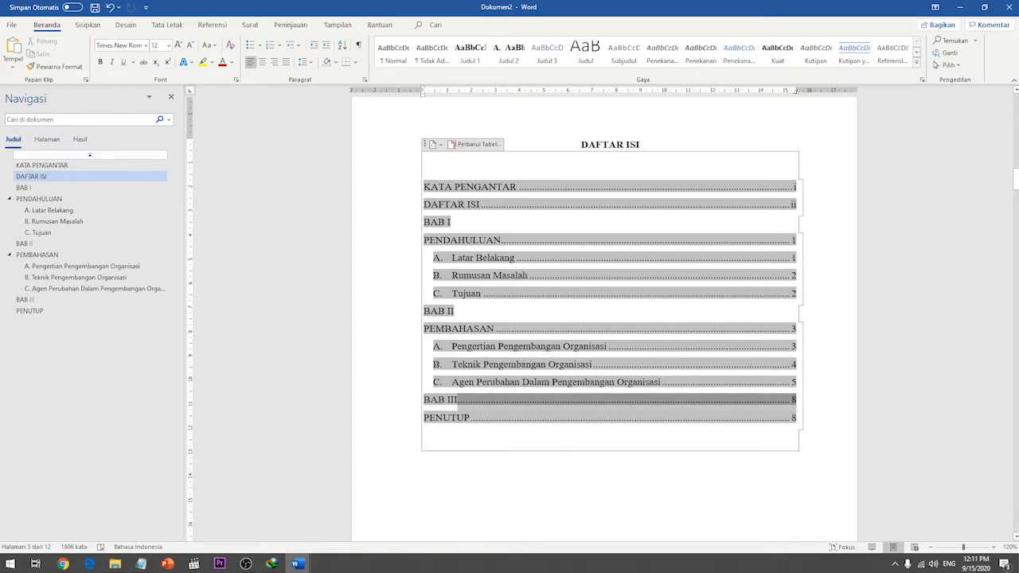
pyautogui.press('Delete')
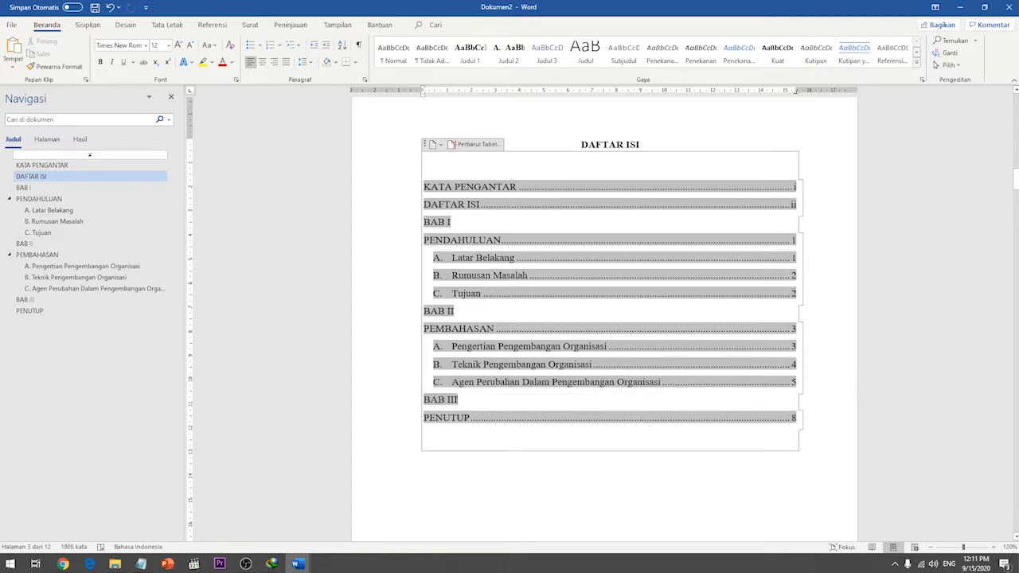
pyautogui.click(422, 477)
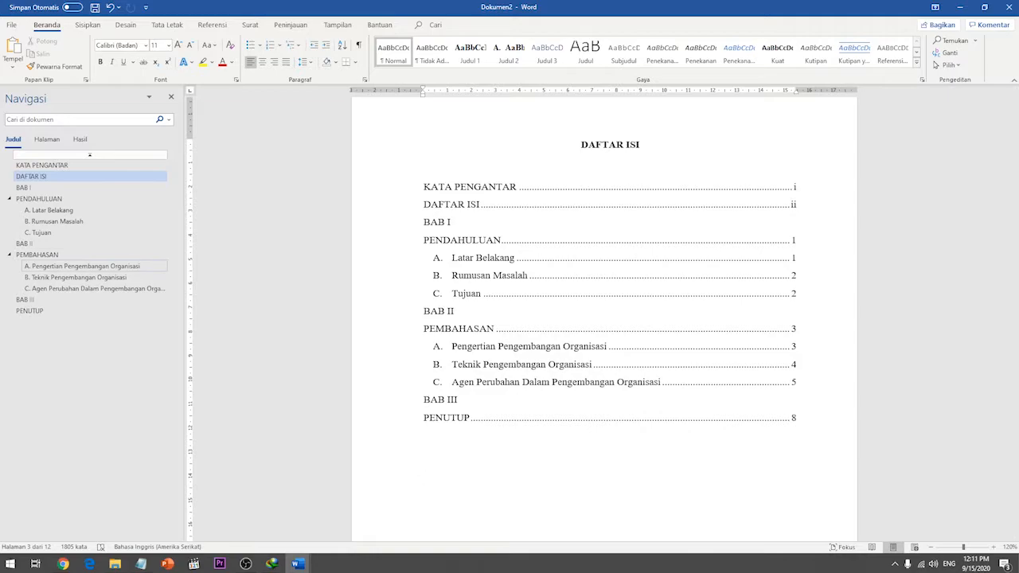
# Step: Copy list items 6 and 7, Process Consultation and Third-part Peacemaking, at the end of the Teknik Pengembangan Organisasi section
pyautogui.click(79, 265)
pyautogui.scroll(-5, 605, 318)
pyautogui.scroll(-20, 605, 319)
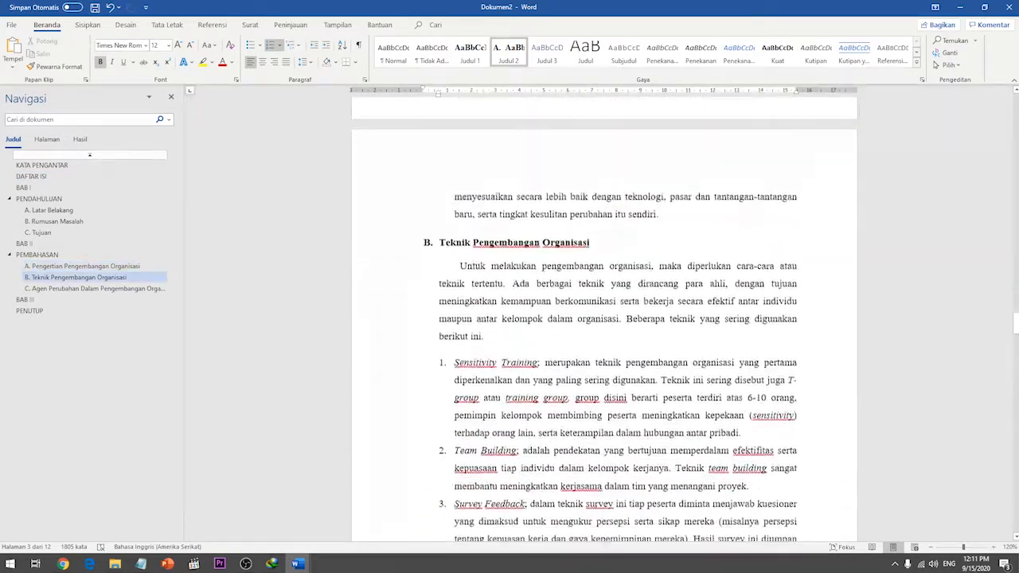
pyautogui.scroll(-5, 605, 319)
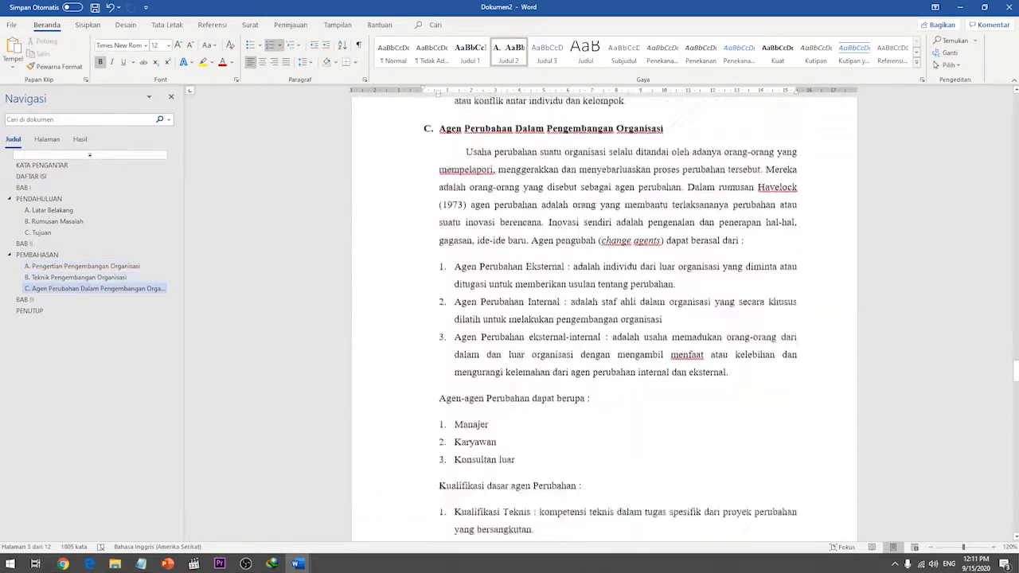
pyautogui.scroll(4, 605, 318)
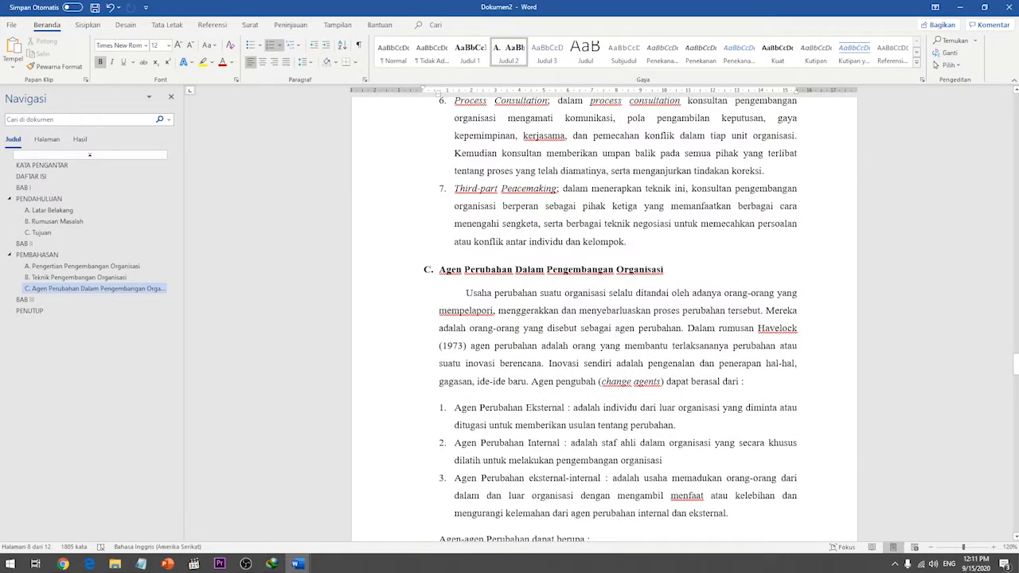
pyautogui.click(626, 242)
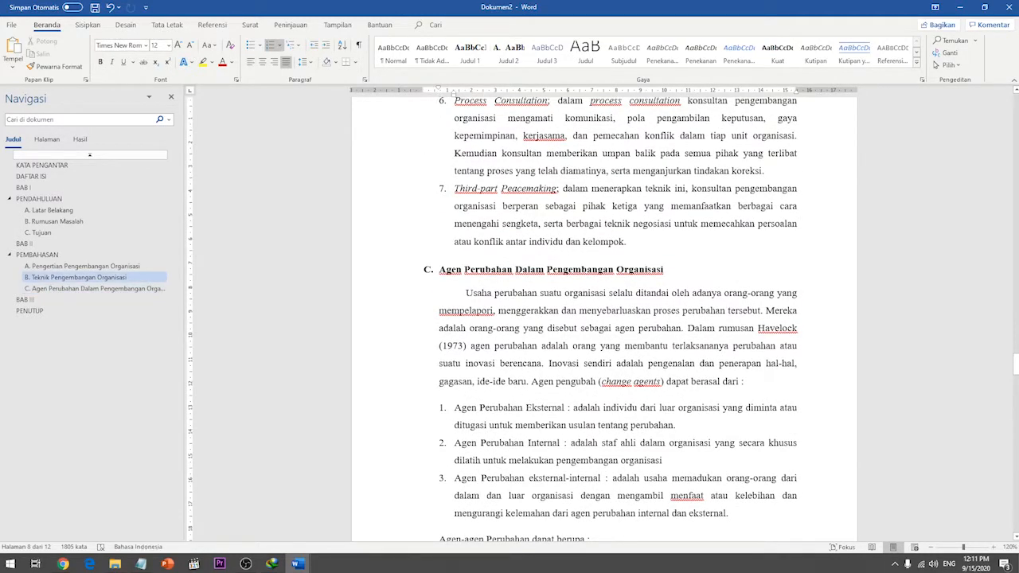
pyautogui.scroll(1, 612, 342)
pyautogui.moveTo(628, 302); pyautogui.dragTo(455, 161)
pyautogui.hotkey('ctrl', 'c')
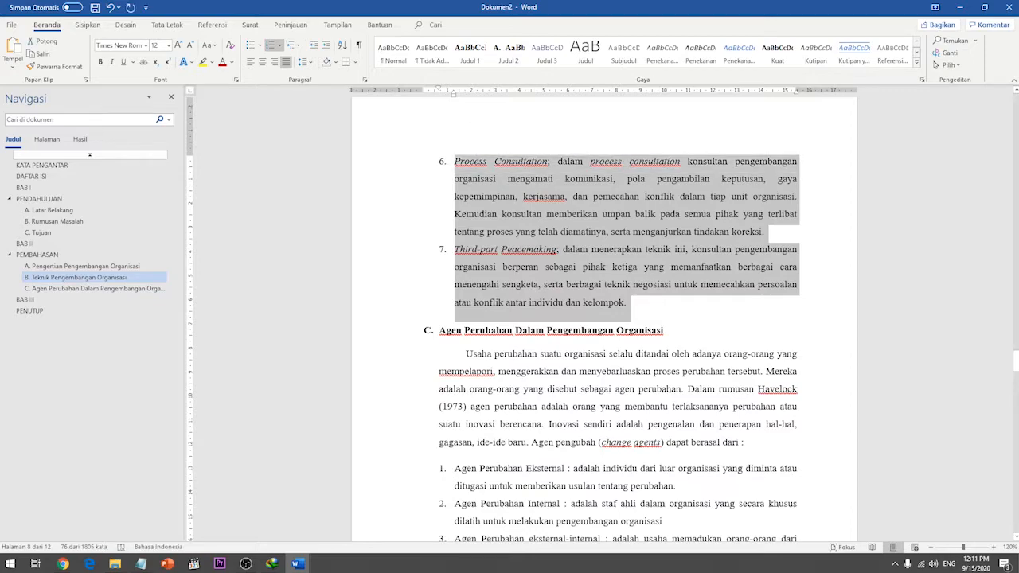
# Step: Paste the copied items three times after item 7 to push section C onto the next page, and remove the leftover empty line
pyautogui.click(627, 302)
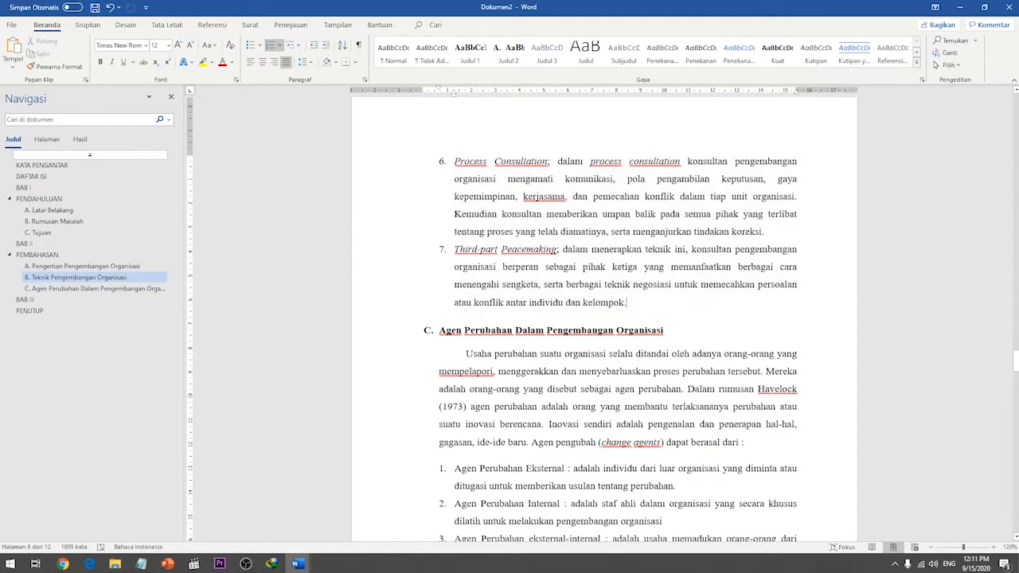
pyautogui.press('Return')
pyautogui.hotkey('ctrl', 'v')
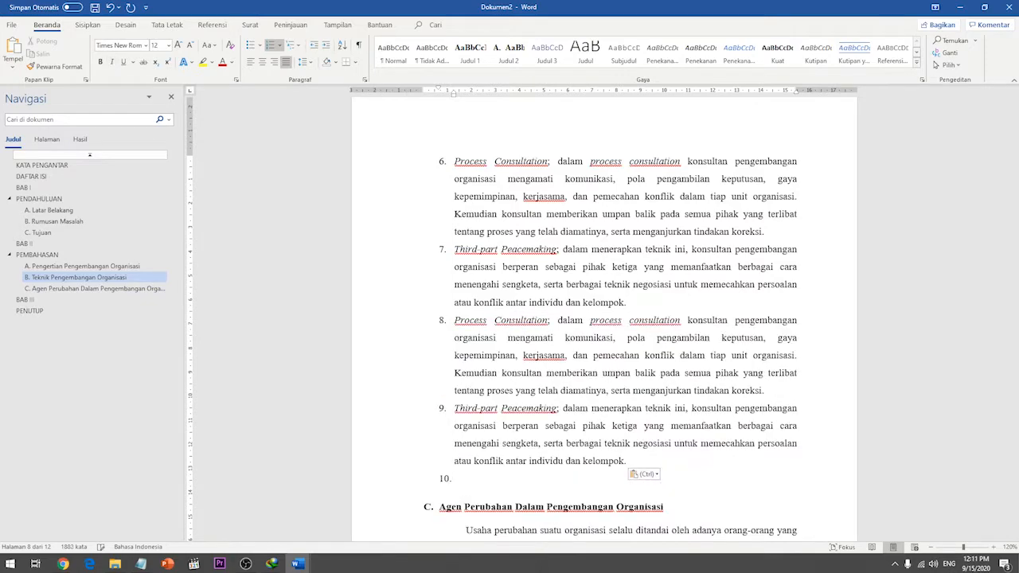
pyautogui.hotkey('ctrl', 'v')
pyautogui.press('BackSpace')
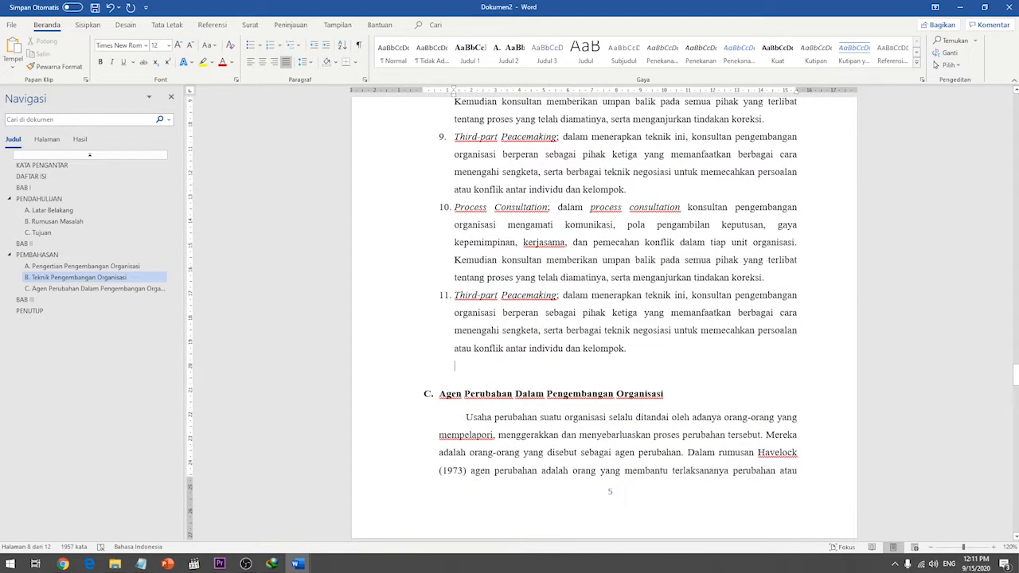
pyautogui.hotkey('ctrl', 'v')
pyautogui.scroll(-2, 604, 318)
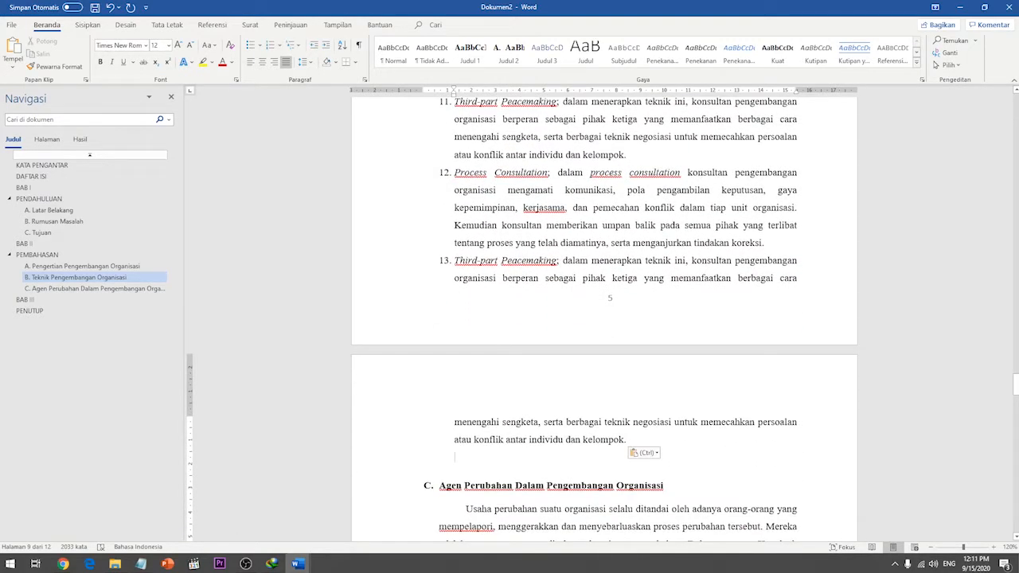
pyautogui.press('BackSpace')
pyautogui.press('BackSpace')
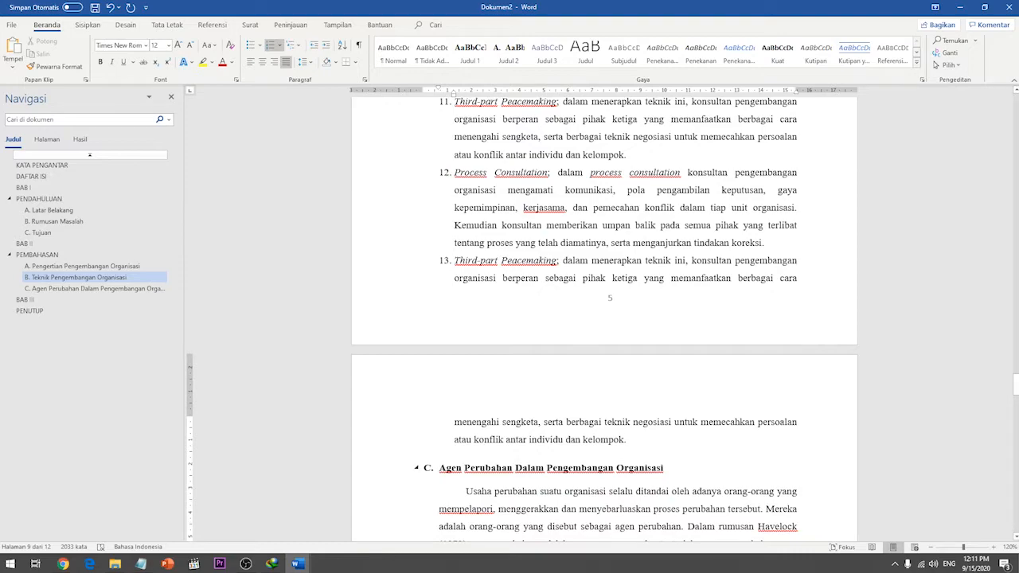
# Step: Update the DAFTAR ISI table of contents with the page-numbers-only option (Perbarui nomor halaman saja)
pyautogui.click(663, 468)
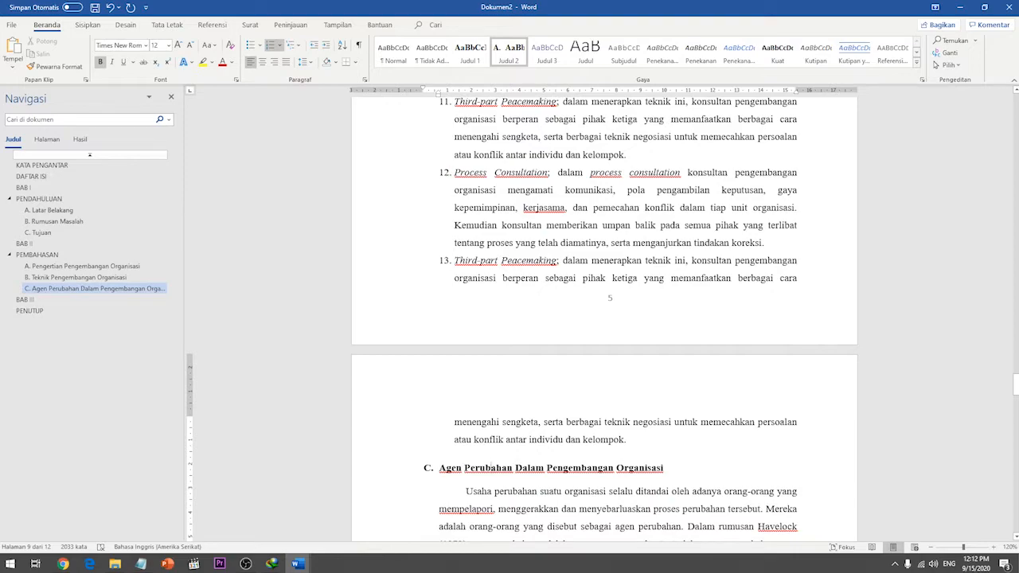
pyautogui.scroll(-15, 605, 318)
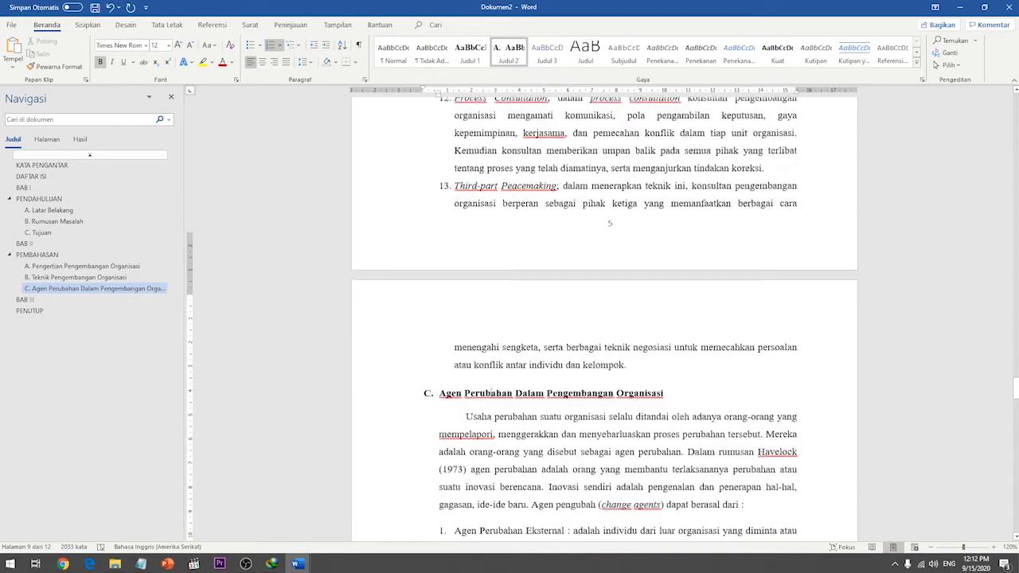
pyautogui.scroll(-1, 604, 319)
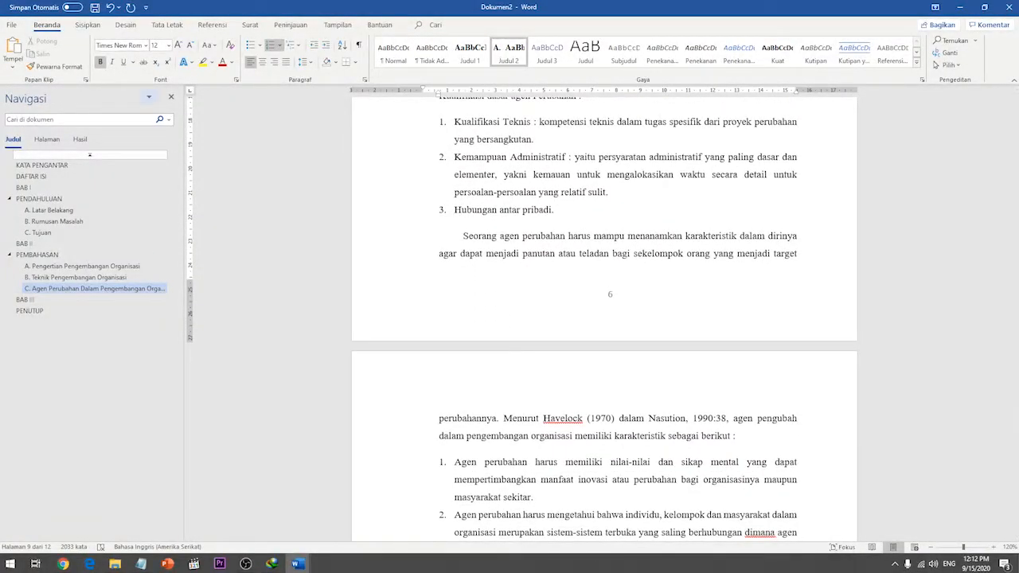
pyautogui.click(41, 165)
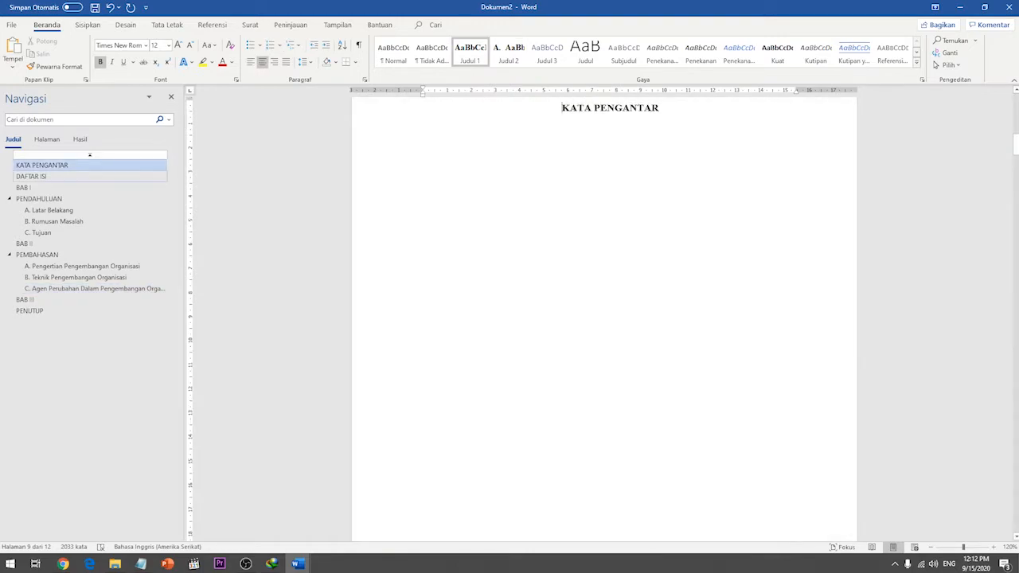
pyautogui.click(31, 176)
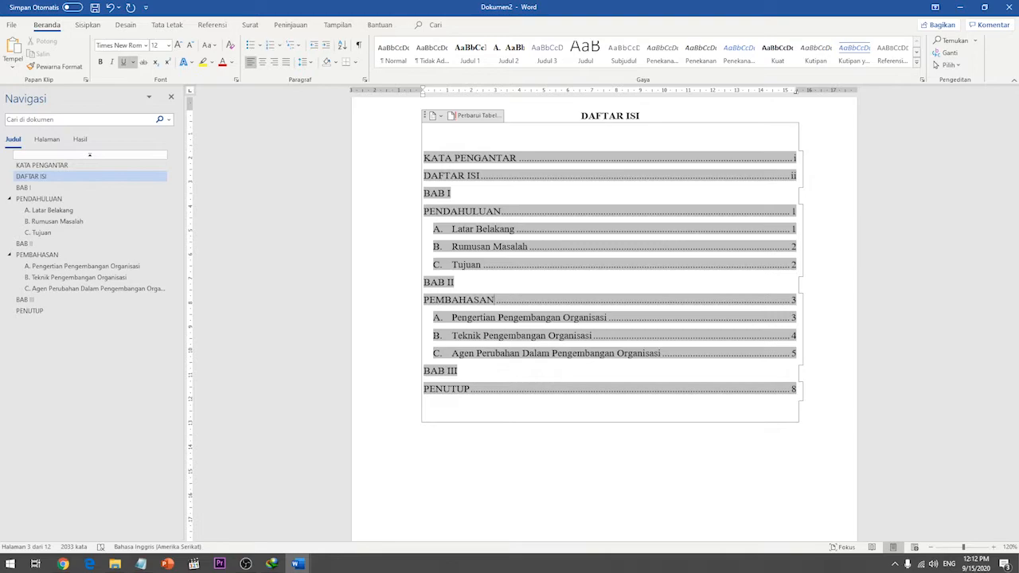
pyautogui.click(212, 25)
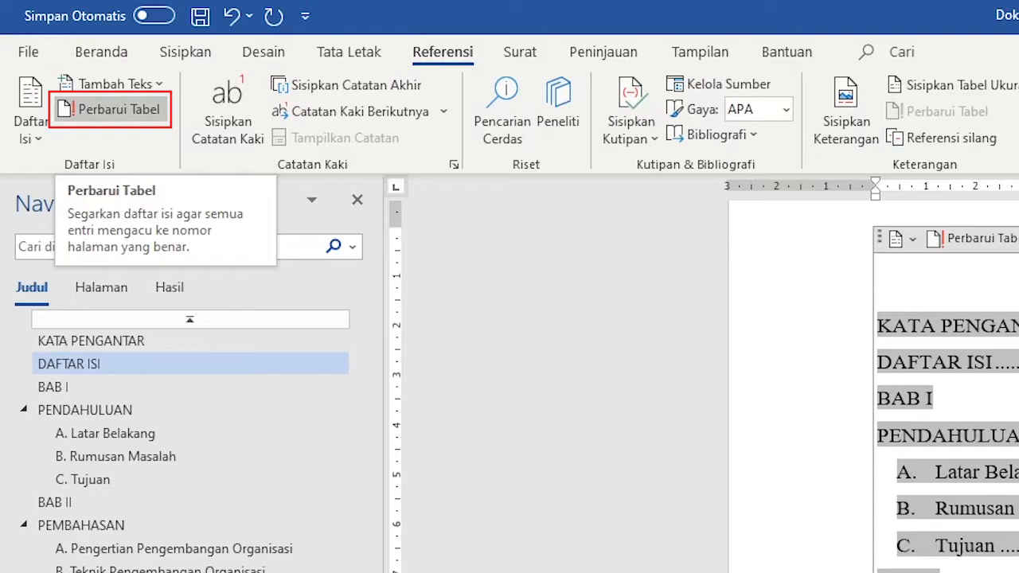
pyautogui.click(117, 109)
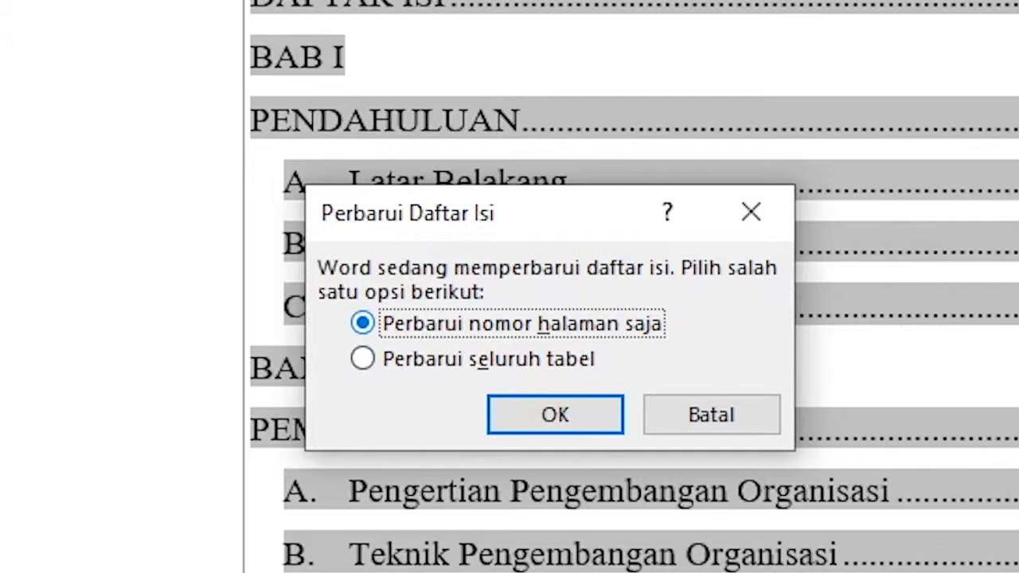
pyautogui.click(362, 358)
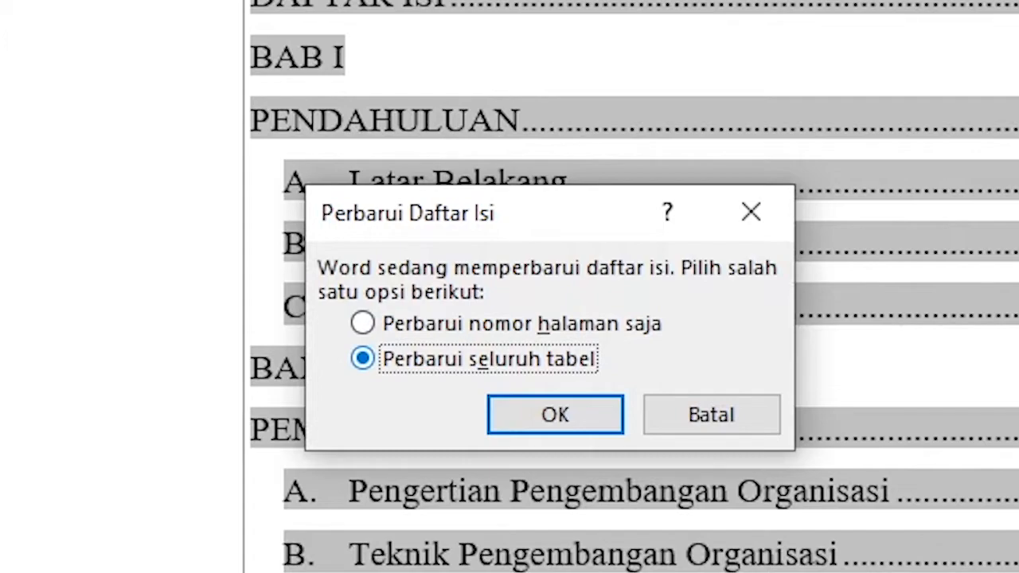
pyautogui.click(362, 322)
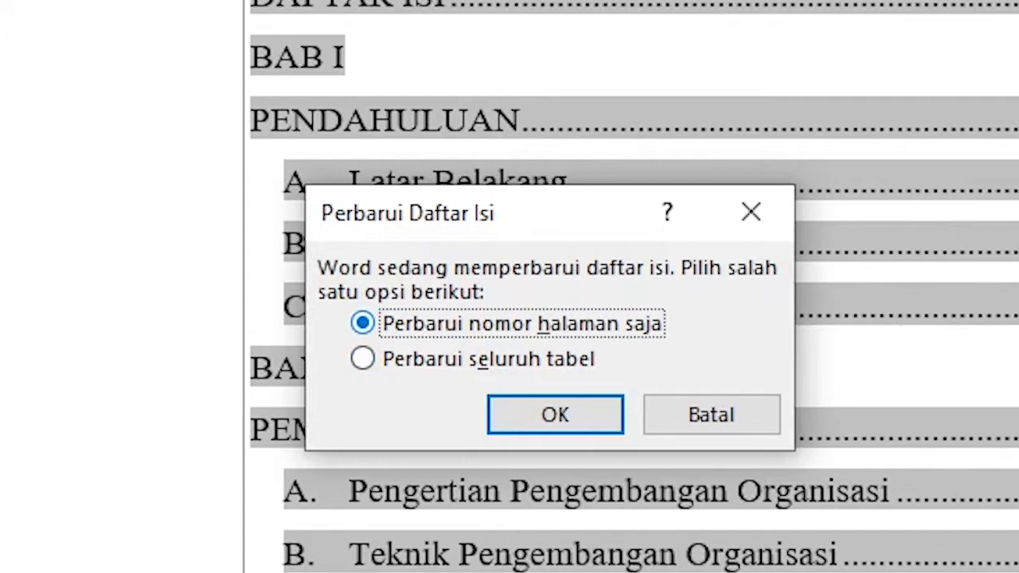
pyautogui.click(362, 358)
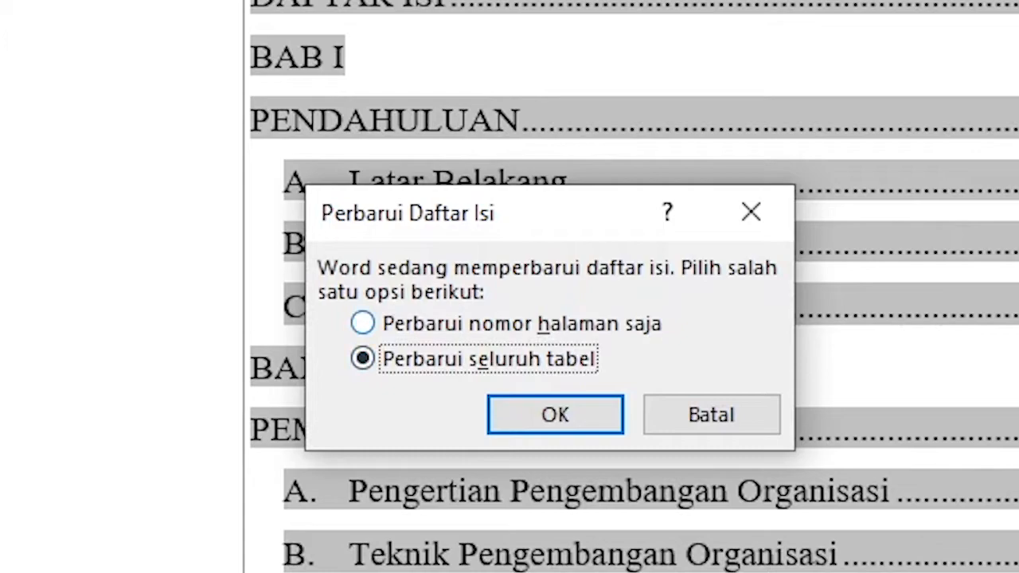
pyautogui.click(362, 322)
pyautogui.click(554, 414)
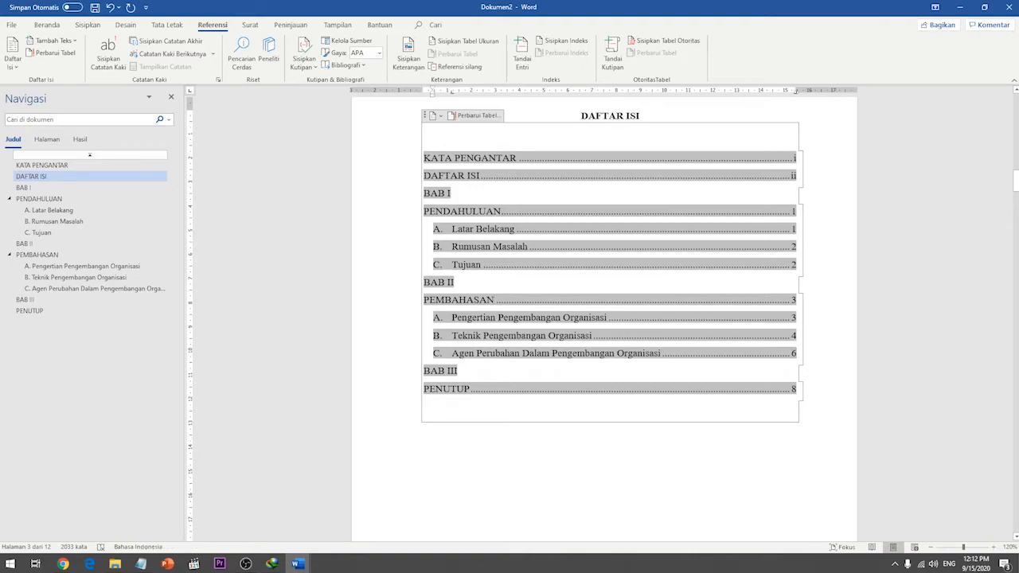
pyautogui.click(423, 448)
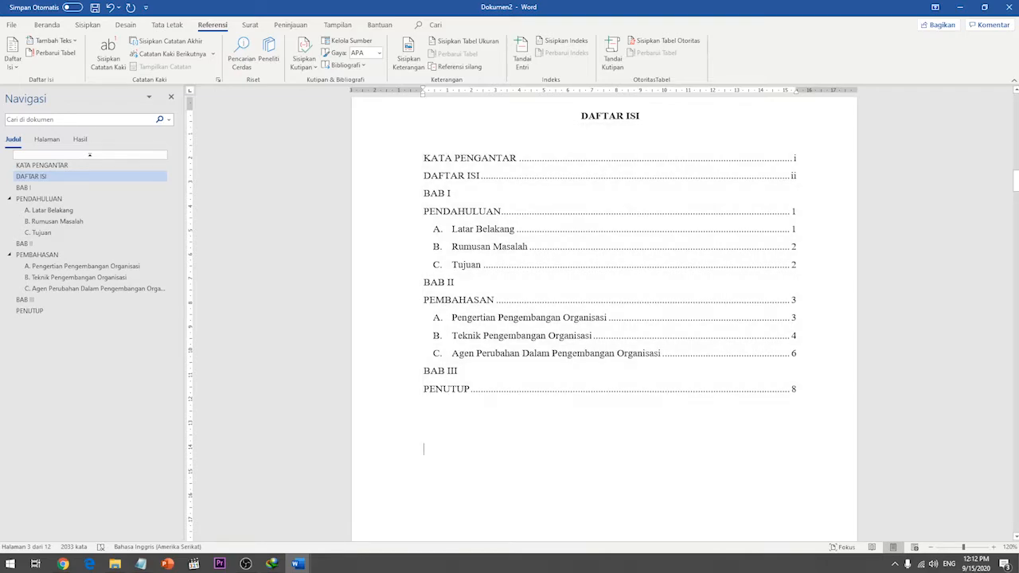
pyautogui.click(424, 406)
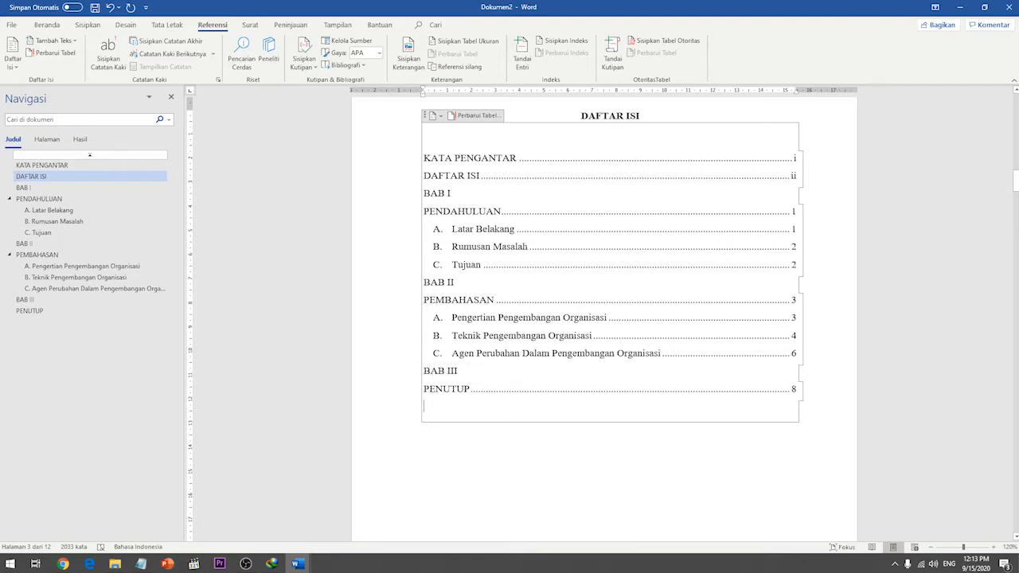
pyautogui.write('D')
pyautogui.press('BackSpace')
pyautogui.click(423, 446)
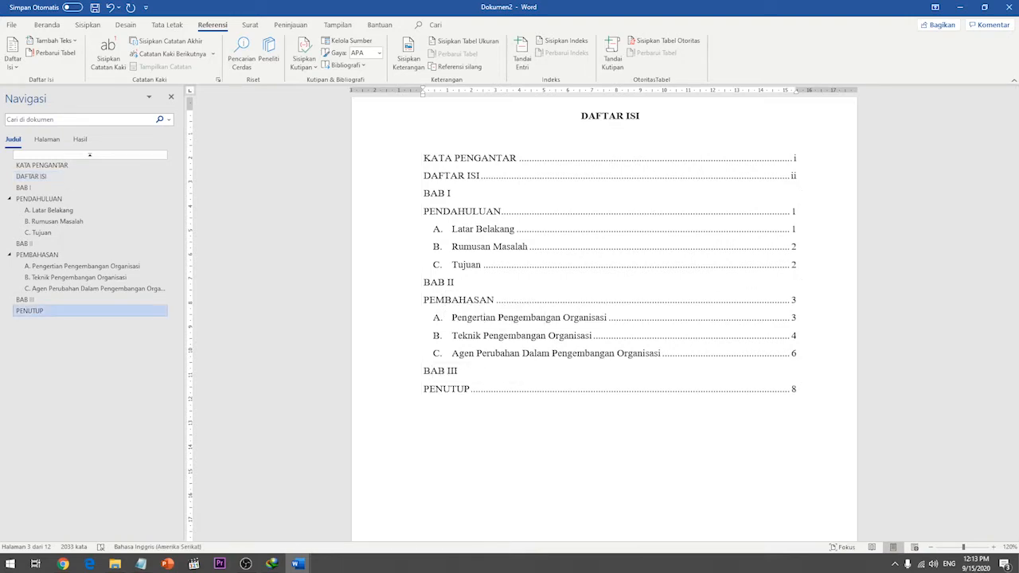
# Step: Insert a next-page section break (Halaman Berikutnya) after the last paragraph of the PENUTUP chapter
pyautogui.scroll(-15, 605, 318)
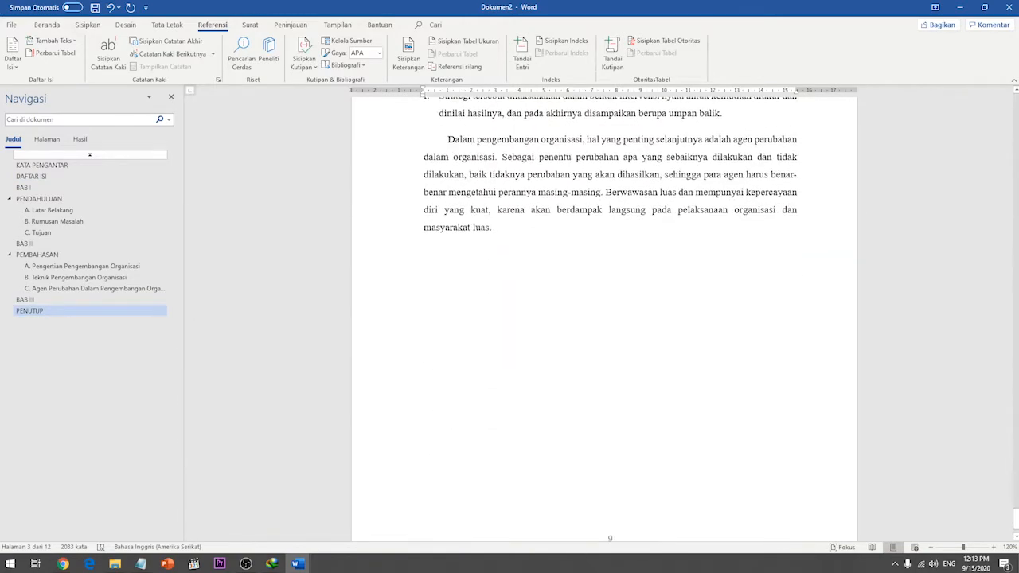
pyautogui.click(493, 228)
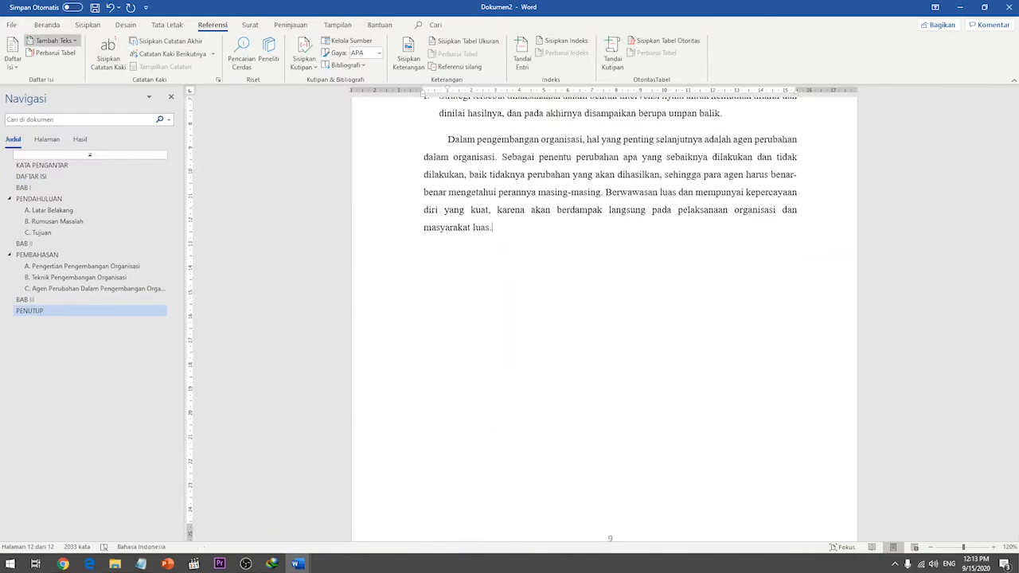
pyautogui.click(167, 24)
pyautogui.click(119, 41)
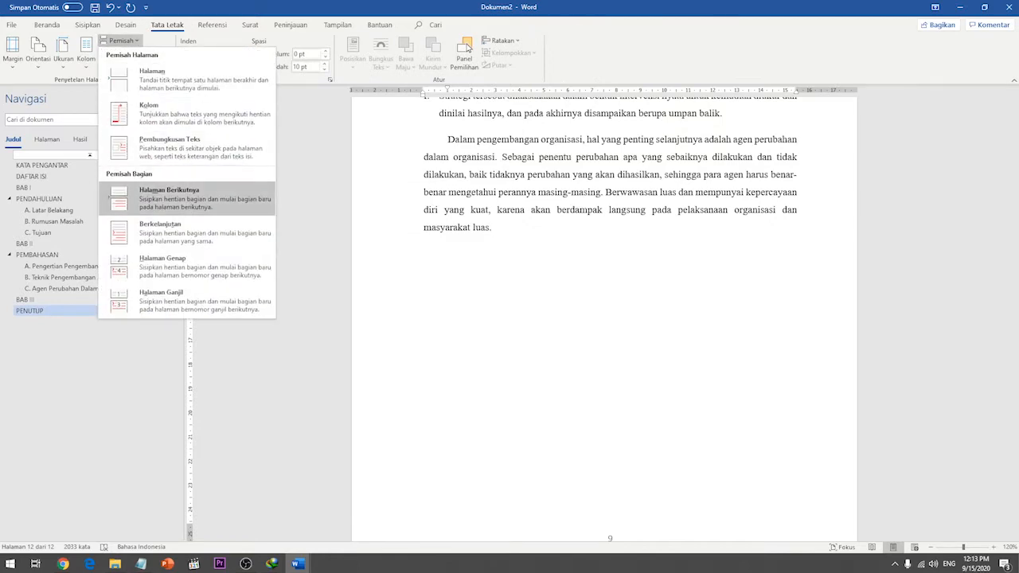
pyautogui.click(168, 195)
# Step: Add the title DAFTAR PUSTAKA on the new last page and apply the Judul 1 style to it
pyautogui.write('Daf')
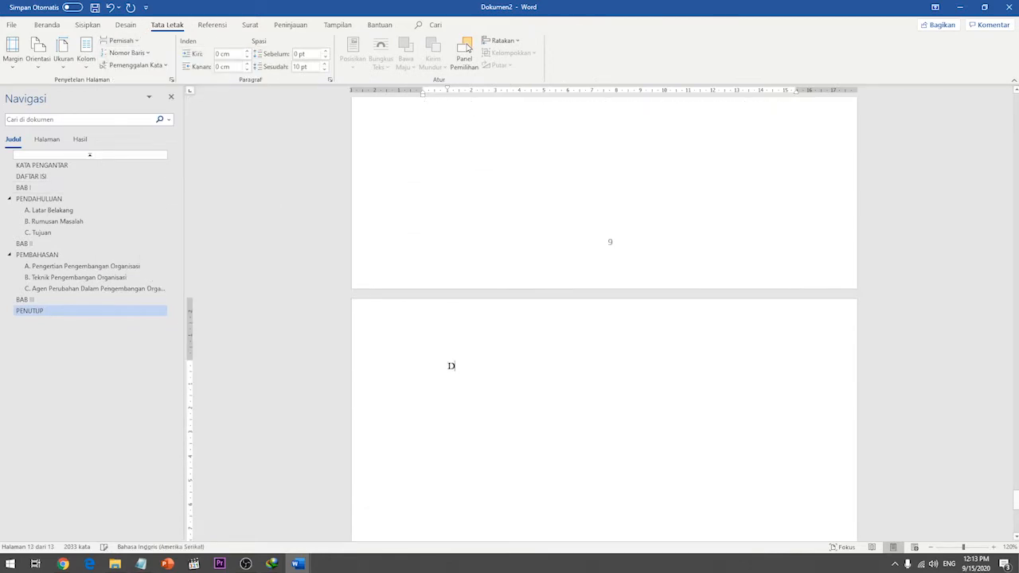
pyautogui.press('BackSpace')
pyautogui.press('BackSpace')
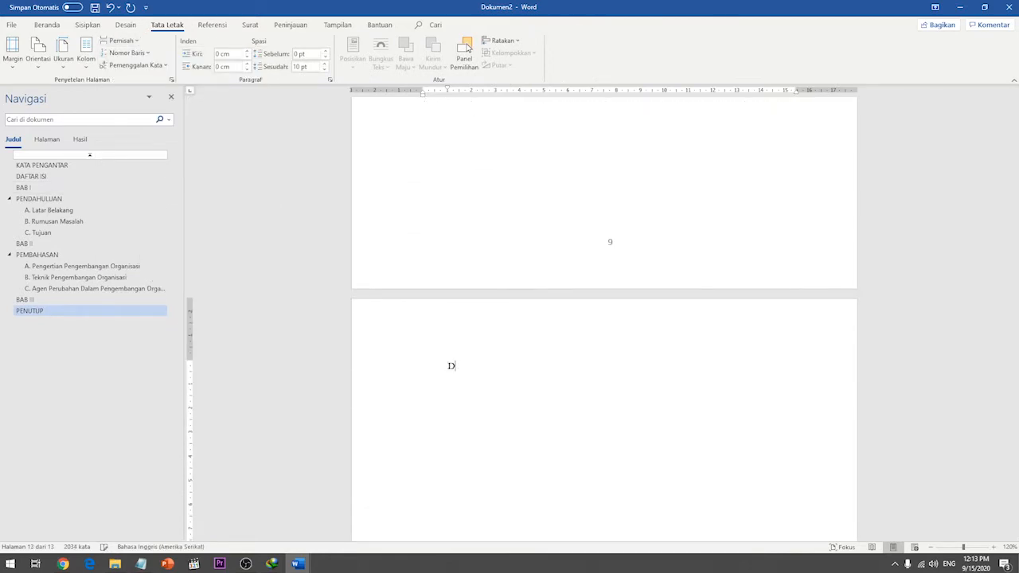
pyautogui.write('AFTAR PUSTAKA')
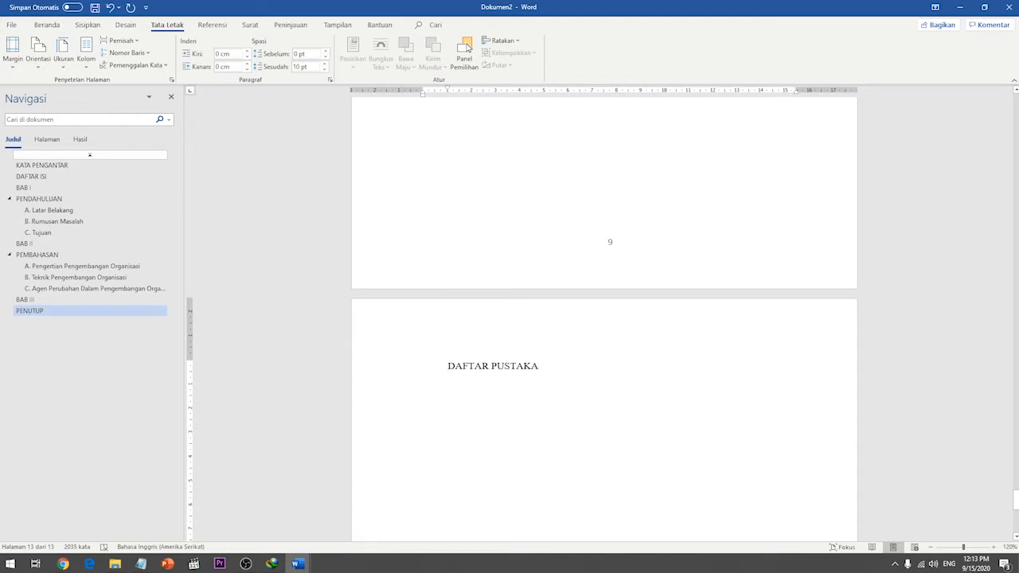
pyautogui.click(437, 367)
pyautogui.click(46, 25)
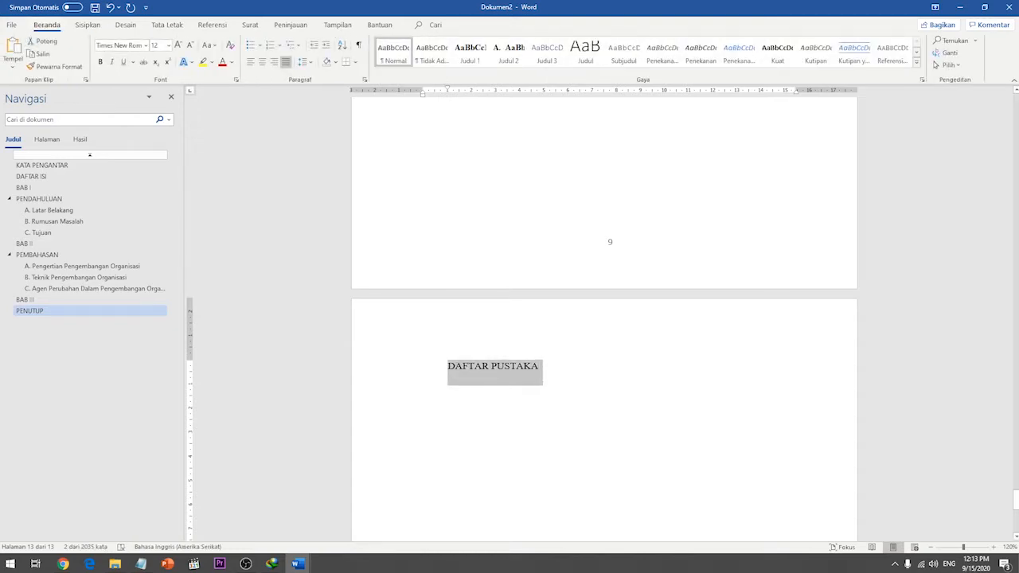
pyautogui.click(471, 52)
pyautogui.click(445, 379)
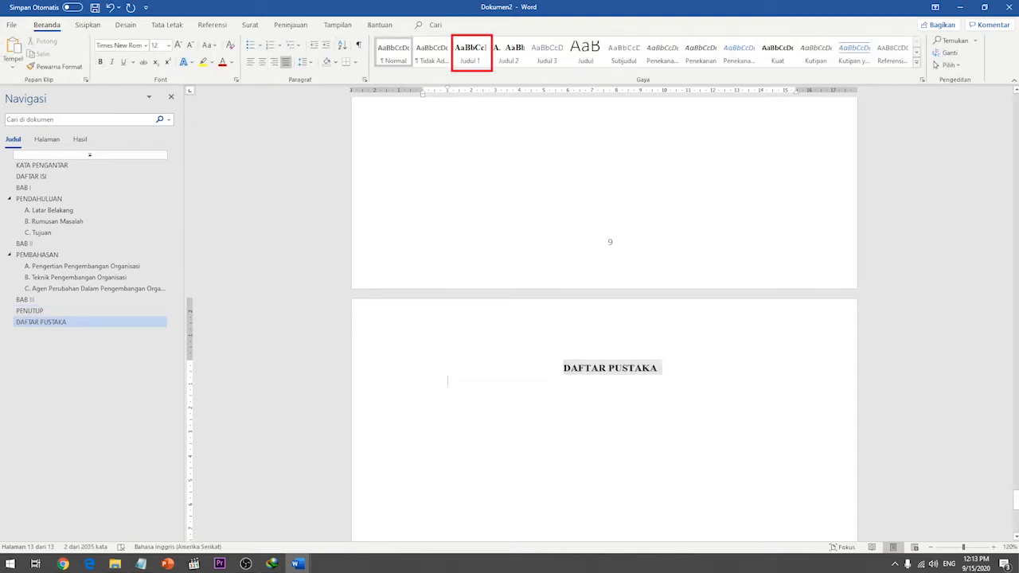
# Step: Update the entire DAFTAR ISI table of contents (Perbarui seluruh tabel) to include the DAFTAR PUSTAKA heading
pyautogui.click(32, 176)
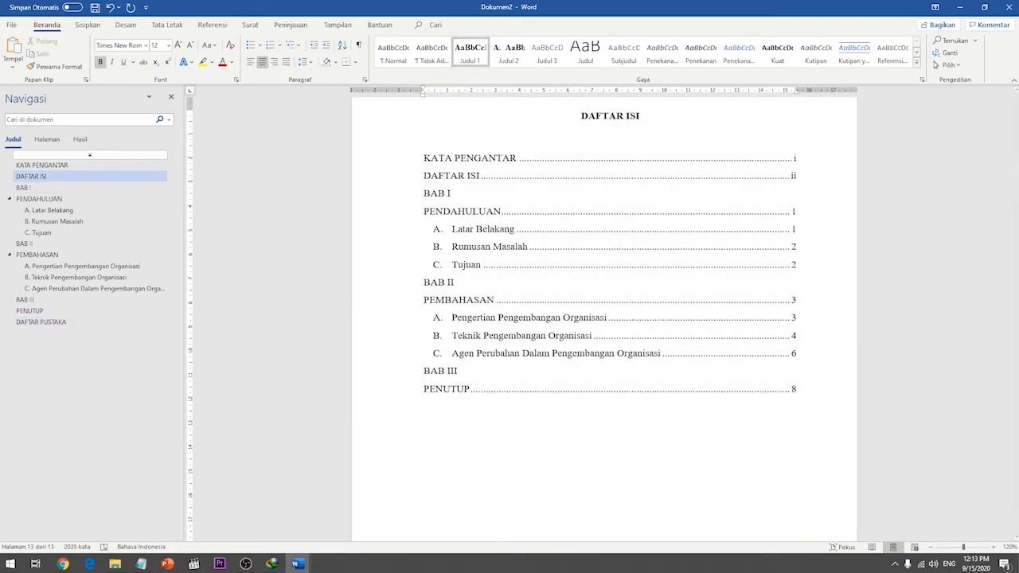
pyautogui.click(41, 321)
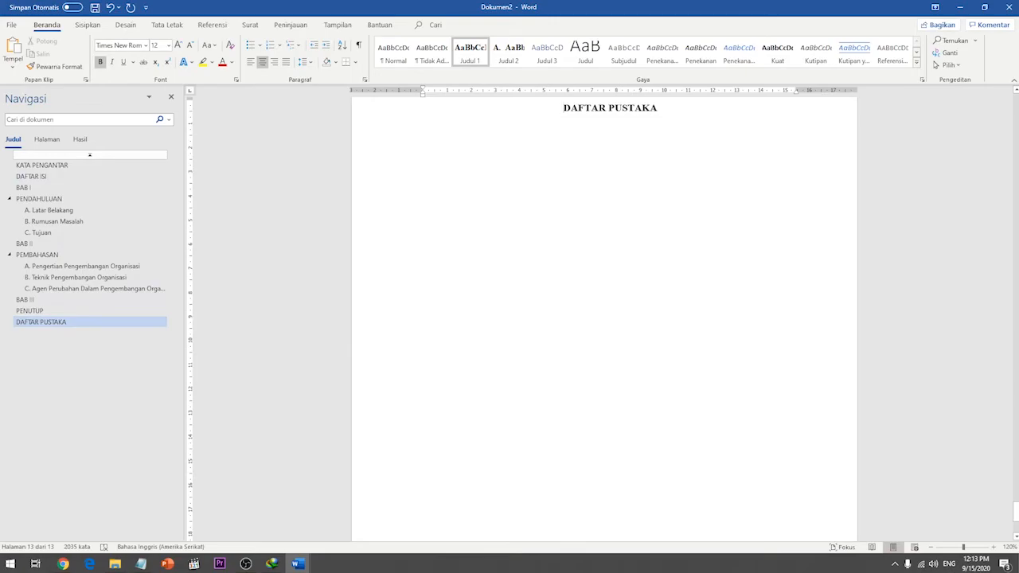
pyautogui.scroll(15, 604, 318)
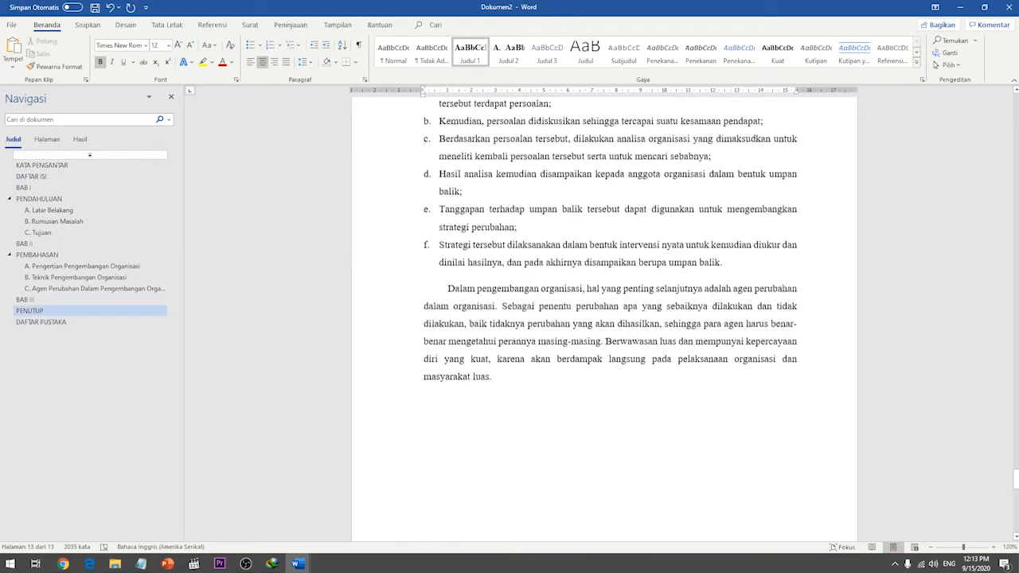
pyautogui.scroll(15, 604, 319)
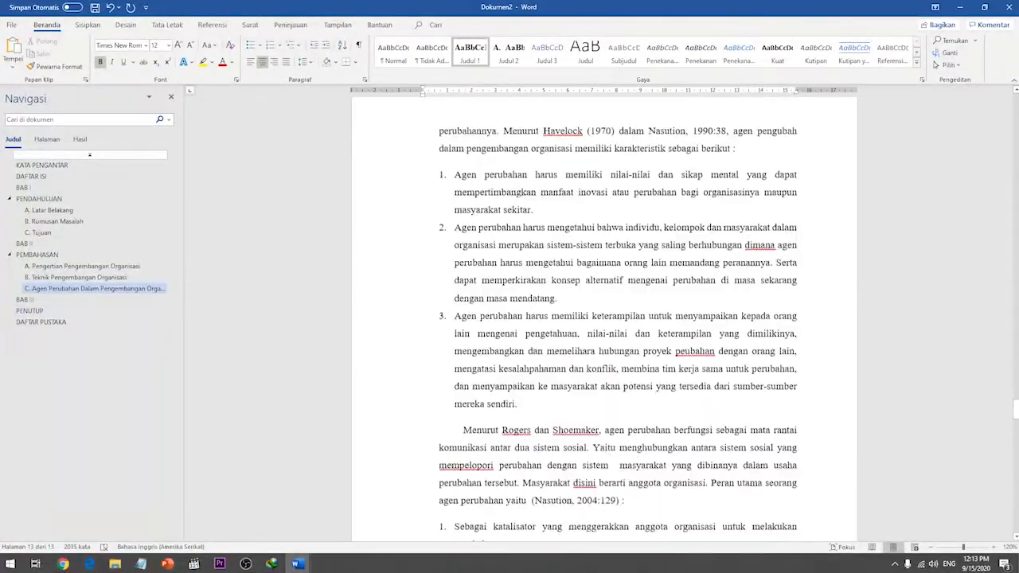
pyautogui.scroll(5, 604, 318)
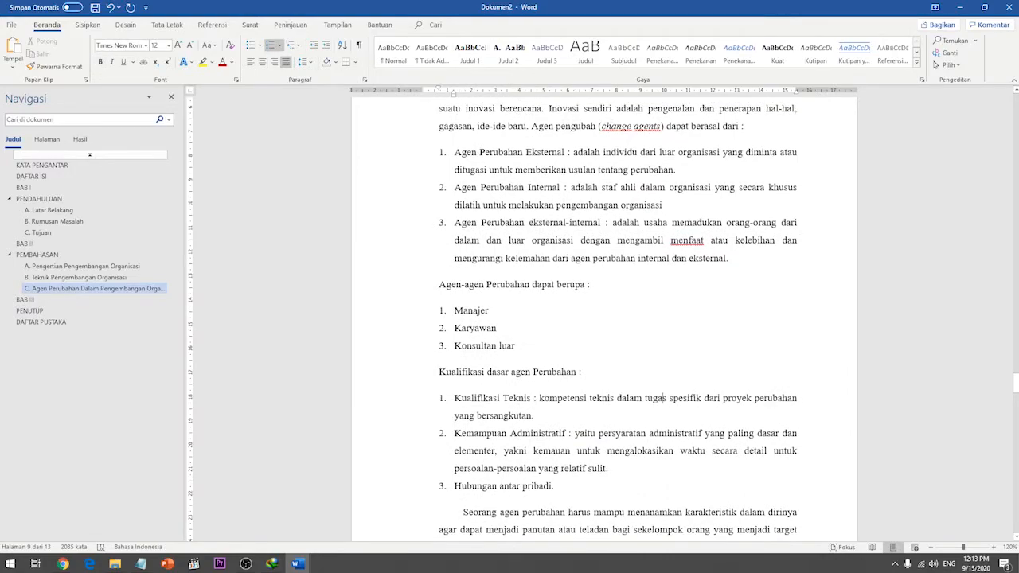
pyautogui.click(41, 321)
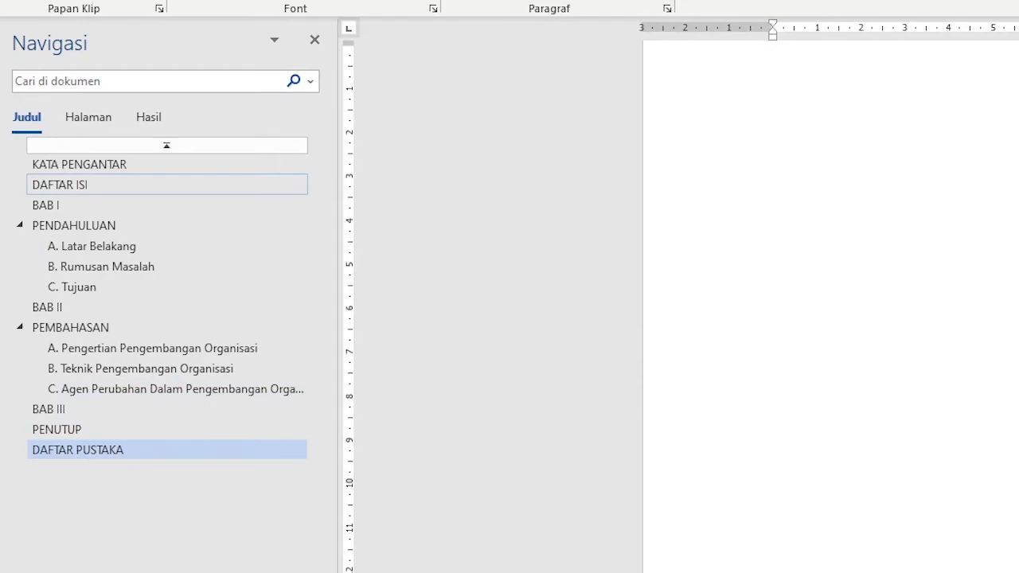
pyautogui.click(31, 176)
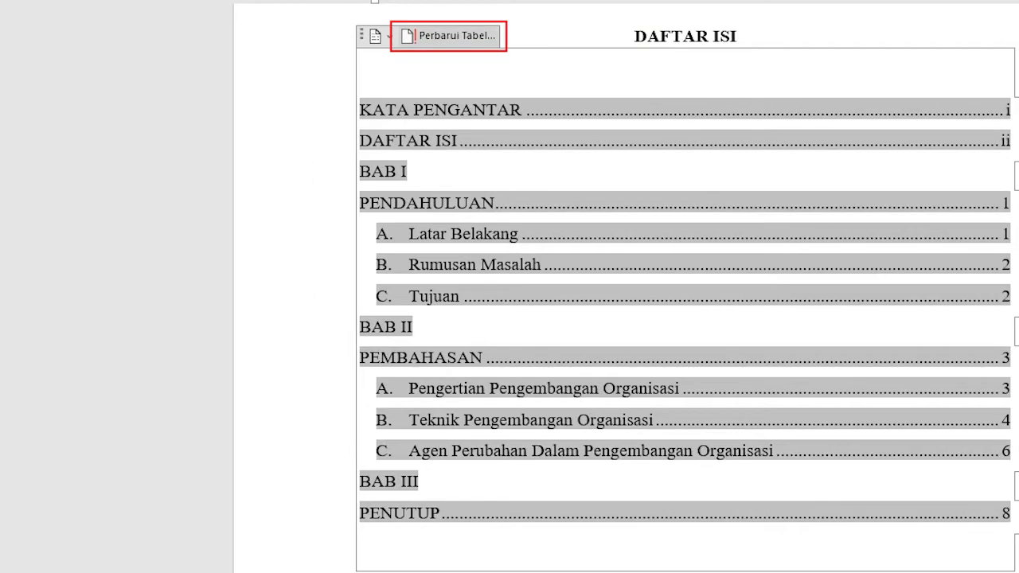
pyautogui.click(476, 115)
pyautogui.press('Down')
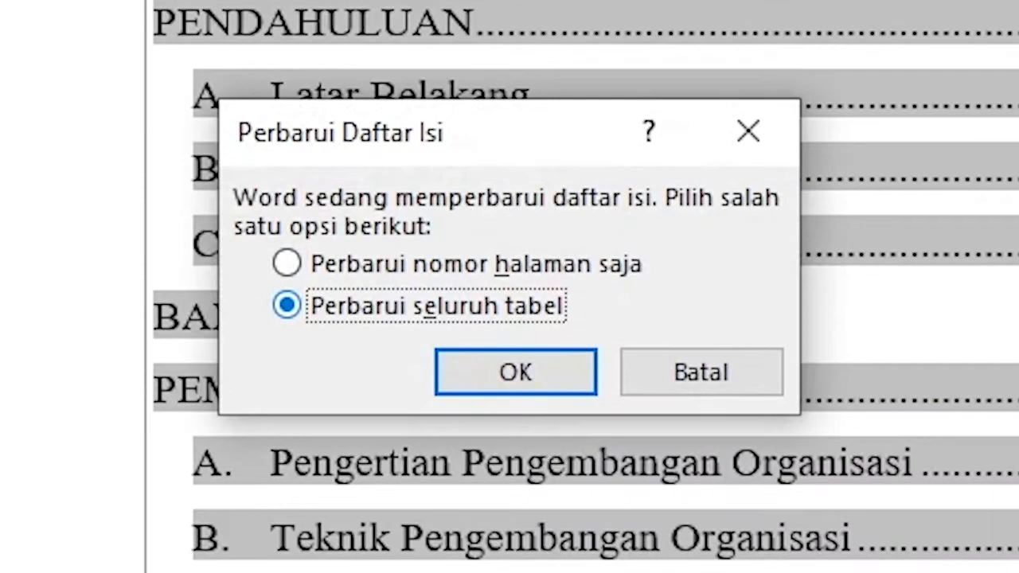
pyautogui.press('Return')
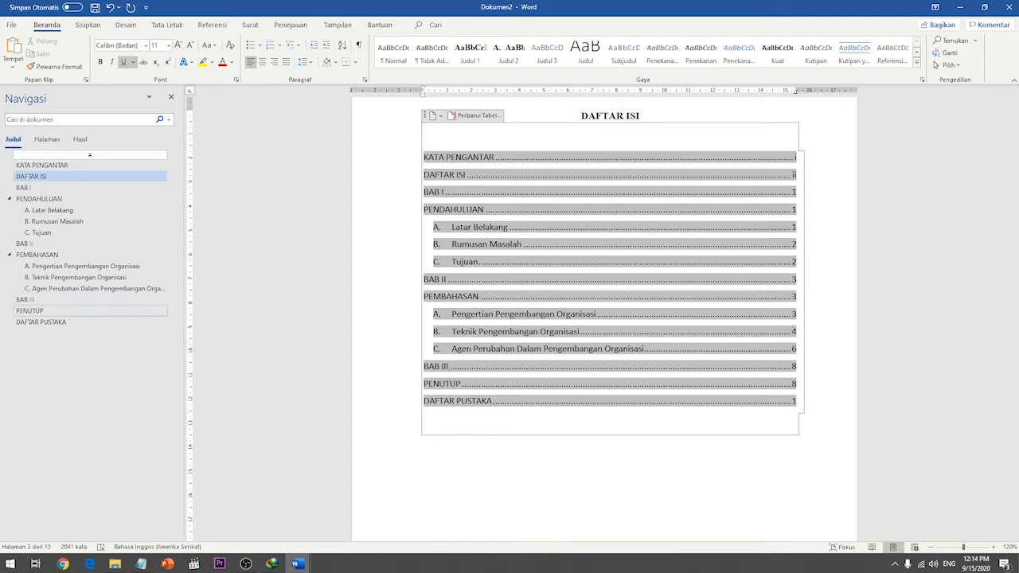
# Step: Set the page numbering of the DAFTAR PUSTAKA section to continue from the previous section (Teruskan dari bagian sebelumnya)
pyautogui.click(41, 321)
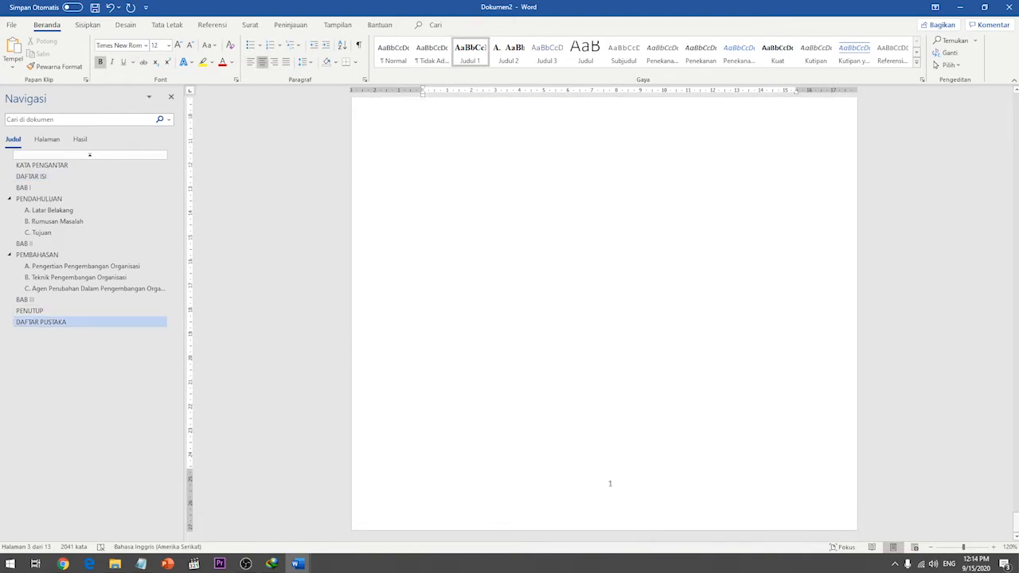
pyautogui.doubleClick(610, 483)
pyautogui.click(63, 61)
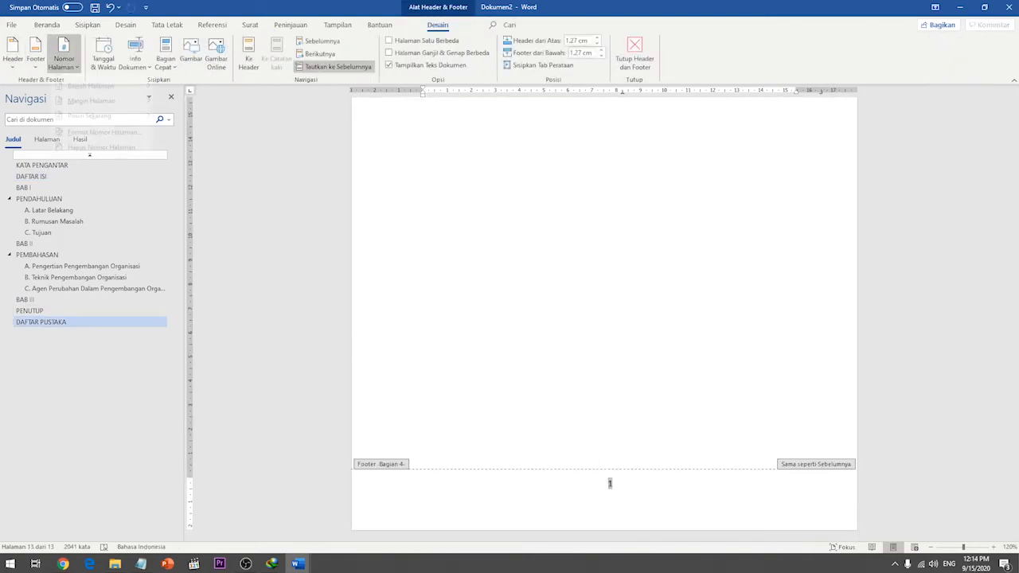
pyautogui.click(64, 61)
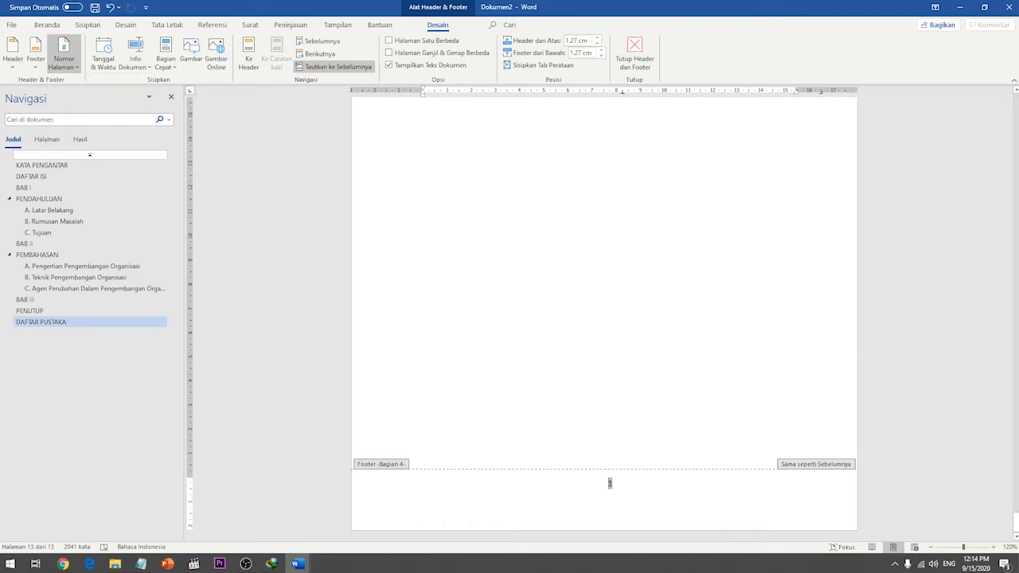
pyautogui.click(64, 61)
pyautogui.click(104, 142)
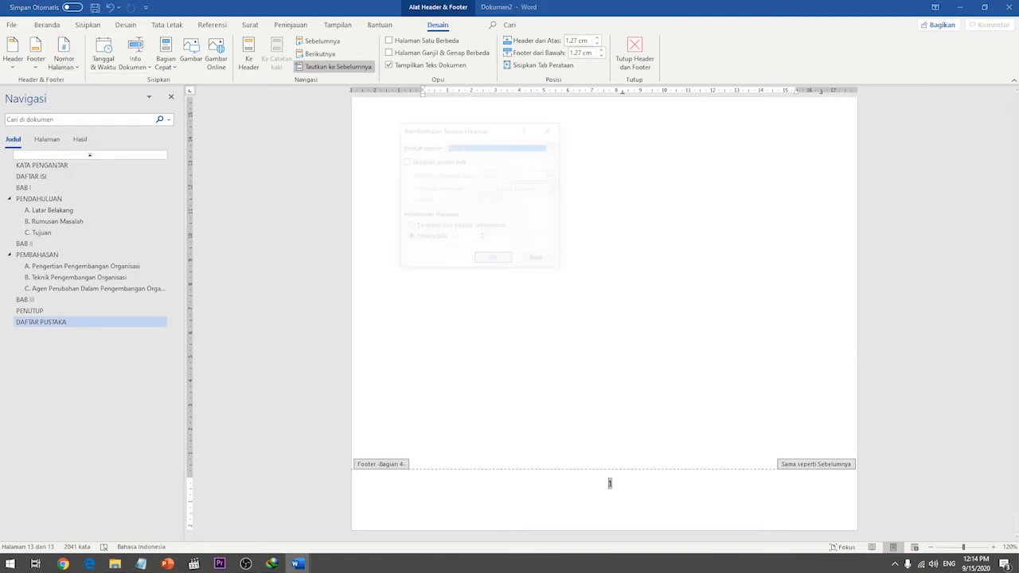
pyautogui.click(414, 226)
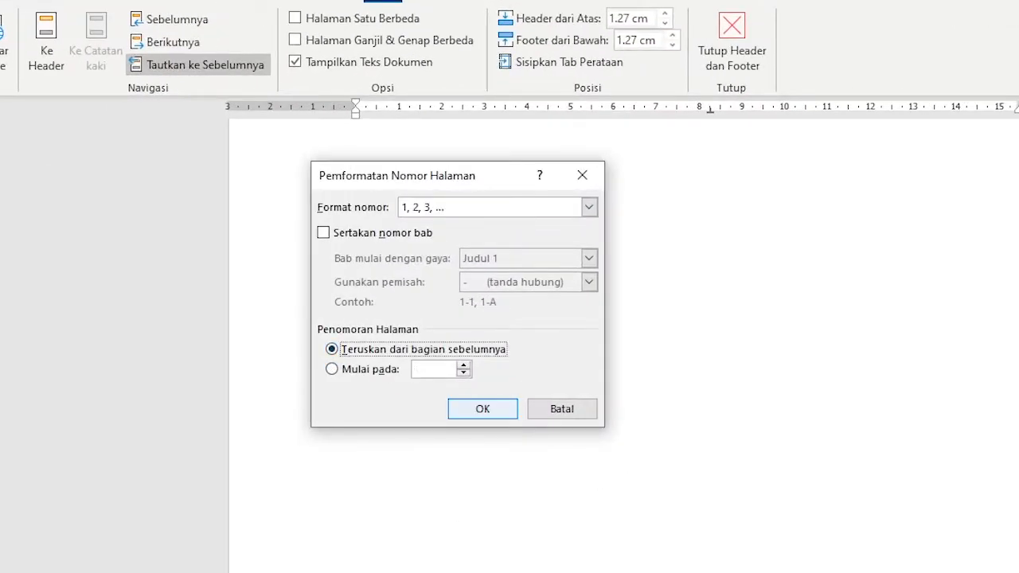
pyautogui.click(482, 408)
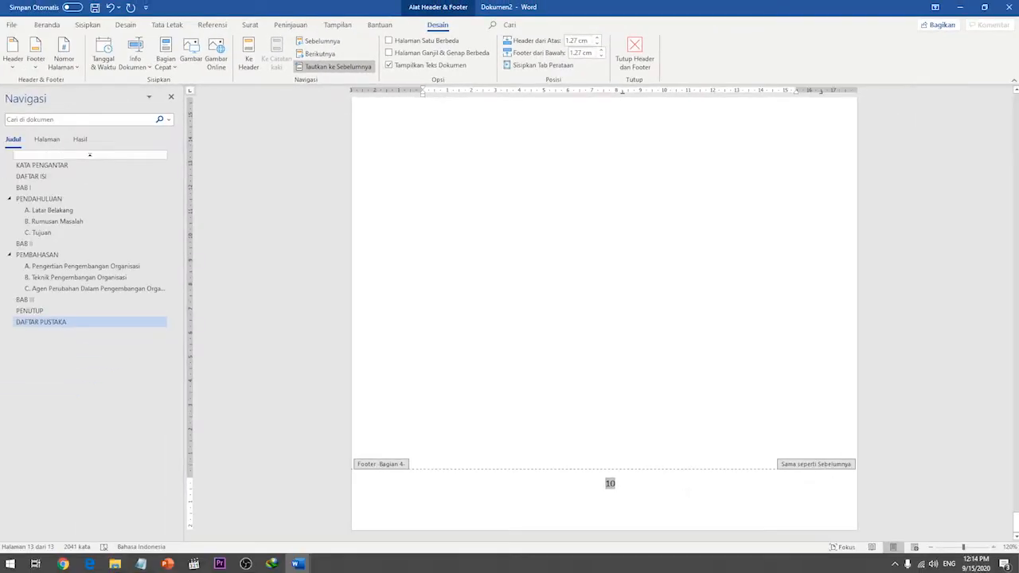
pyautogui.press('Escape')
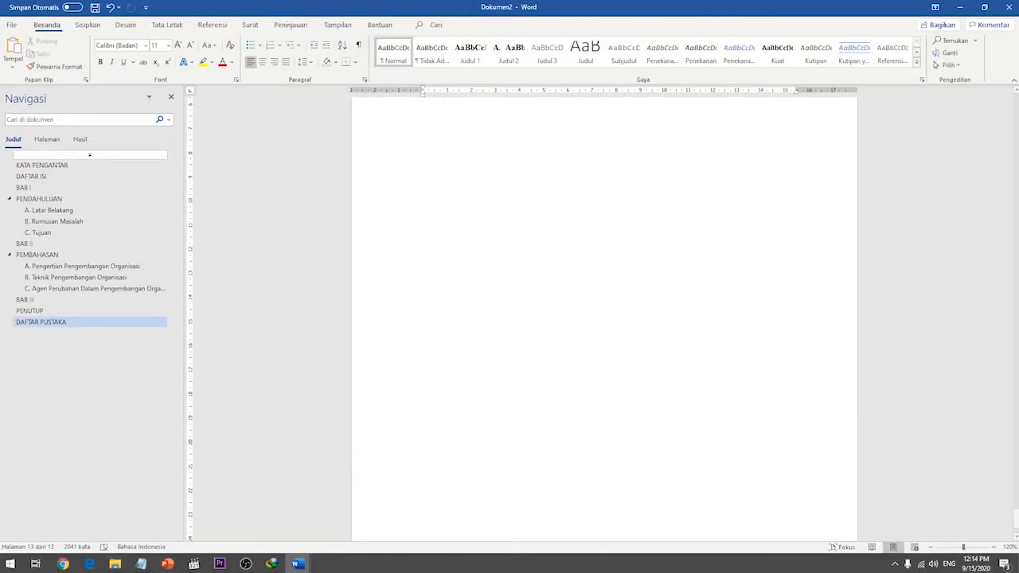
# Step: Refresh only the page numbers in the DAFTAR ISI table of contents (Perbarui nomor halaman saja)
pyautogui.click(36, 176)
pyautogui.scroll(2, 605, 238)
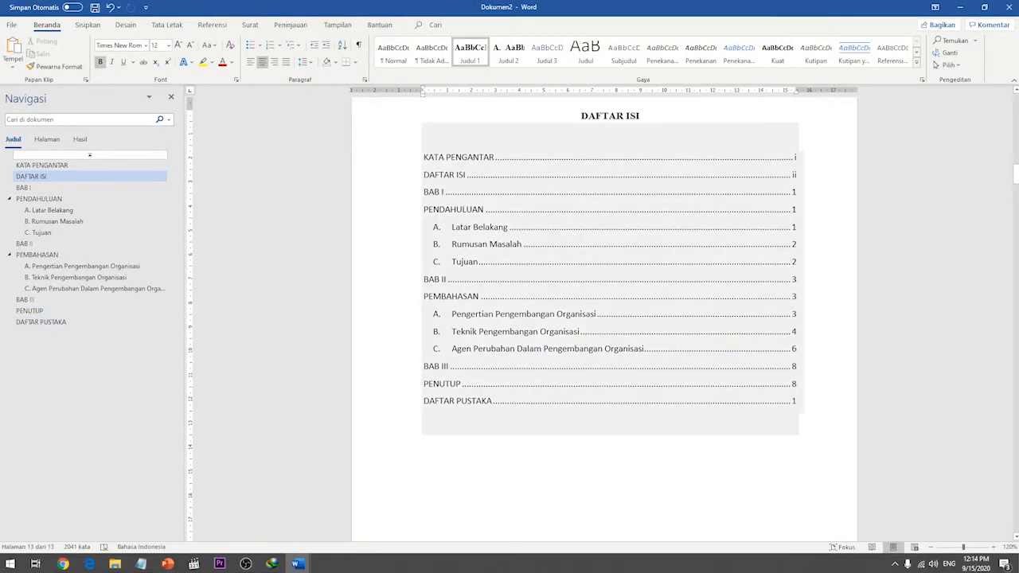
pyautogui.click(557, 159)
pyautogui.click(476, 116)
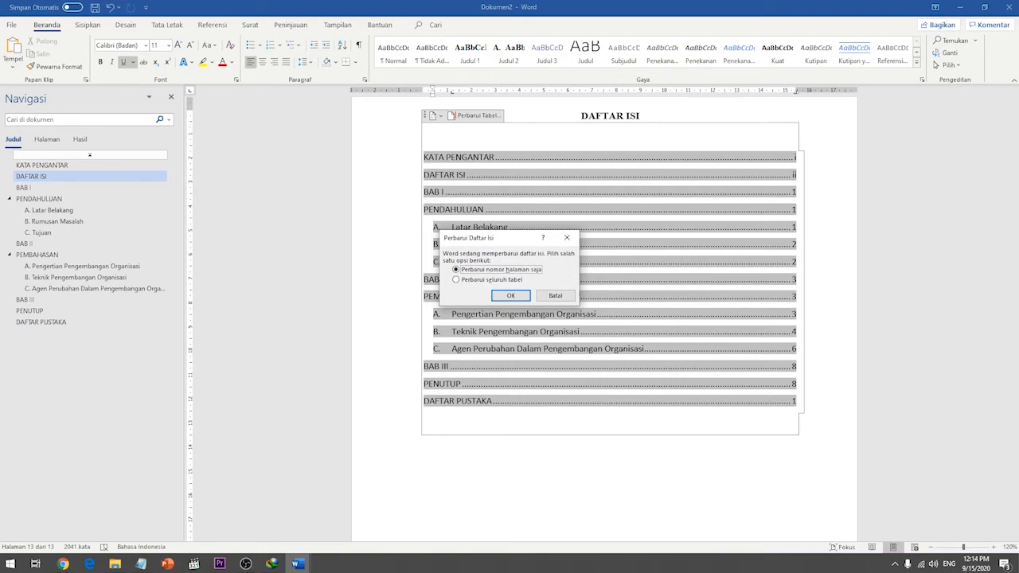
pyautogui.click(510, 296)
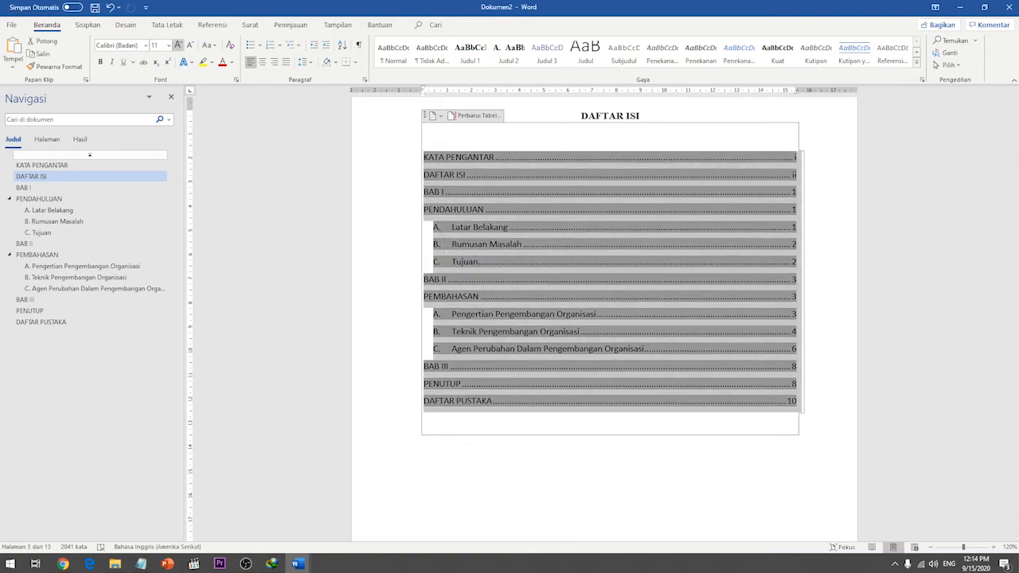
# Step: Format all DAFTAR ISI entries in Times New Roman at size 12
pyautogui.click(120, 45)
pyautogui.write('Times New Rom')
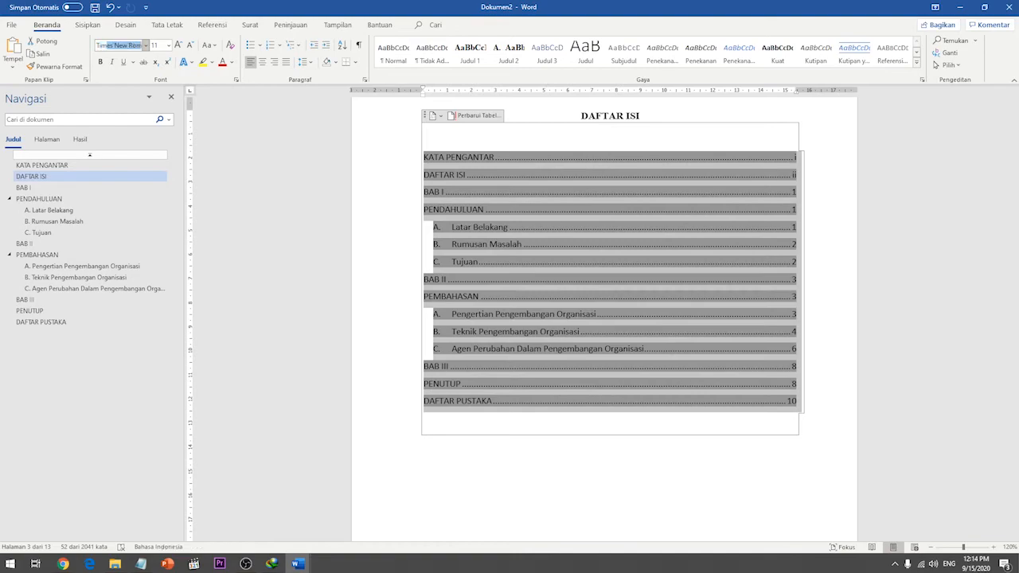
pyautogui.press('Return')
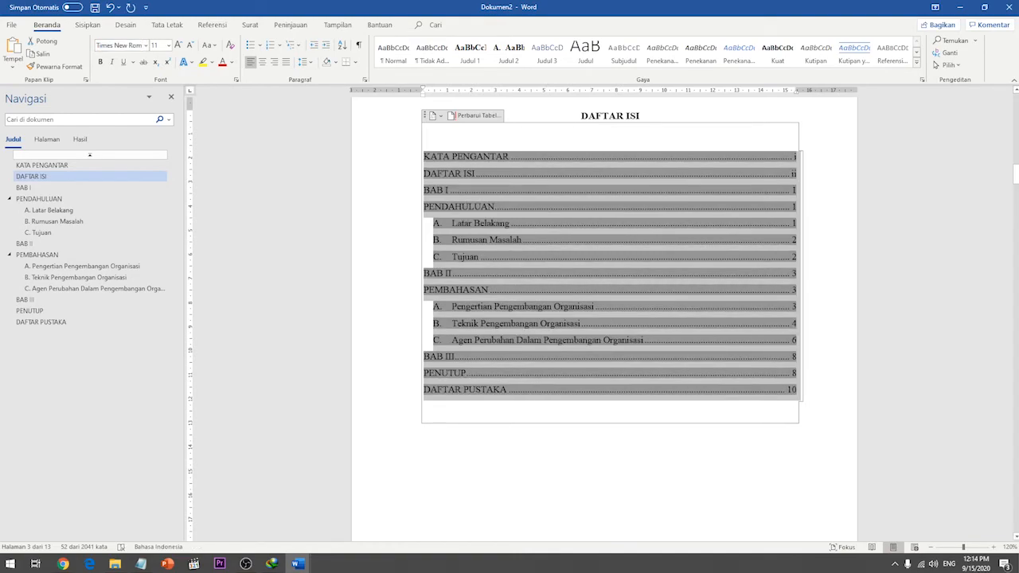
pyautogui.click(177, 45)
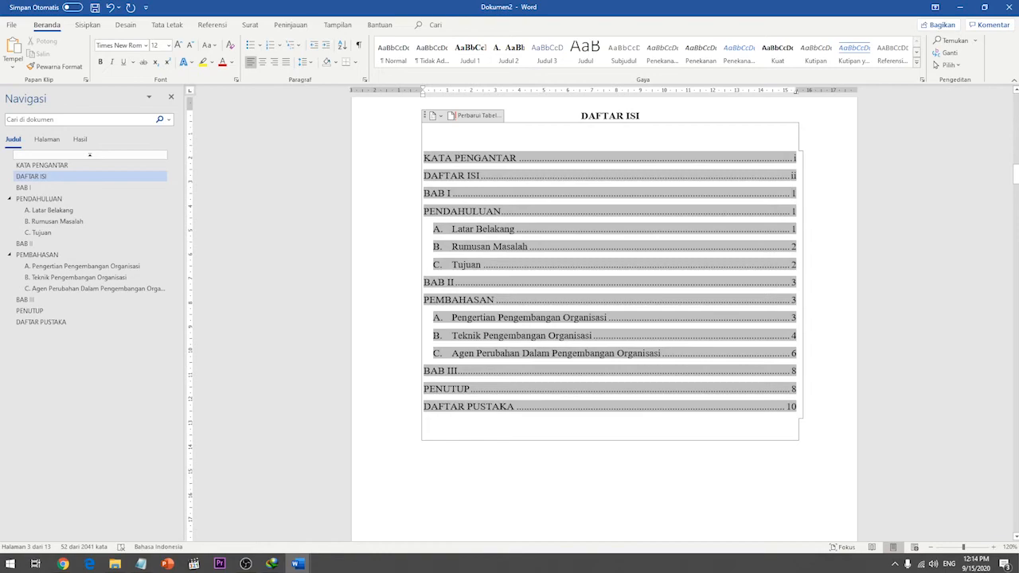
# Step: Delete the dot leaders and page numbers from the BAB I, BAB II and BAB III entries in the table of contents
pyautogui.moveTo(796, 192); pyautogui.dragTo(451, 193)
pyautogui.press('Delete')
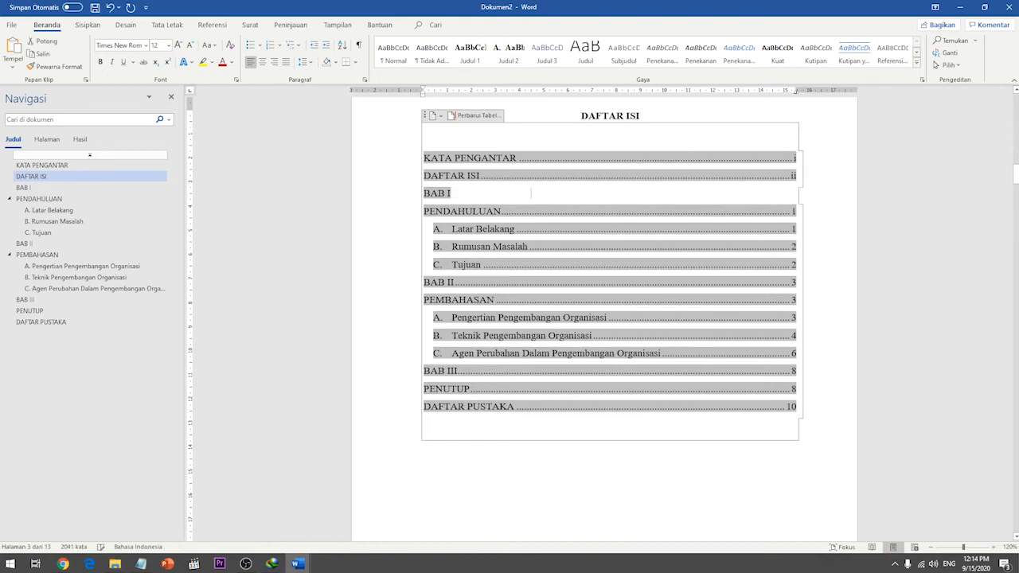
pyautogui.press('Delete')
pyautogui.moveTo(796, 283); pyautogui.dragTo(484, 268)
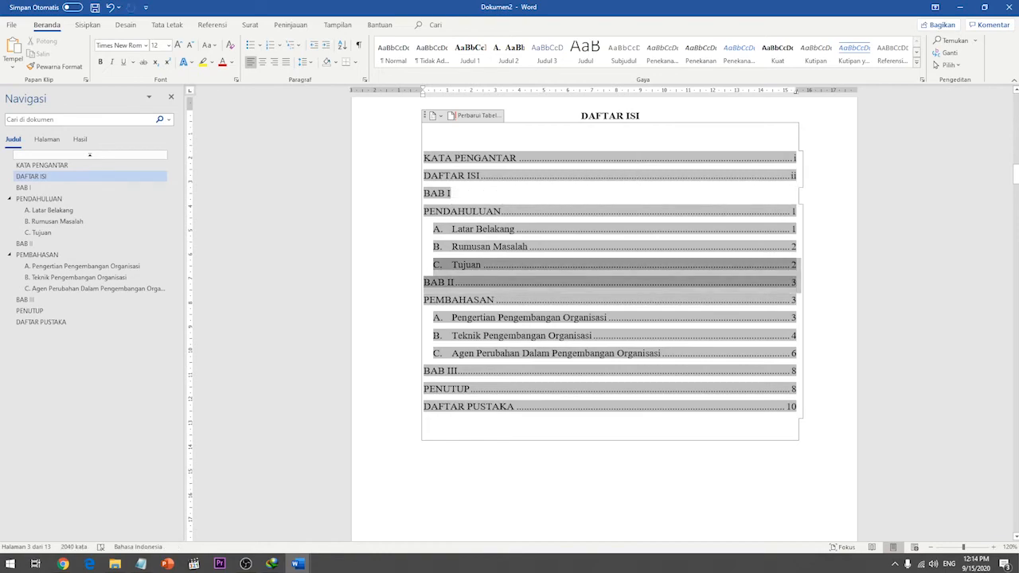
pyautogui.click(482, 265)
pyautogui.moveTo(796, 282); pyautogui.dragTo(454, 282)
pyautogui.press('Delete')
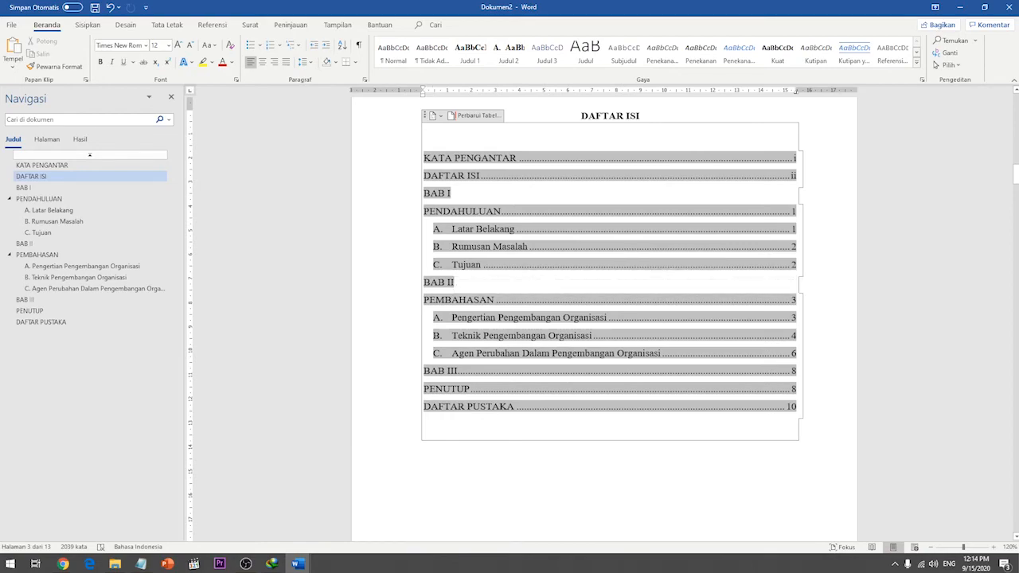
pyautogui.moveTo(796, 370); pyautogui.dragTo(457, 371)
pyautogui.press('Delete')
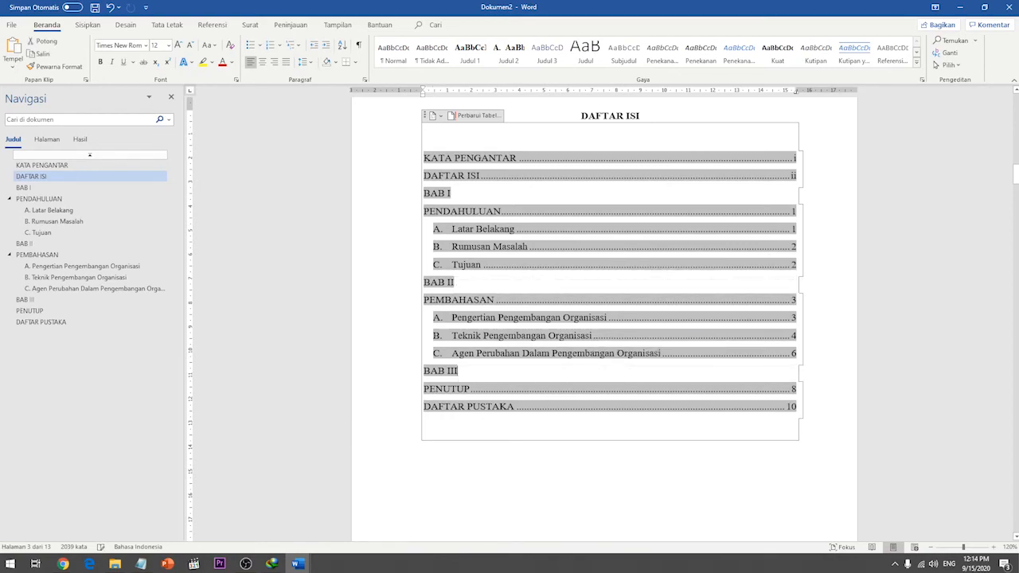
pyautogui.click(421, 464)
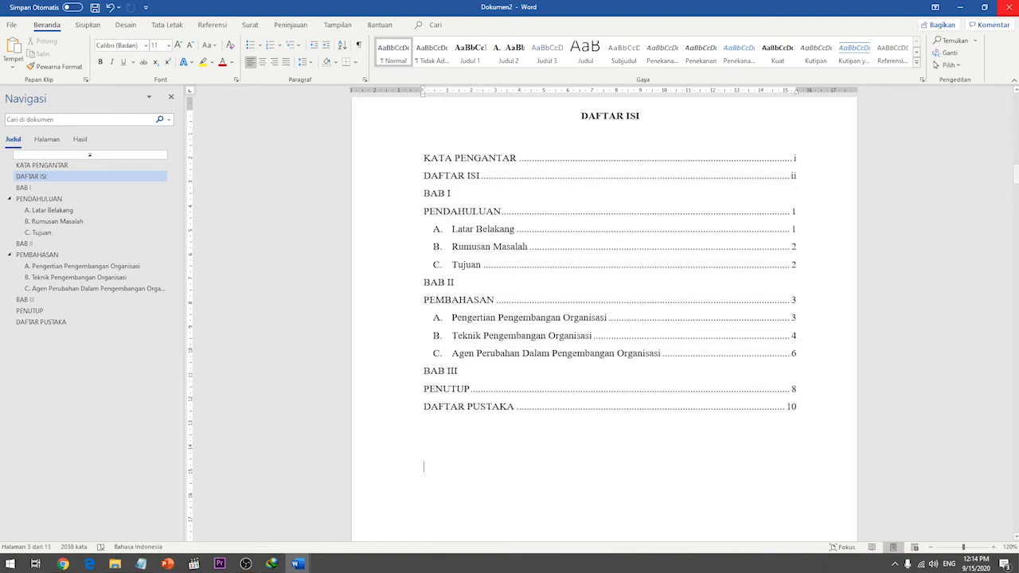
# Step: Go to the DAFTAR PUSTAKA page and place the text cursor below its title
pyautogui.click(40, 322)
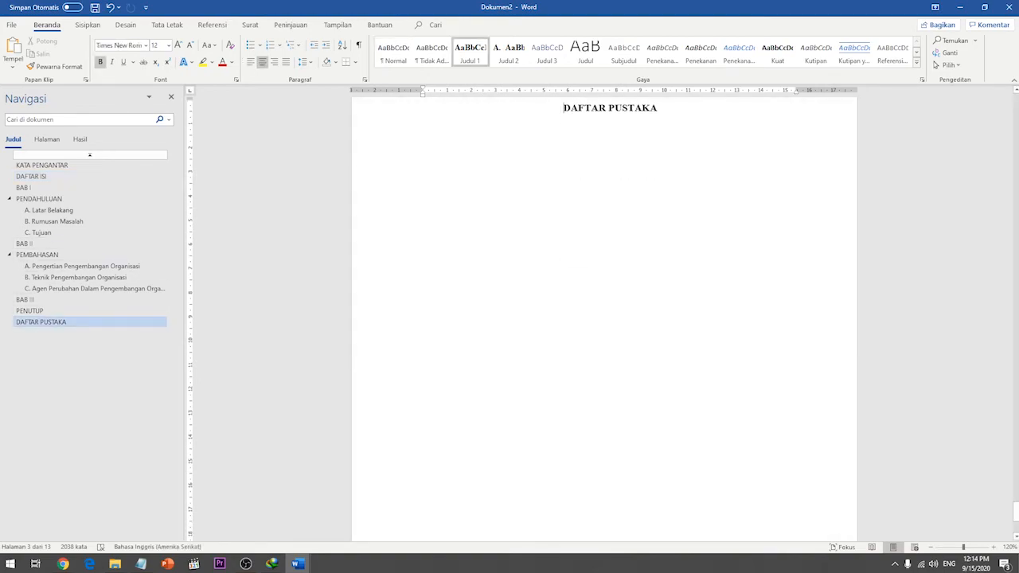
pyautogui.click(423, 145)
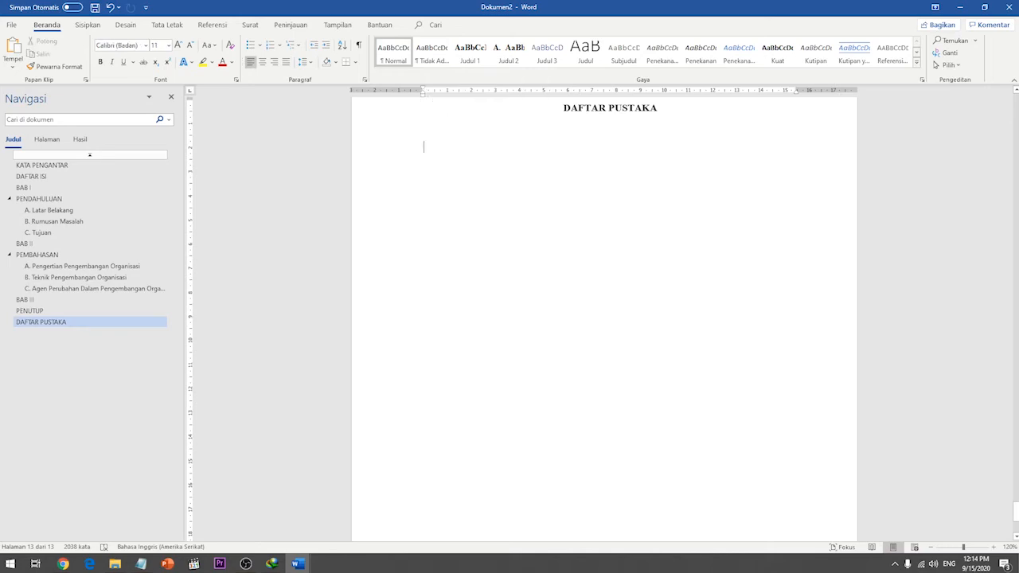
pyautogui.scroll(1, 424, 145)
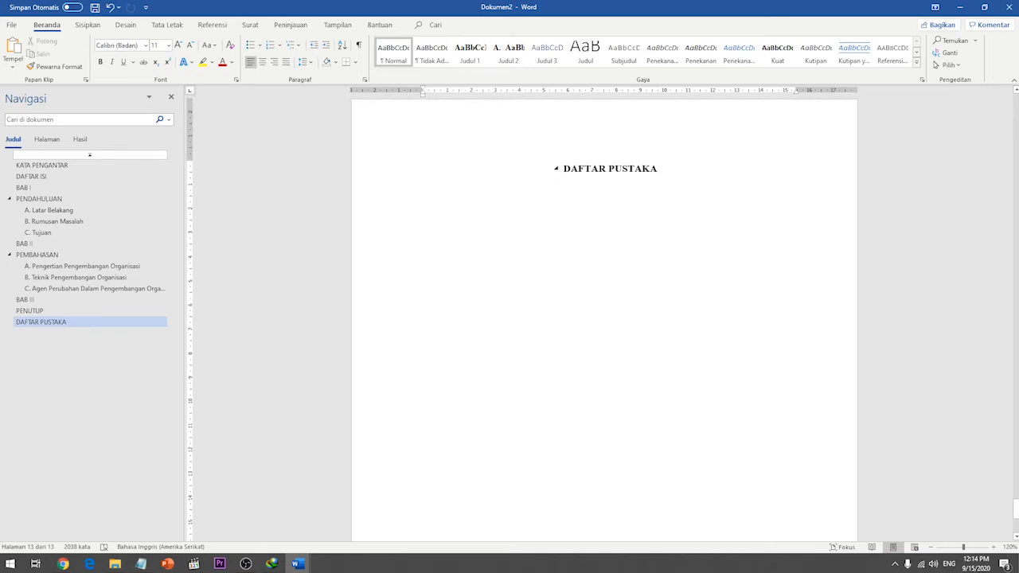